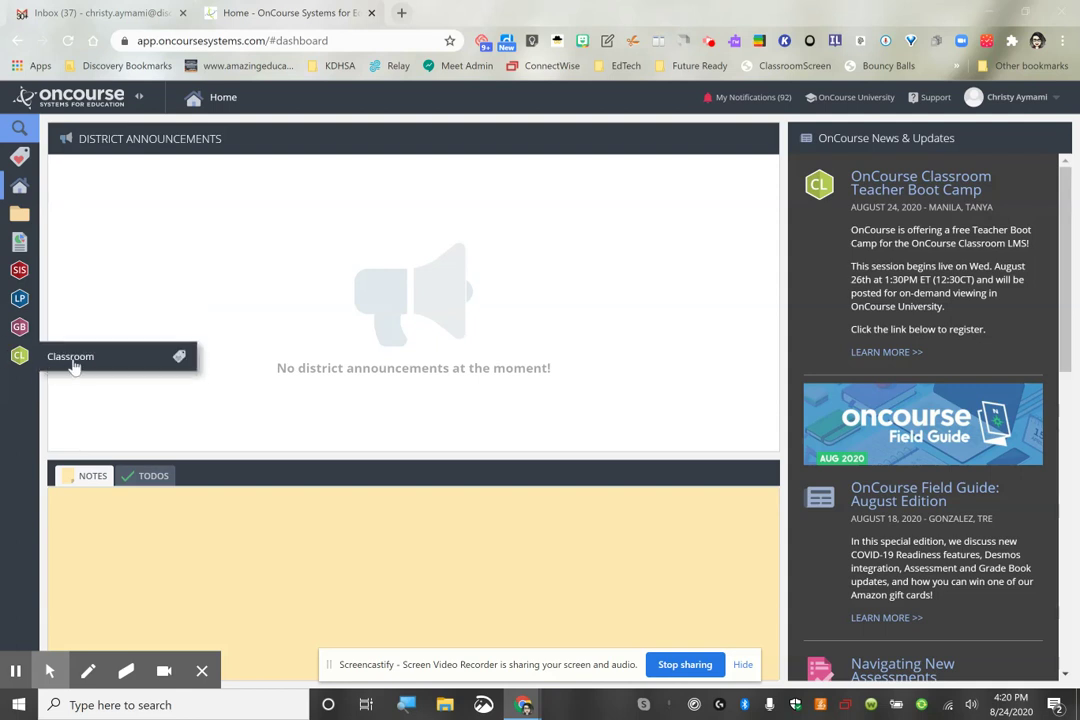
Start a new assignment for the Mathematics: 01 class in Classroom
left_click(72, 358)
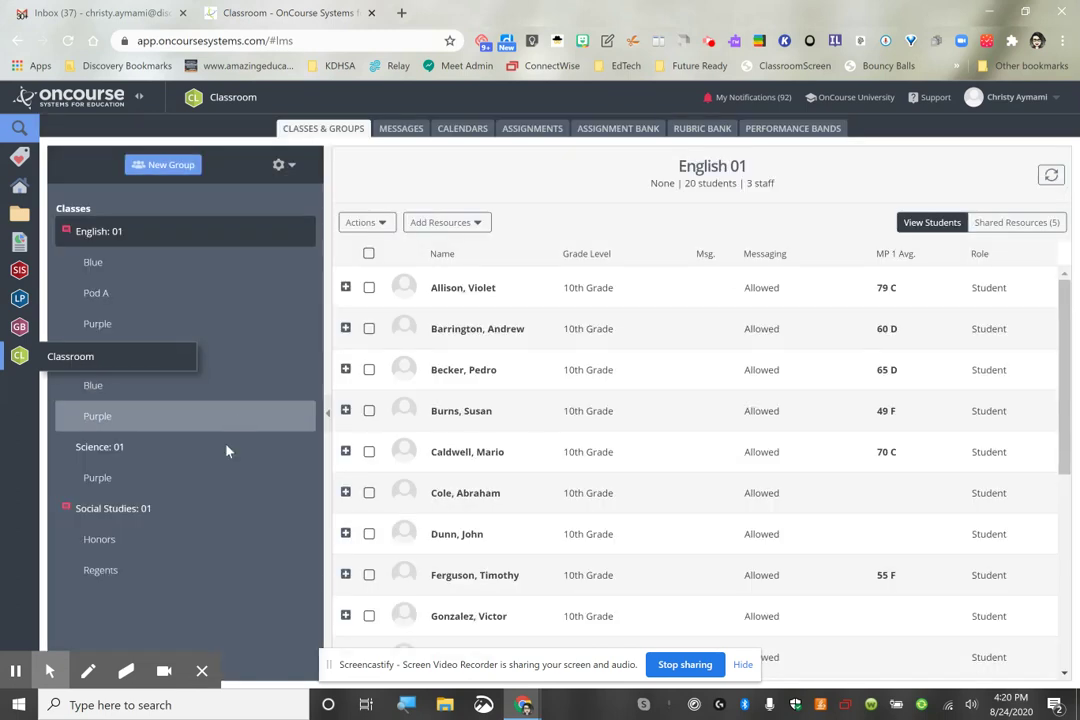
left_click(138, 355)
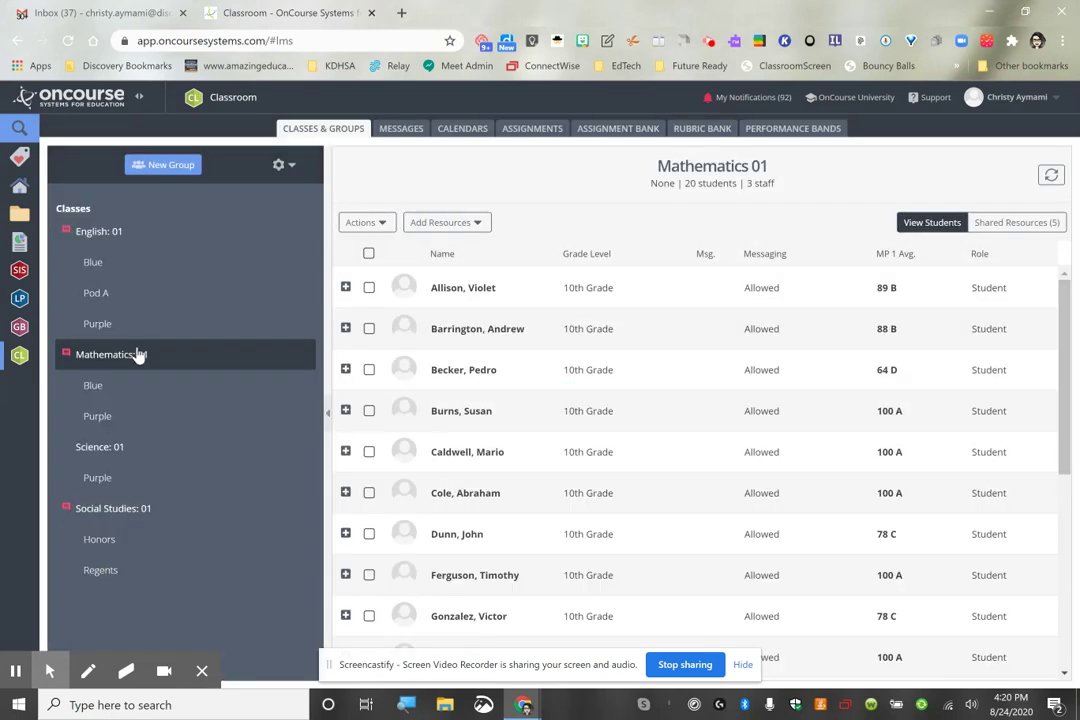
left_click(535, 130)
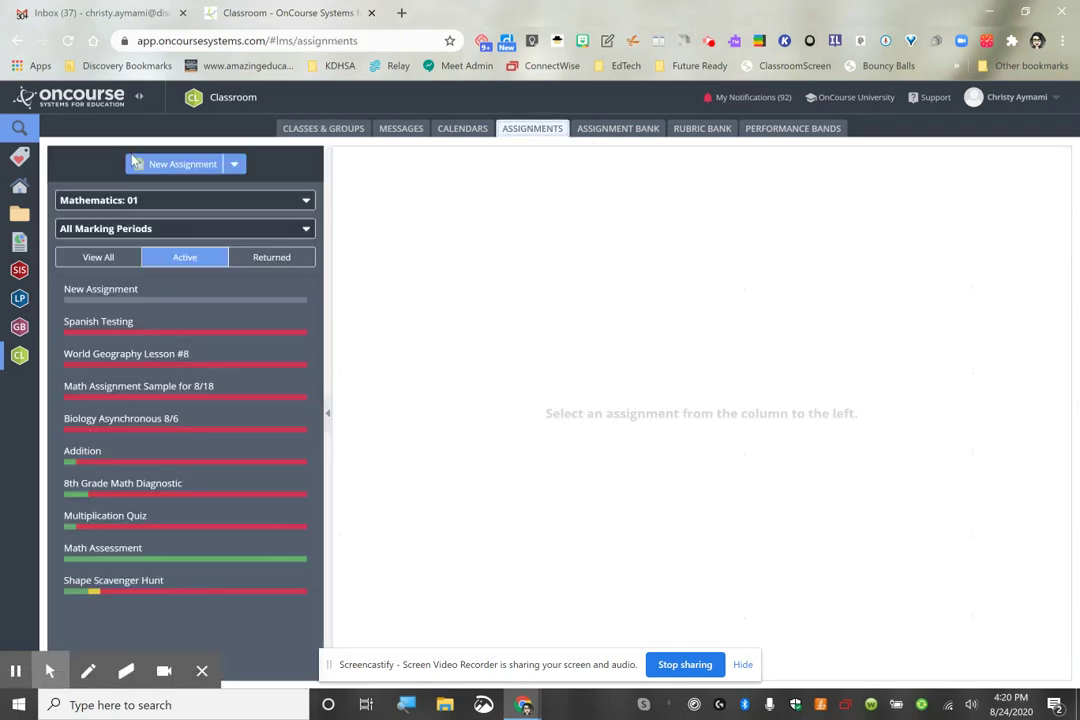
left_click(167, 168)
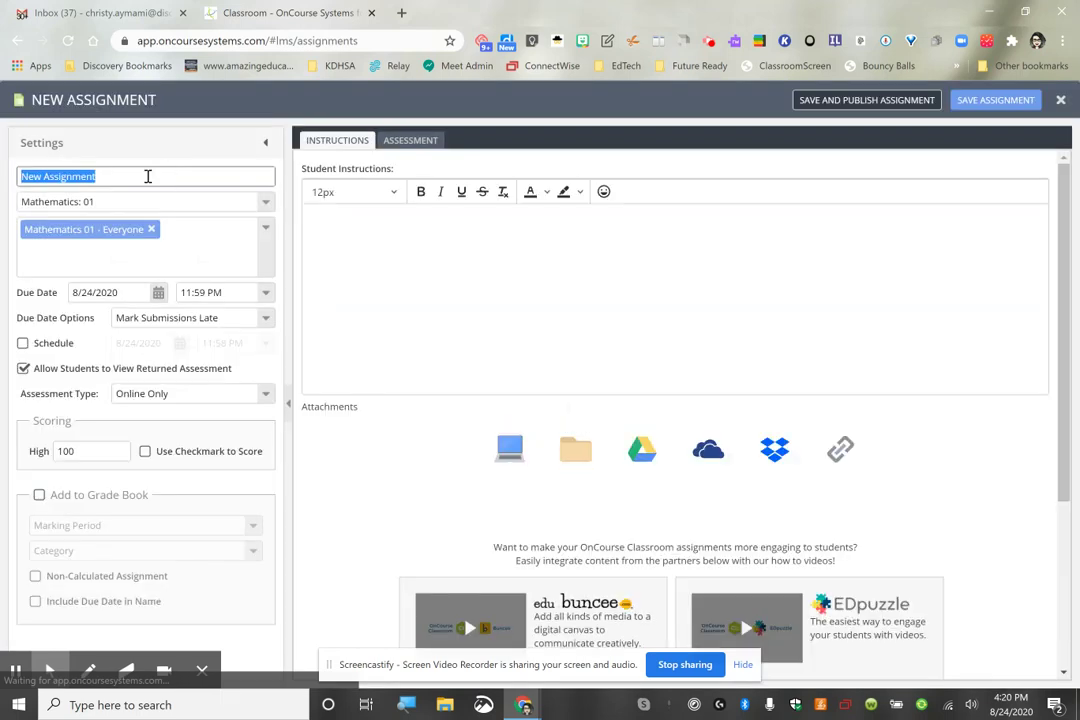
Name the assignment "Exit Ticket - Auto Graded"
double_click(135, 176)
triple_click(135, 176)
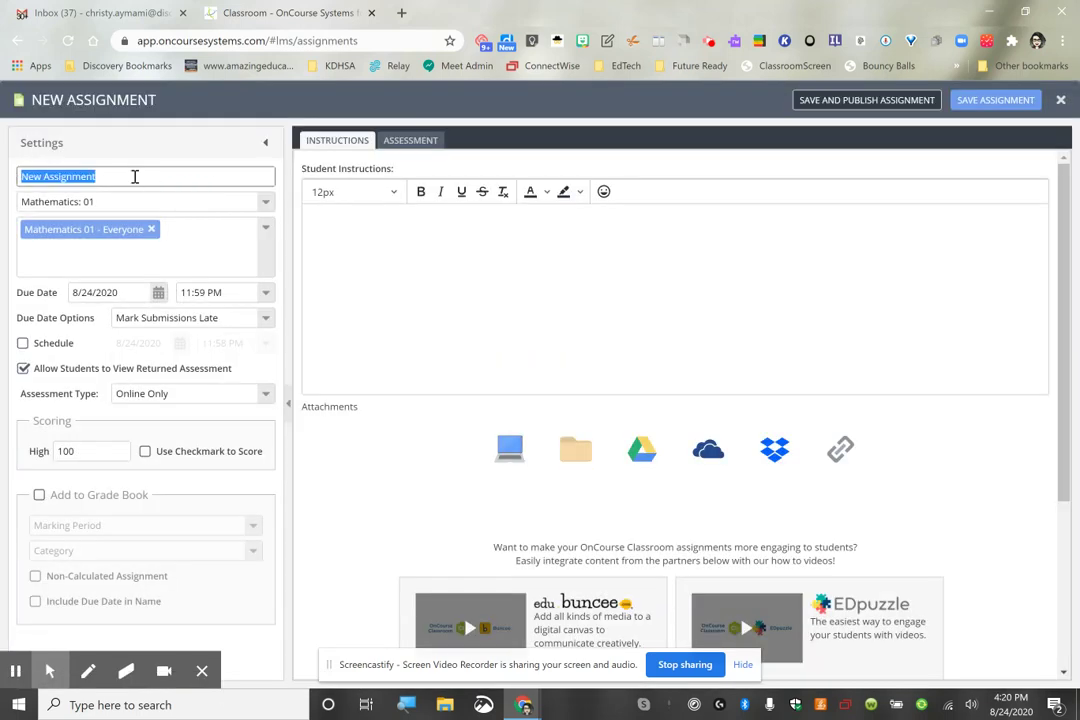
type("Exit")
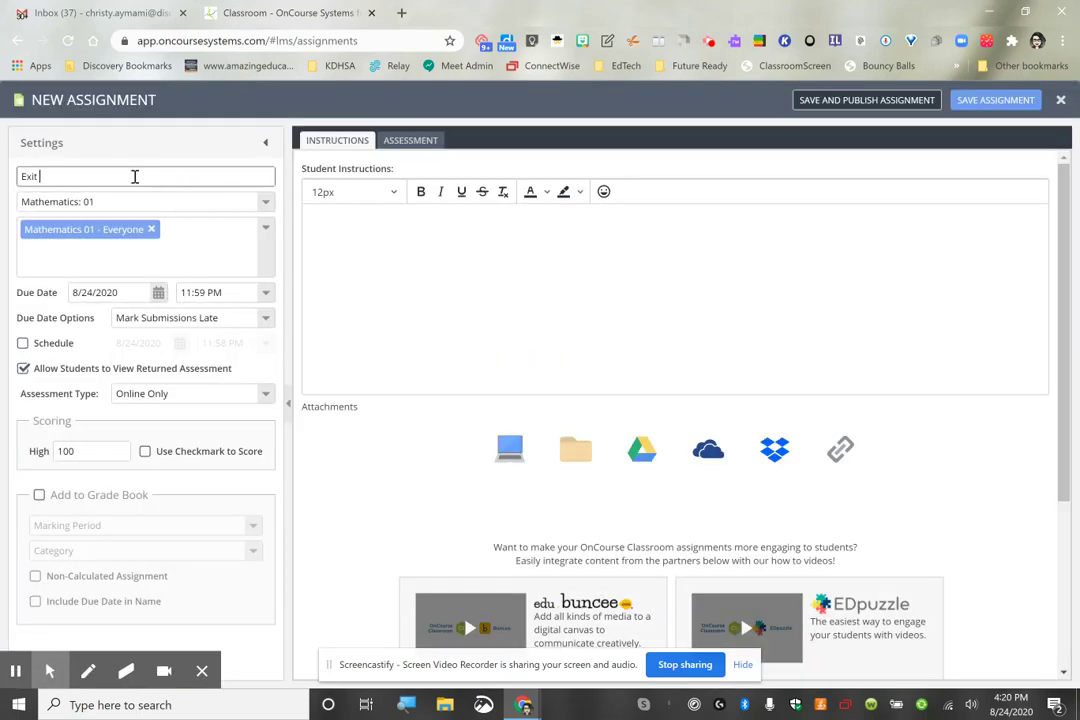
type(" Ticket - Auto Graded")
Add the assignment to the Grade Book under marking period MP 1 with the Formative category
left_click(39, 495)
left_click(130, 525)
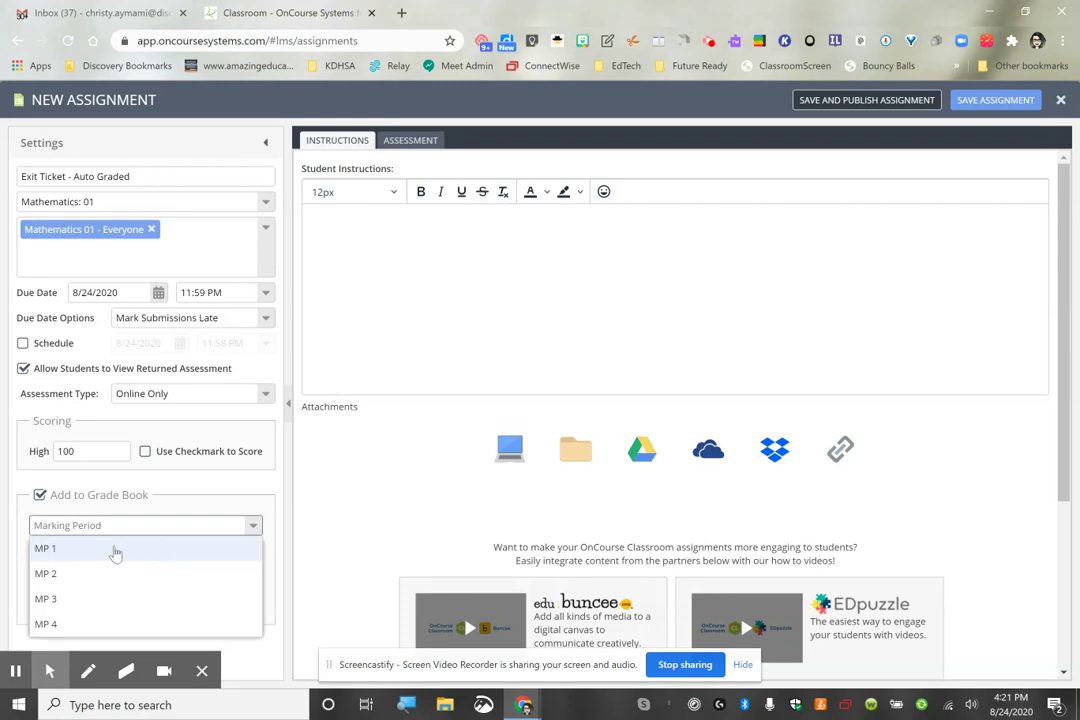
left_click(116, 550)
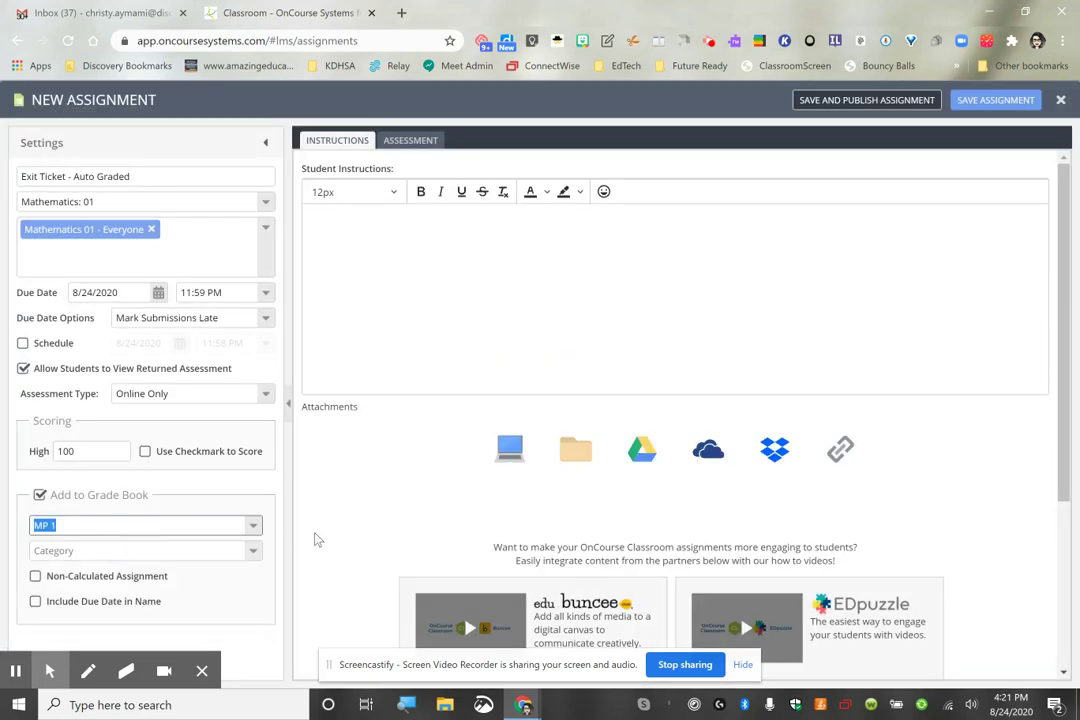
left_click(253, 551)
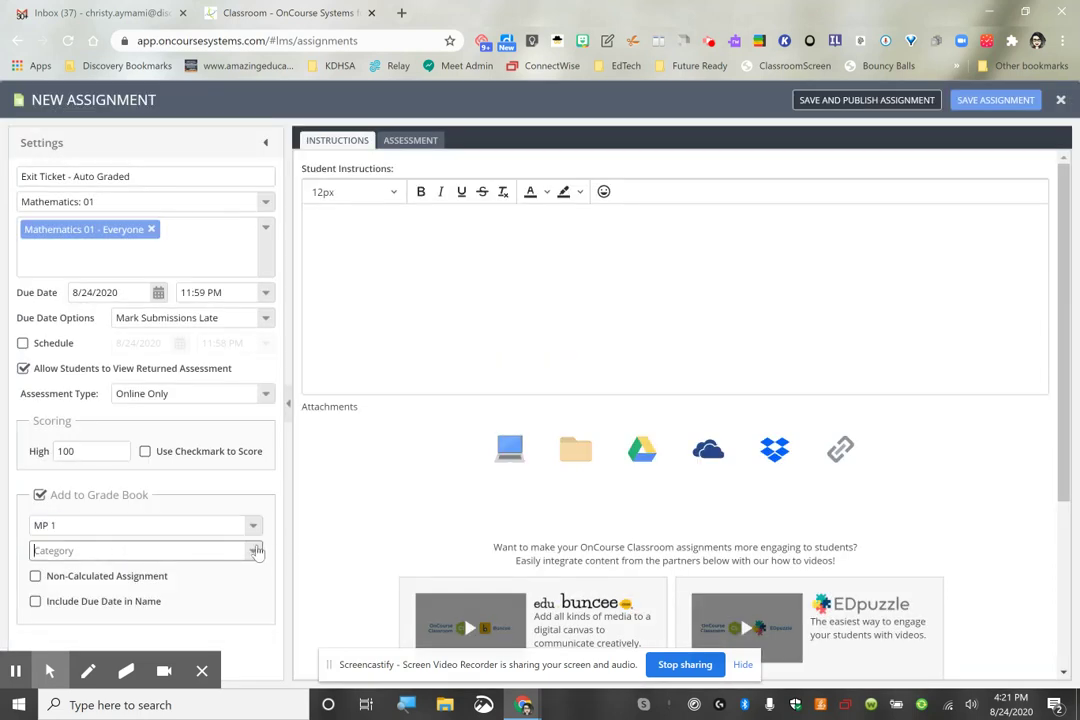
left_click(96, 576)
Write "1) View Google Slide Show (notes)" as the first line of the student instructions
left_click(549, 264)
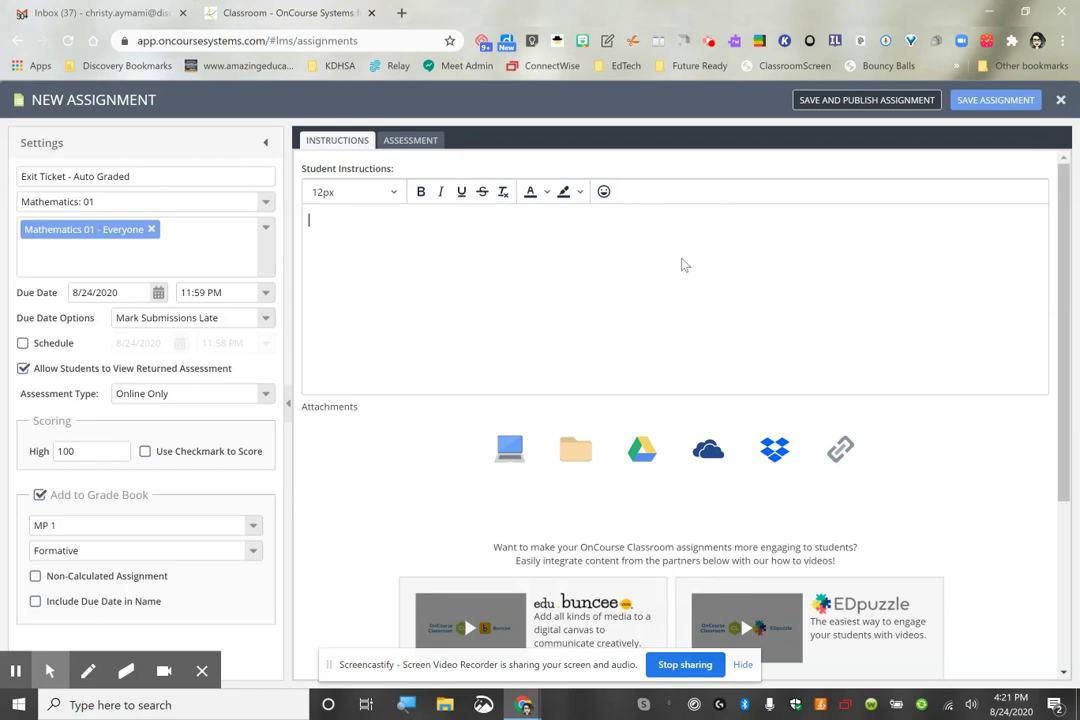
type("View Google Slide Show")
key("BackSpace")
key("BackSpace")
key("BackSpace")
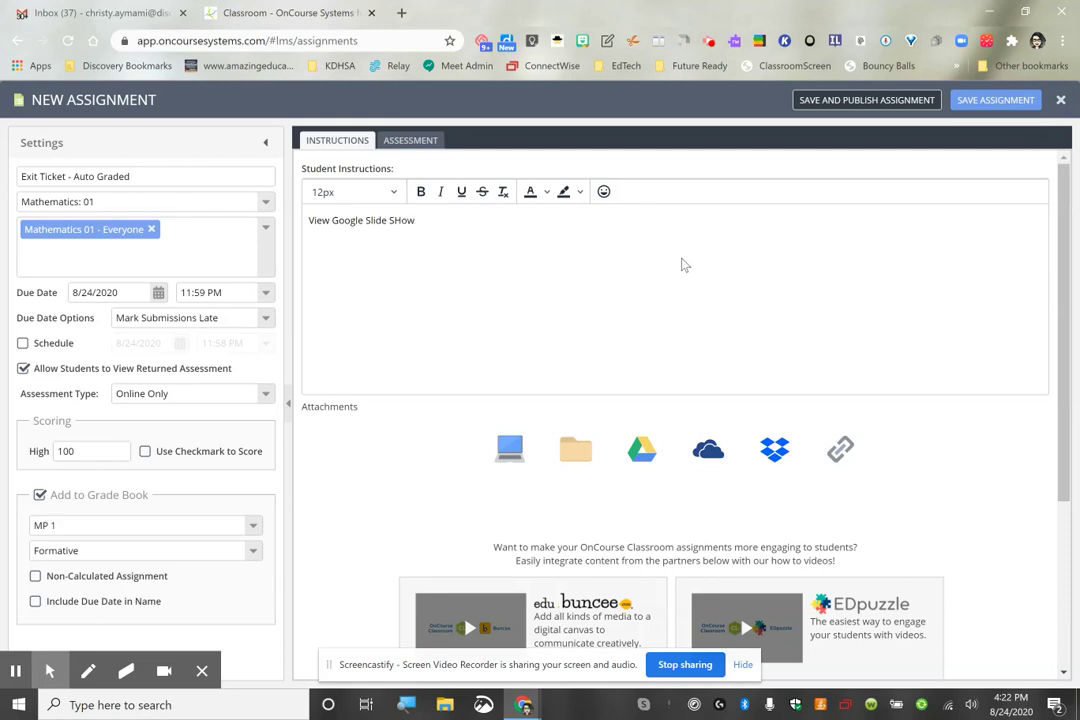
type("how (notes)")
key("Return")
left_click(311, 220)
type("1)")
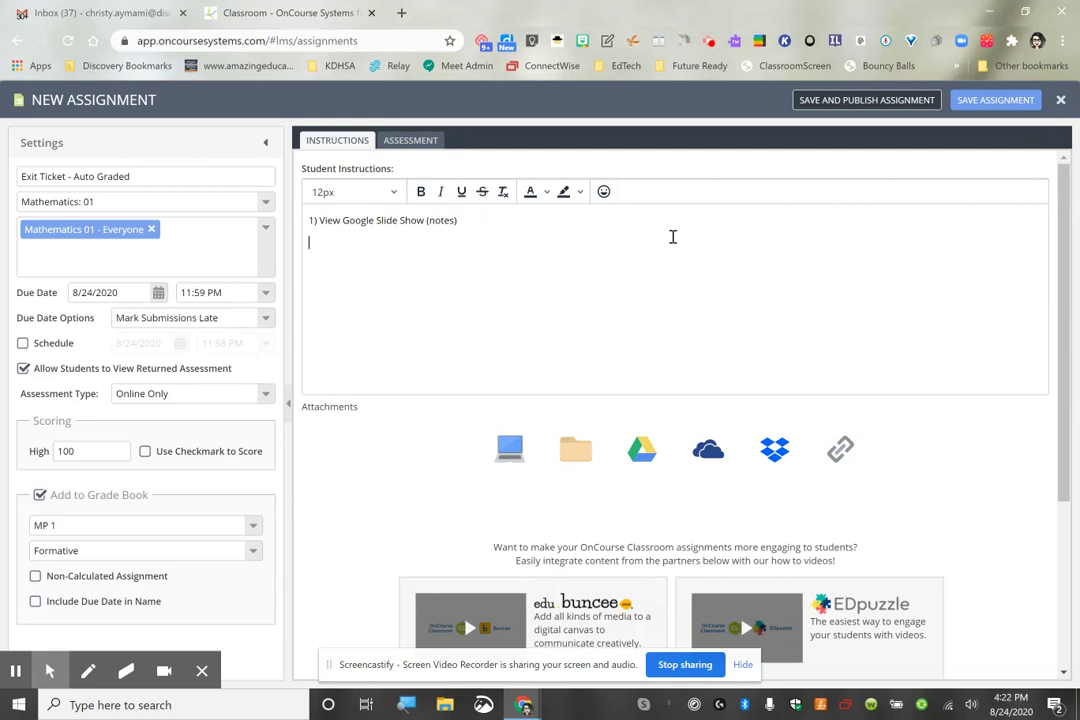
Add "2) Complete the Worksheet using Kami" as the second line of the student instructions
key("Down")
type("2) Complete the Workshee")
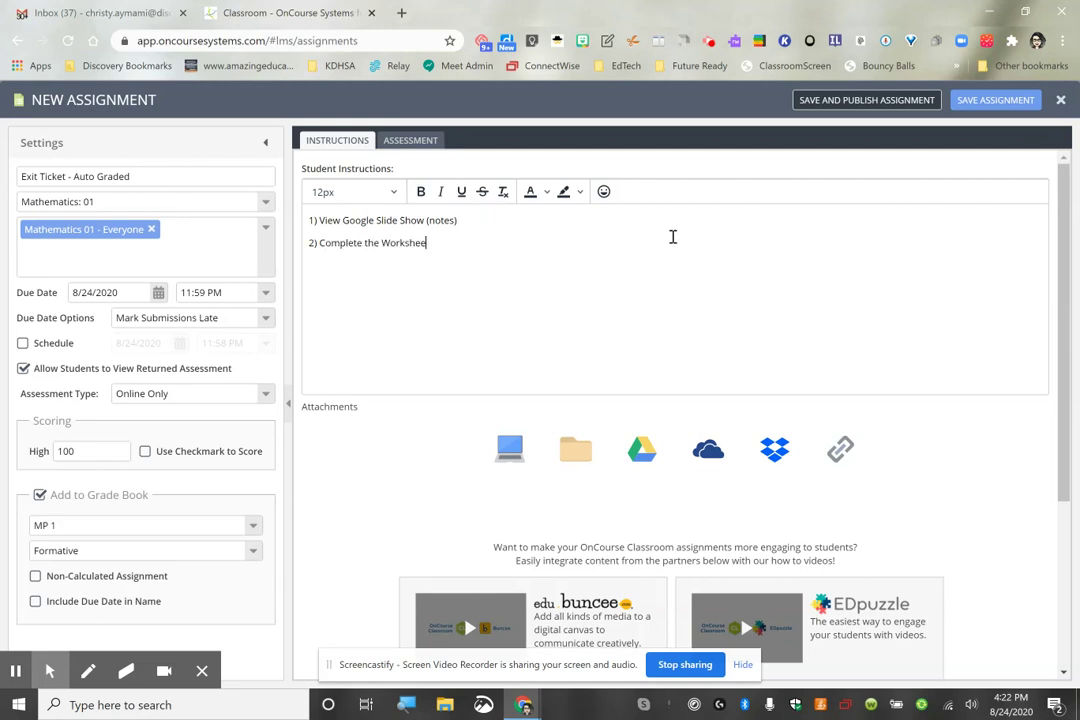
type("t using Kami")
key("Return")
Add "3) Complete the Assessment (Exit Ticket)" as the third line of the student instructions
type("3) COmplete t")
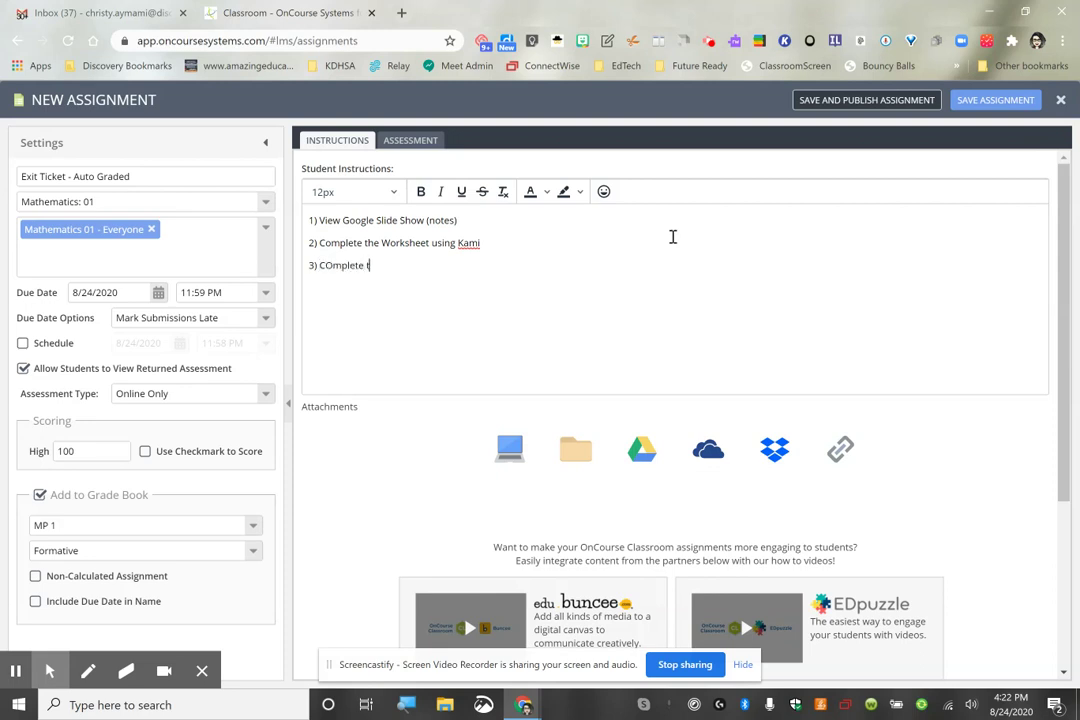
key("BackSpace")
key("BackSpace")
key("BackSpace")
key("BackSpace")
key("BackSpace")
key("BackSpace")
key("BackSpace")
key("BackSpace")
key("BackSpace")
type("omplete the Assessment (Exit Ticket")
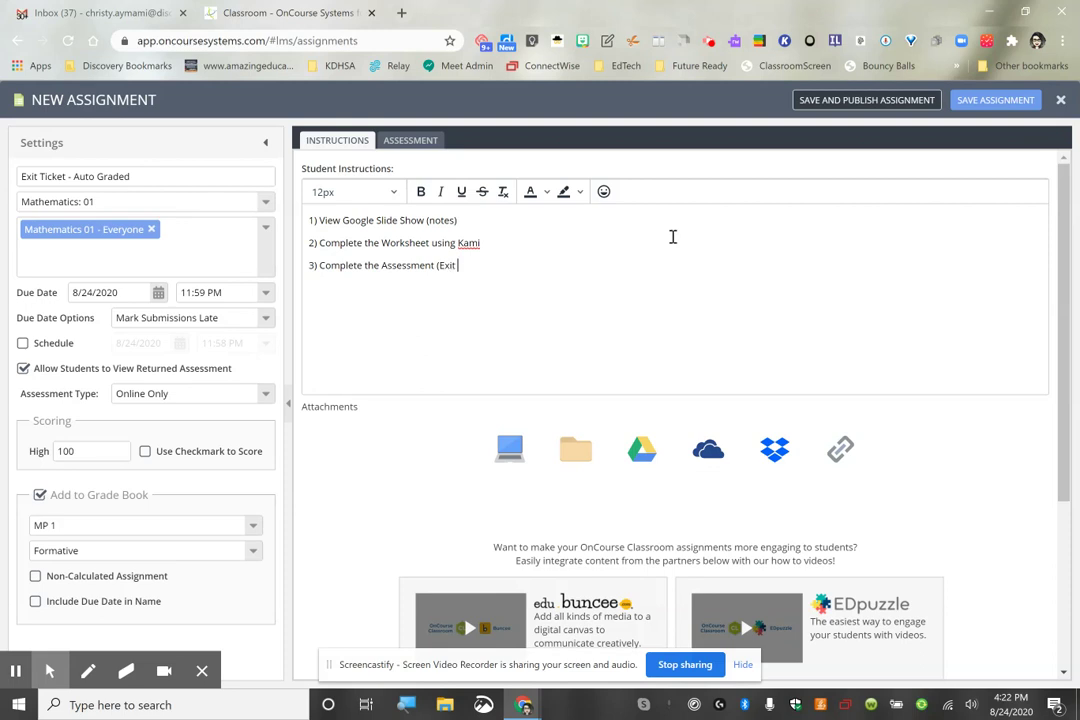
type(")")
Attach "7/29/20 PD Slides" from Google Drive with view access for recipients and set the attachment to Resource Only
left_click(643, 450)
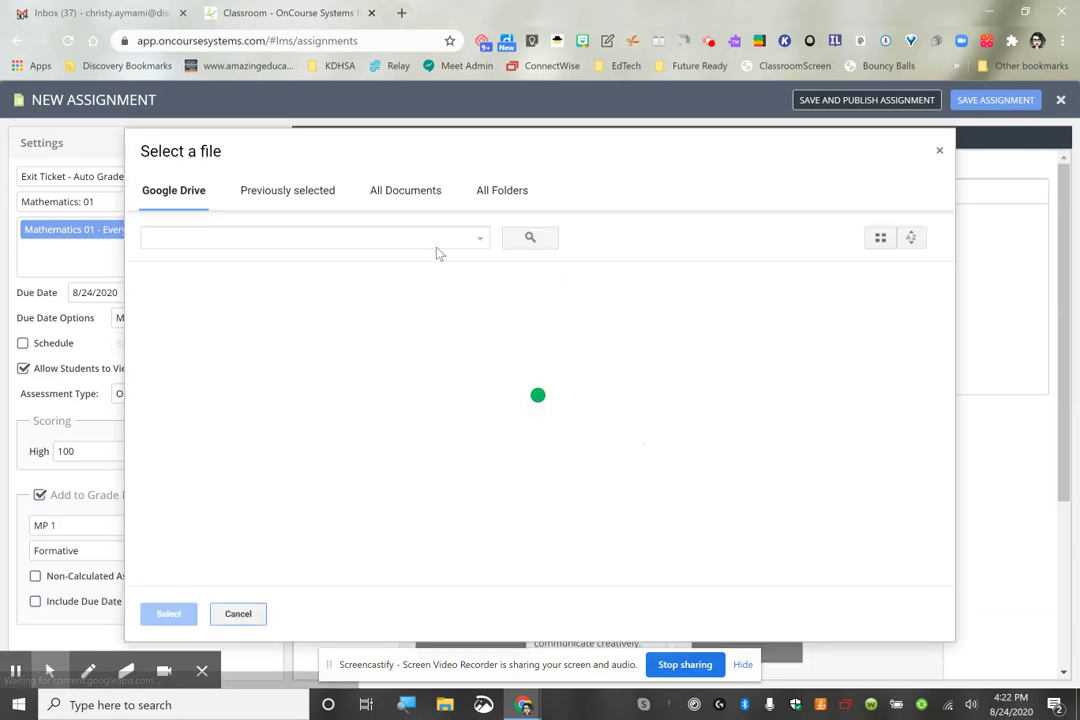
left_click(433, 238)
type("slides")
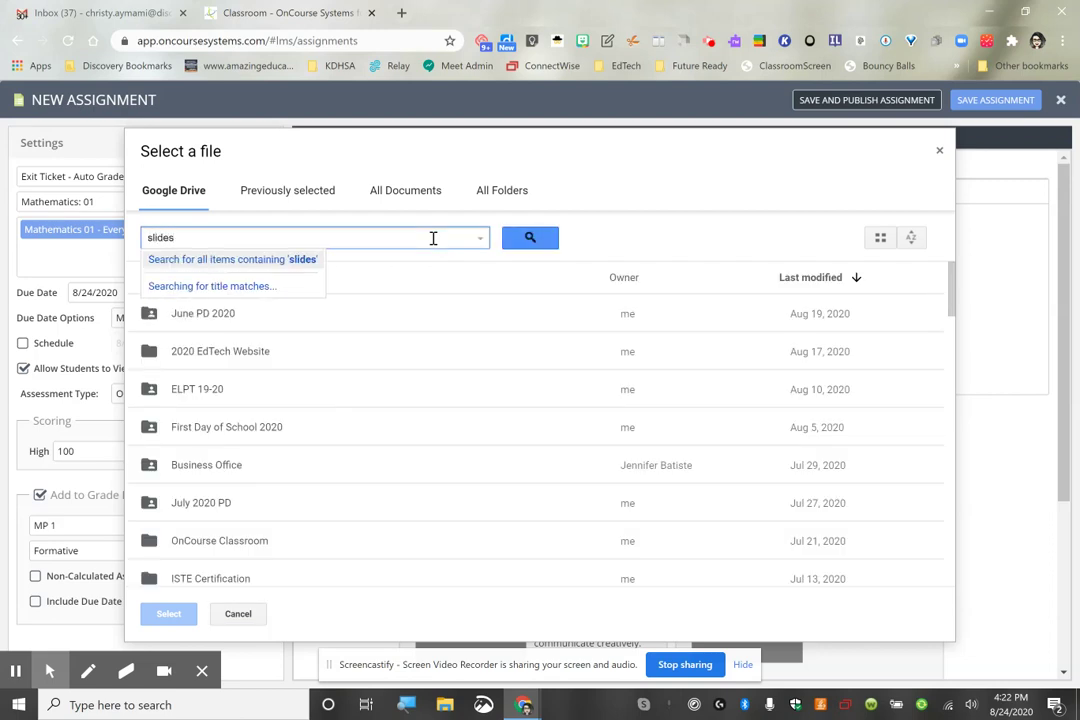
key("Return")
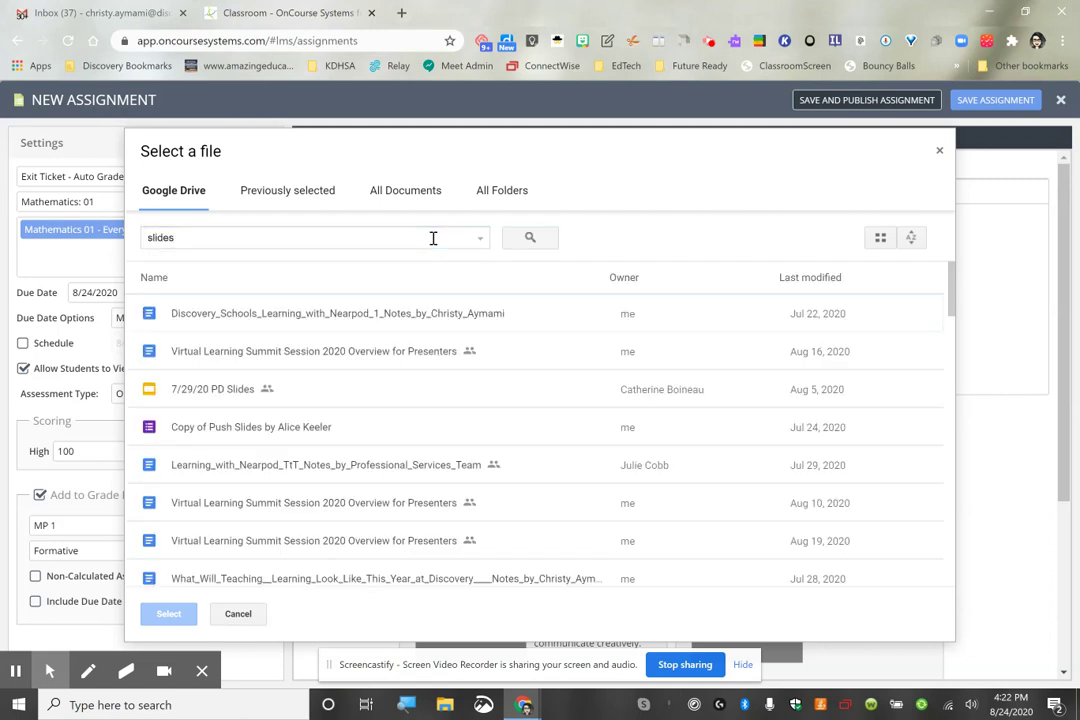
left_click(226, 398)
left_click(158, 614)
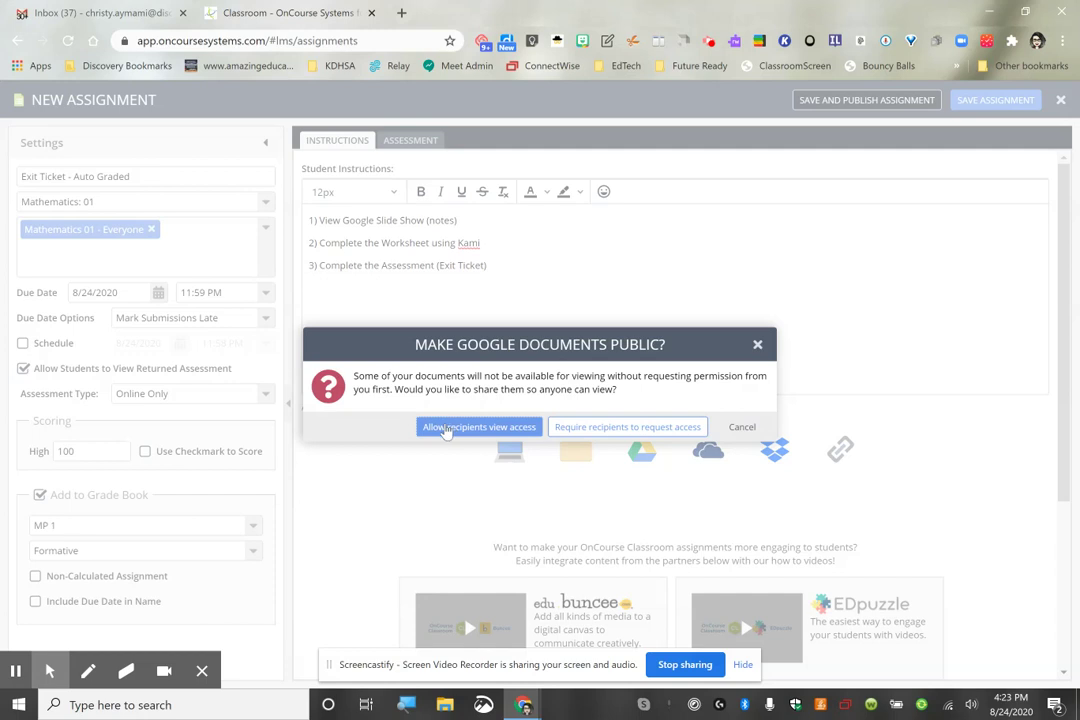
left_click(446, 428)
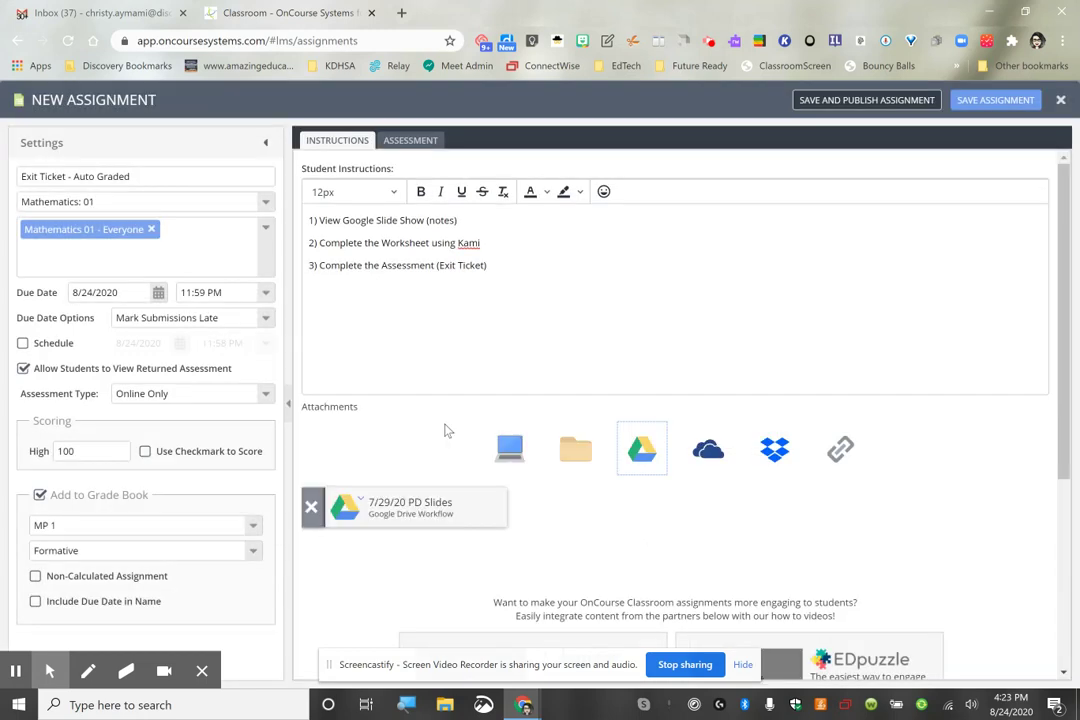
left_click(358, 499)
left_click(380, 534)
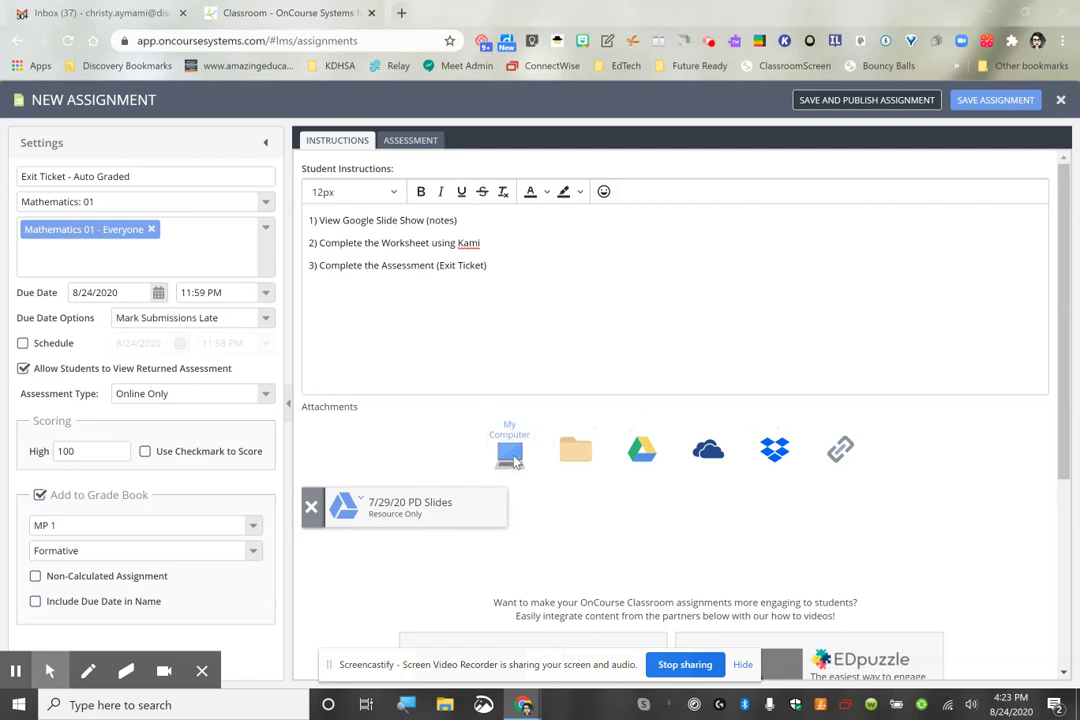
Attach the file "Reading and Writing Activity Day 1 on Dinos" from the computer's Downloads folder
left_click(510, 454)
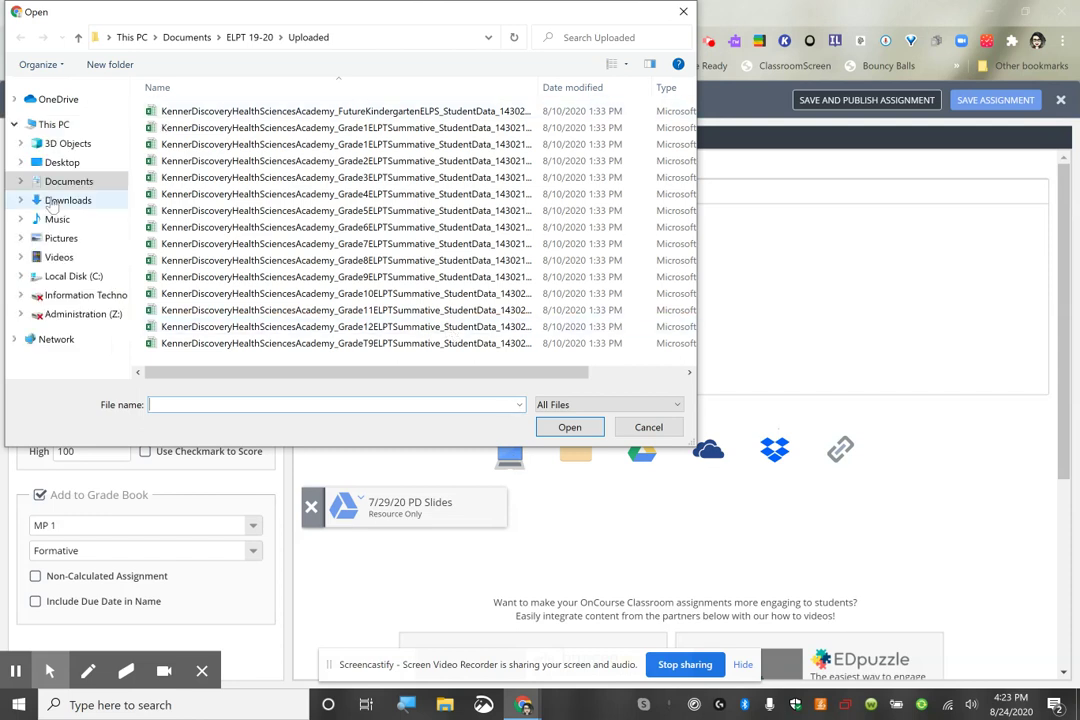
left_click(60, 200)
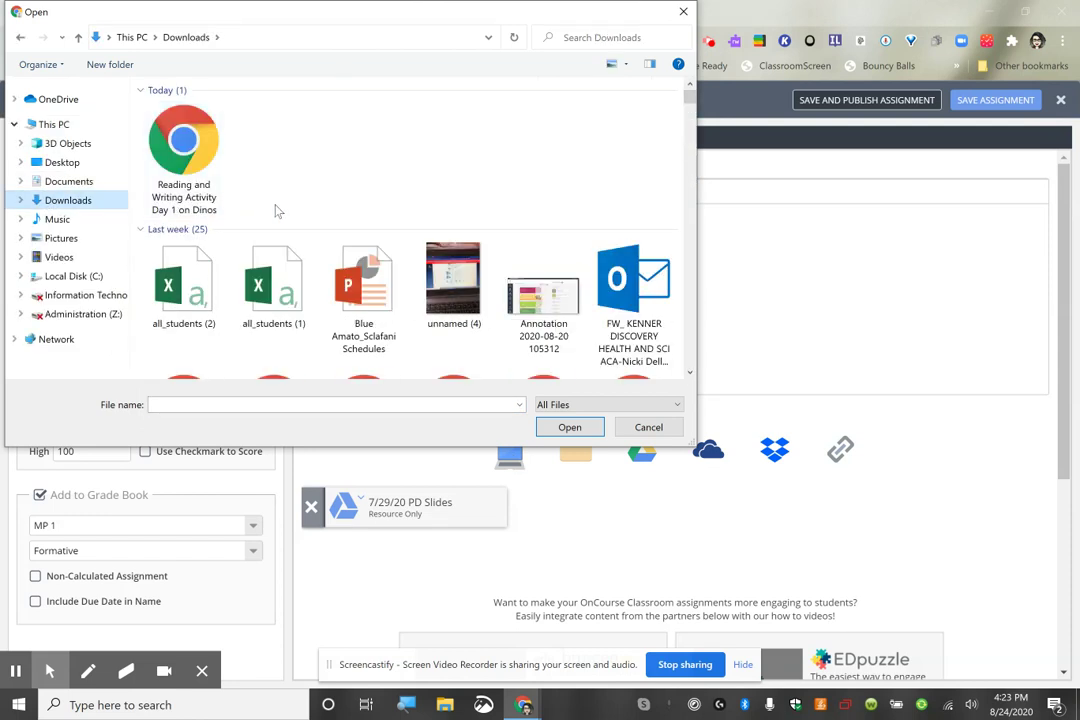
left_click(182, 150)
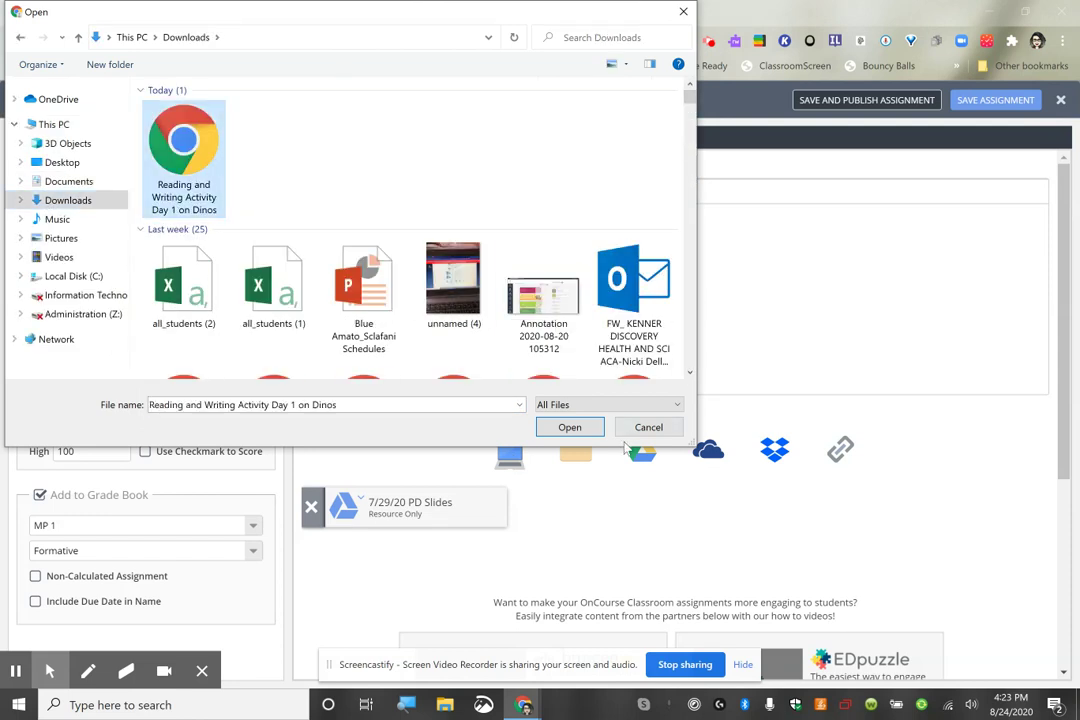
left_click(569, 427)
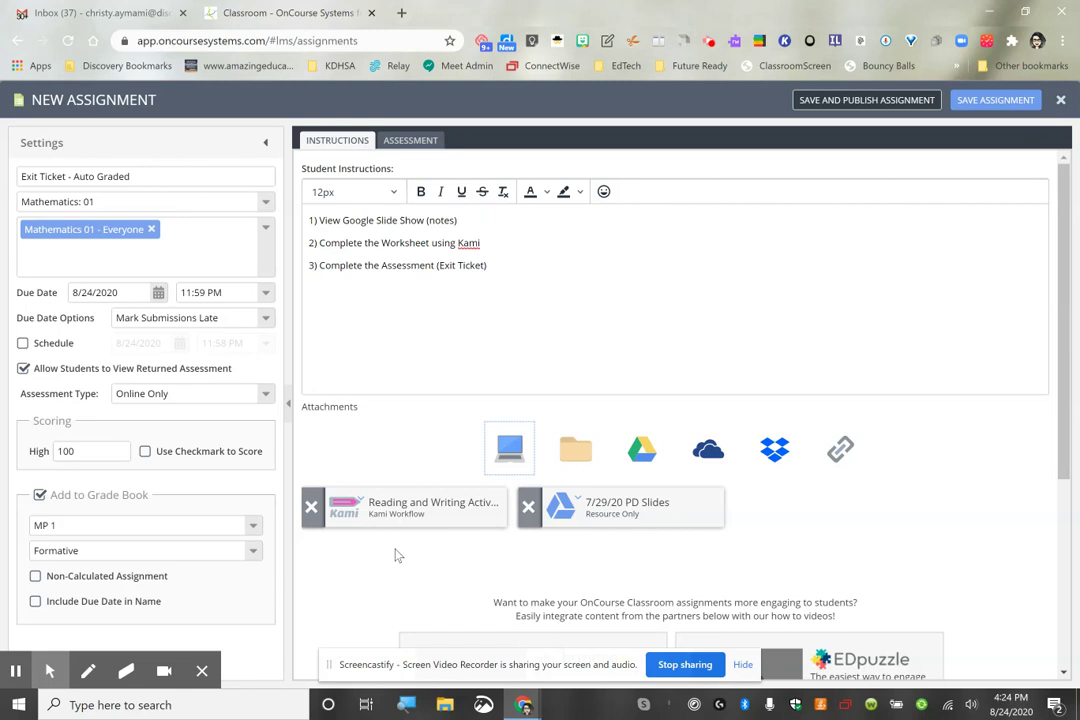
Add a first item to the assignment's assessment and open the choice of question types for it
left_click(410, 141)
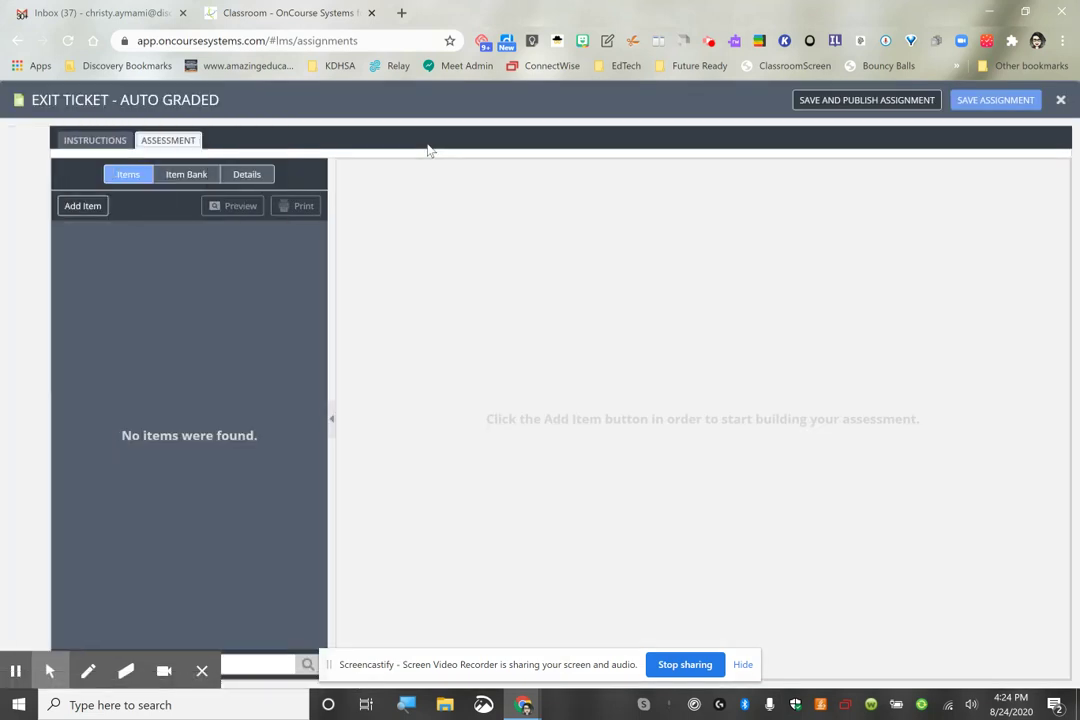
left_click(84, 206)
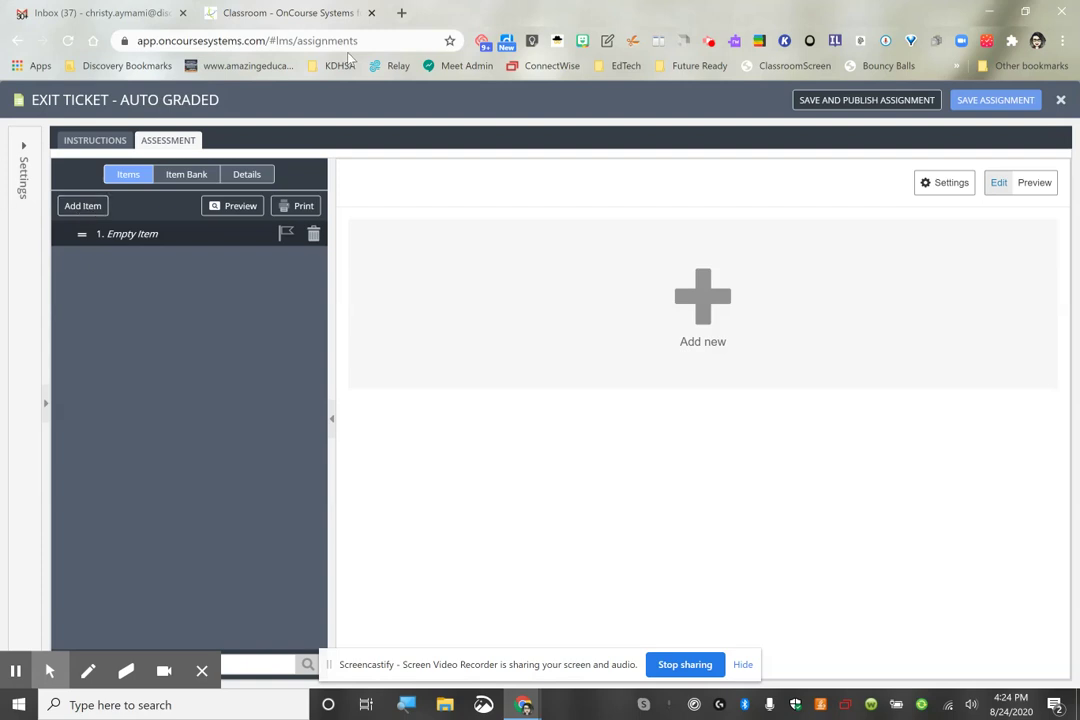
left_click(27, 178)
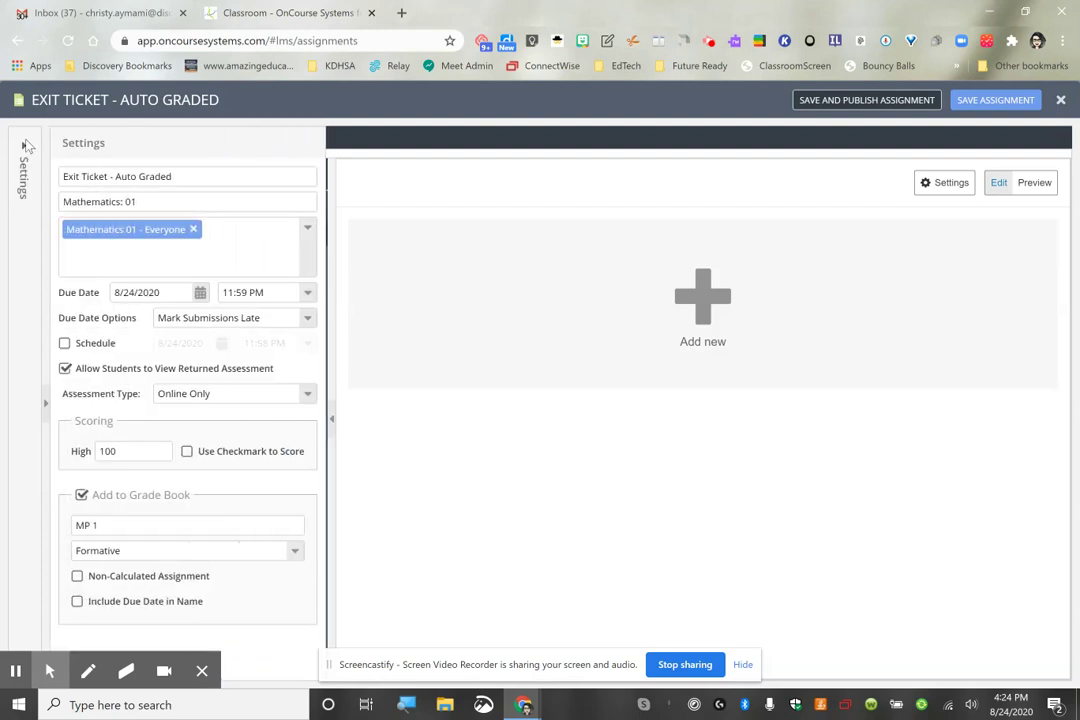
left_click(805, 255)
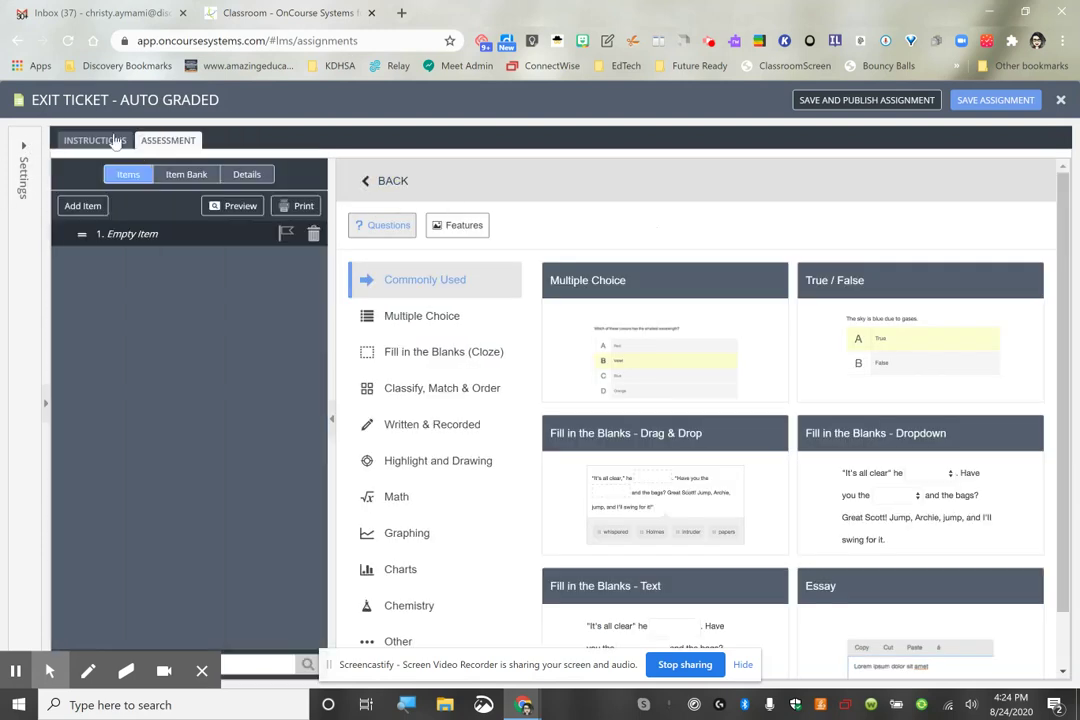
left_click(90, 141)
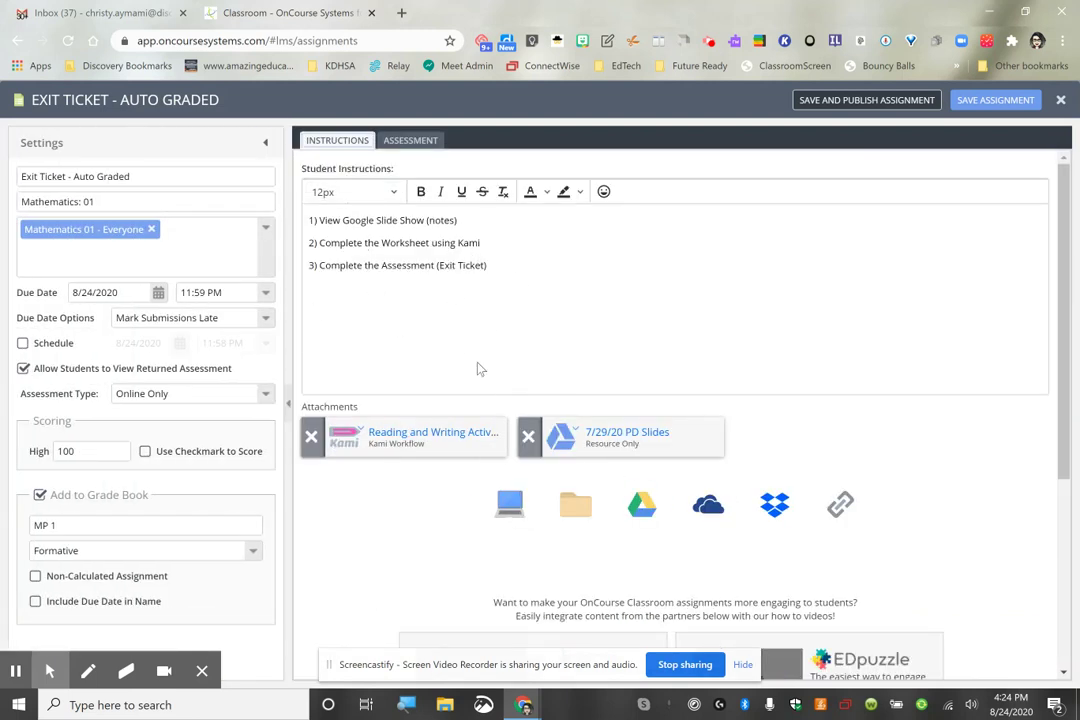
left_click(268, 147)
left_click(168, 140)
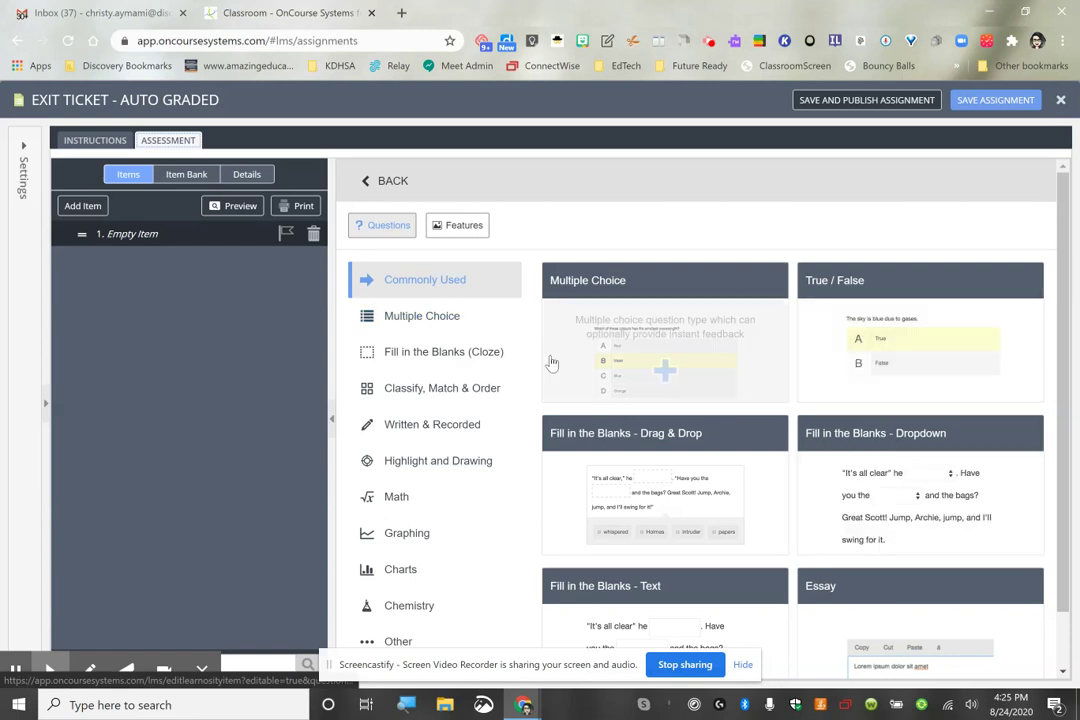
Create a Multiple Choice question and begin its question text with "What is"
left_click(666, 371)
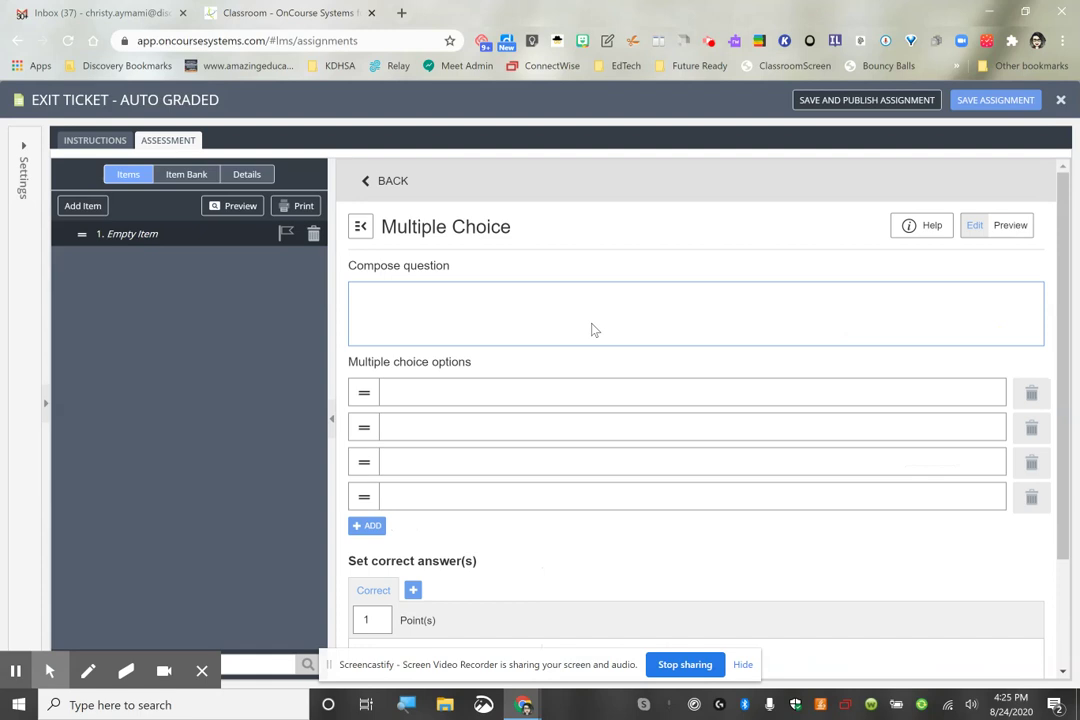
left_click(377, 296)
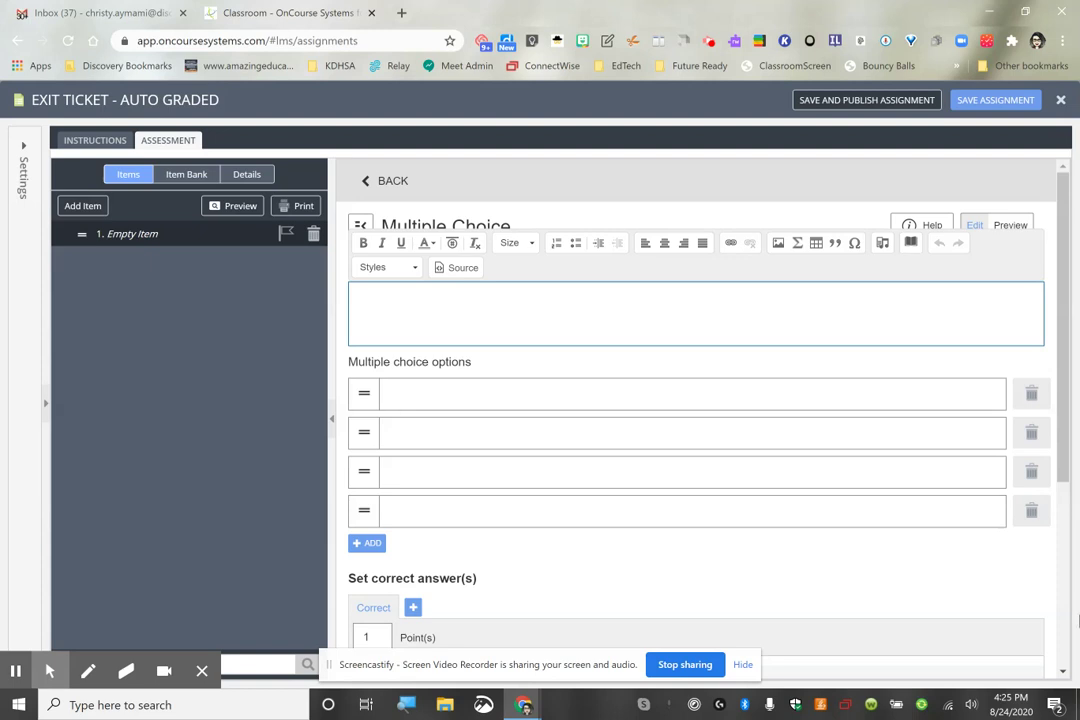
type("What is")
Build a math formula in the question text that adds 2 to the fraction 1/2
left_click(799, 245)
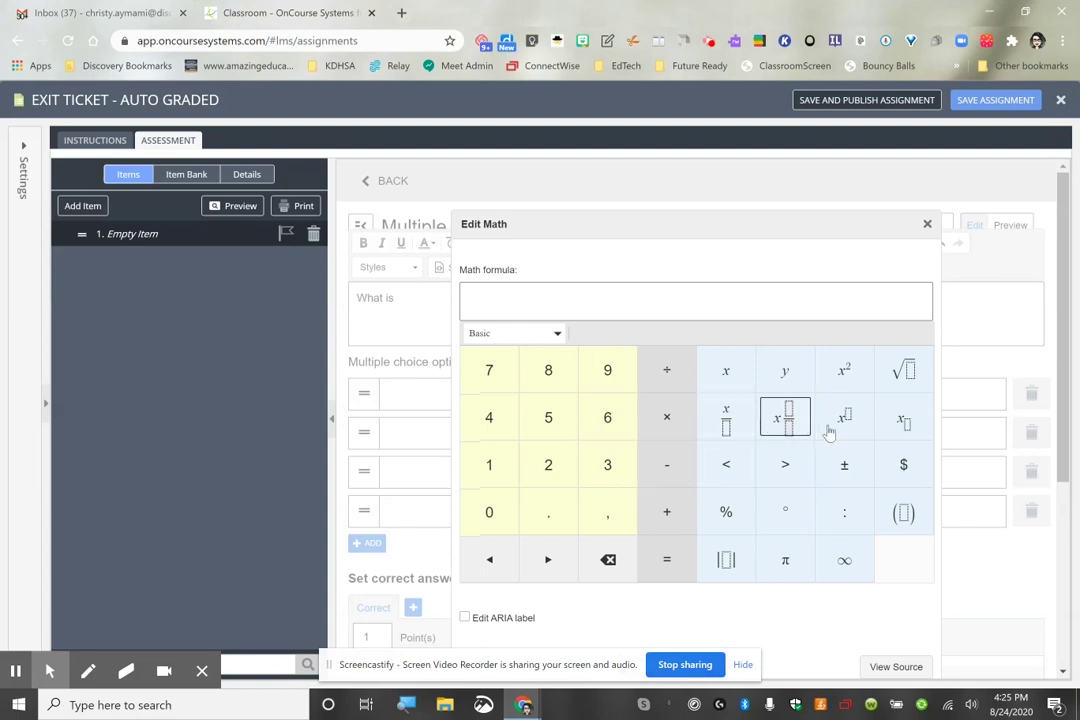
left_click(784, 418)
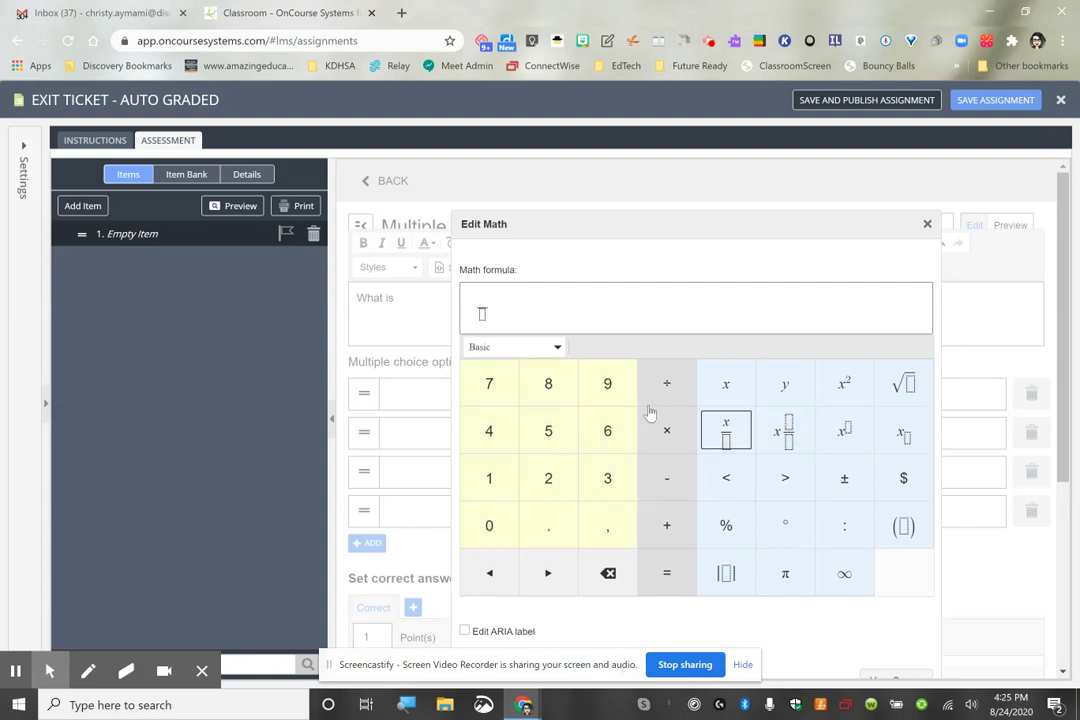
left_click(492, 477)
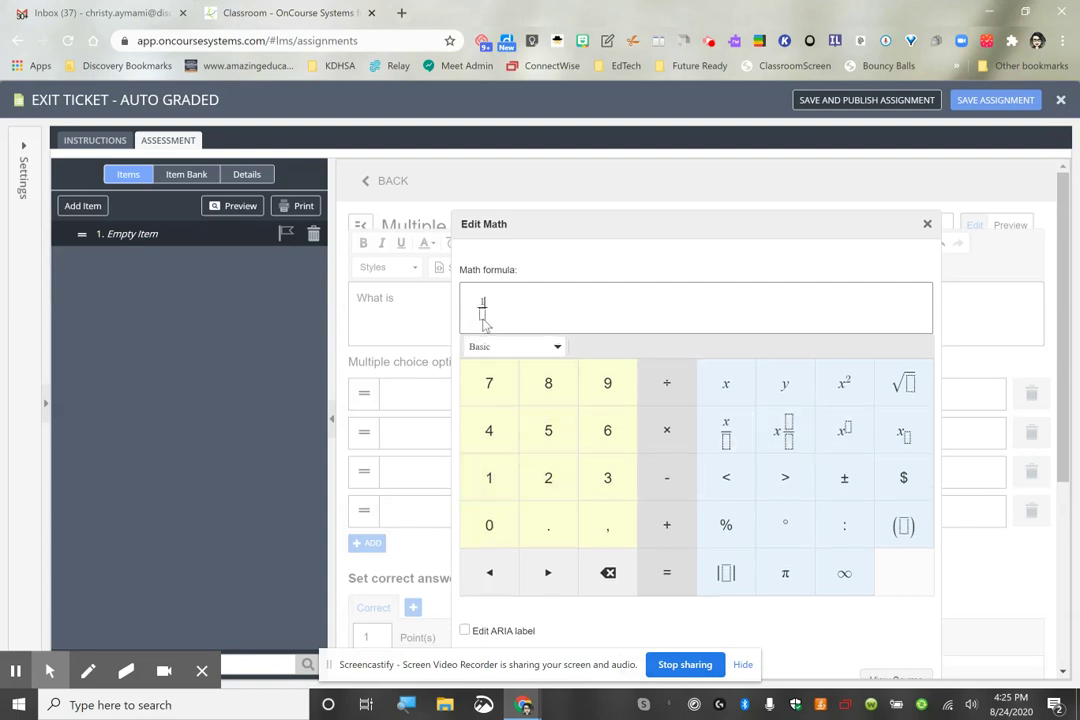
left_click(548, 477)
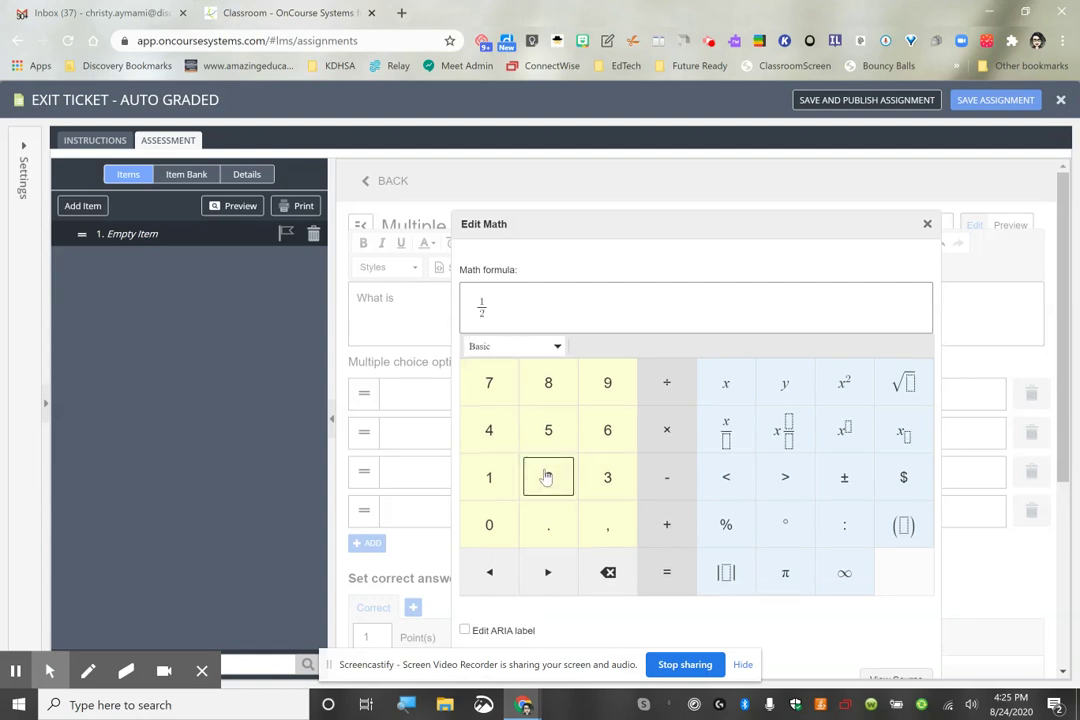
left_click(669, 528)
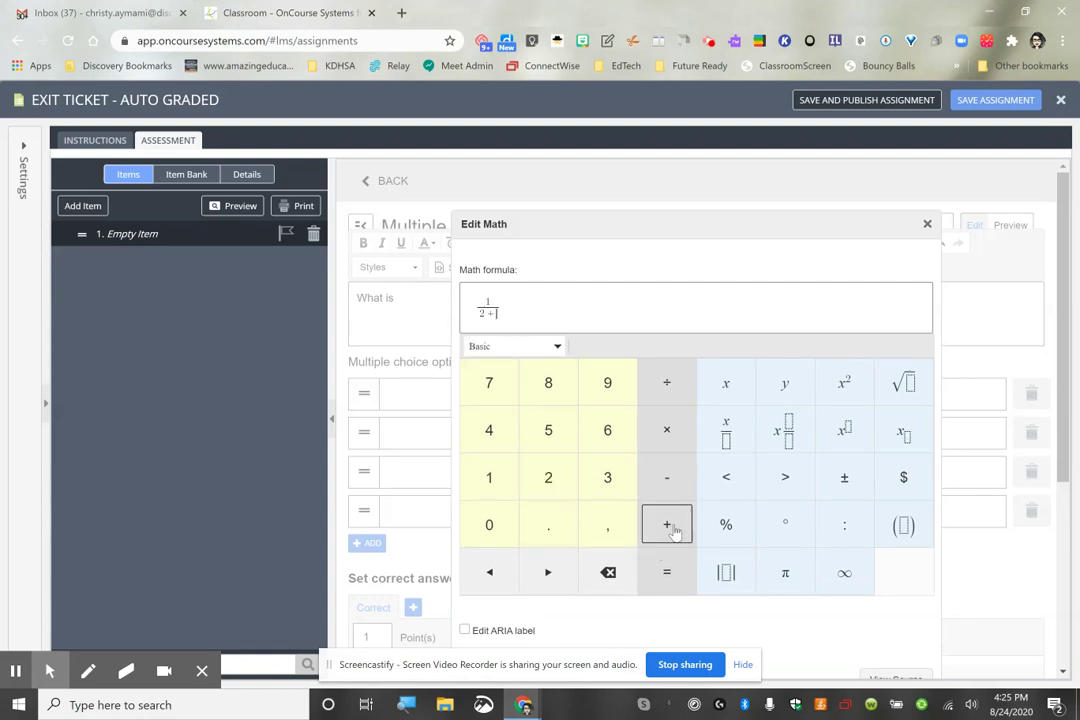
left_click(489, 572)
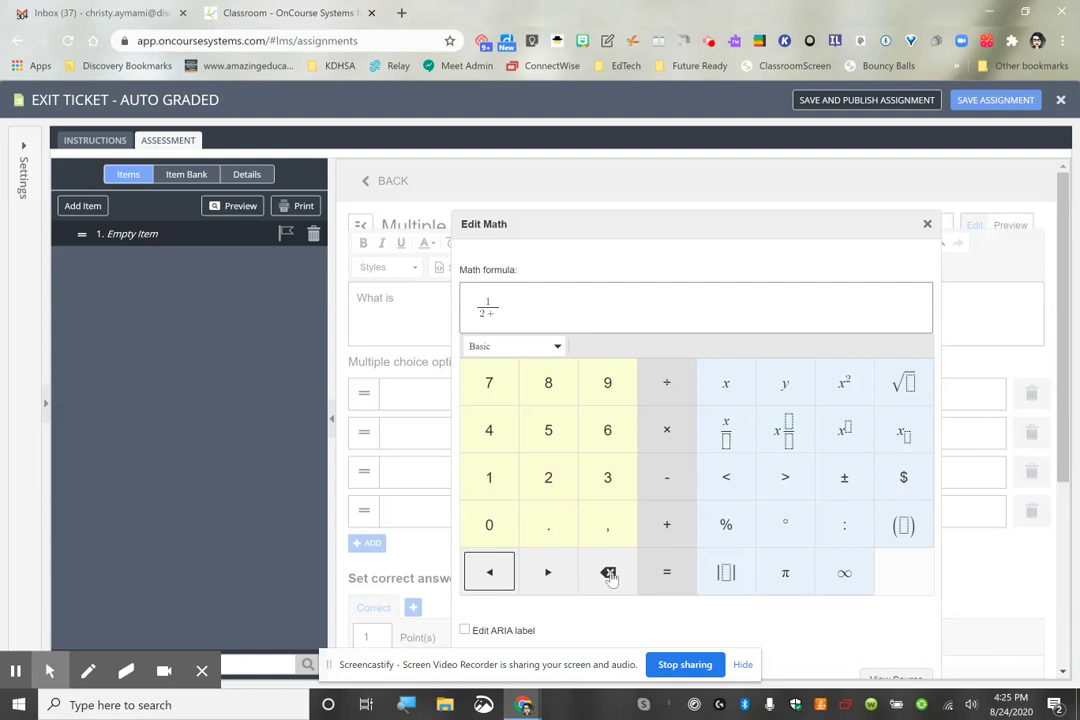
left_click(548, 572)
left_click(607, 571)
left_click(667, 526)
left_click(545, 475)
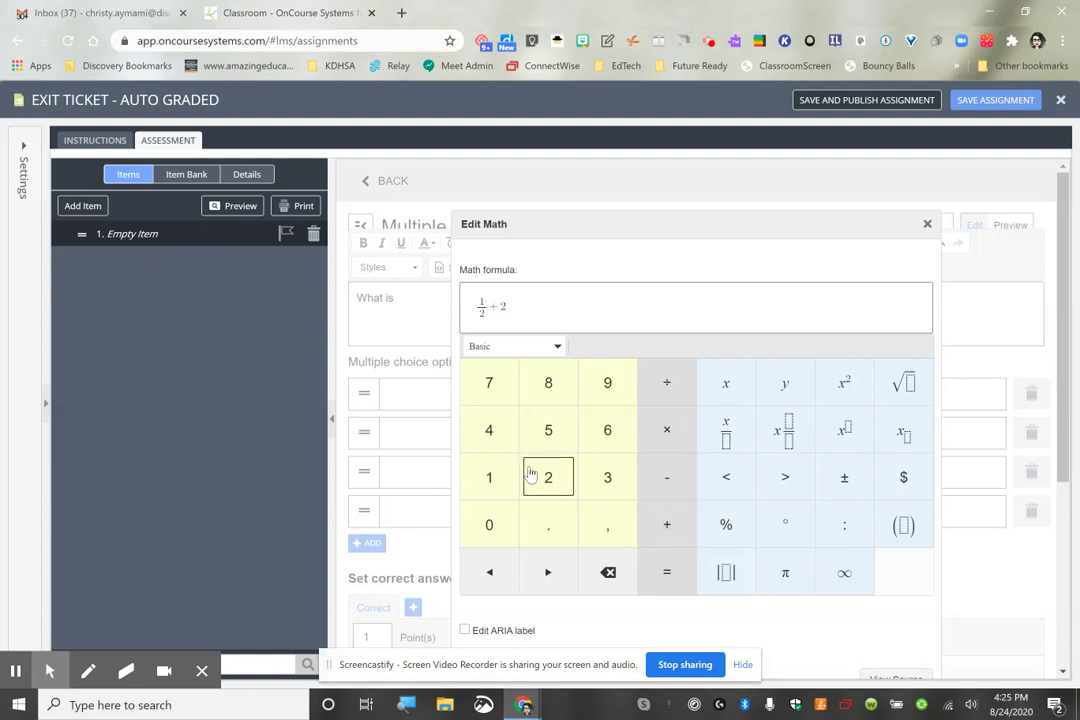
Complete the formula with "=?" and insert it into the question after "What is"
left_click(674, 578)
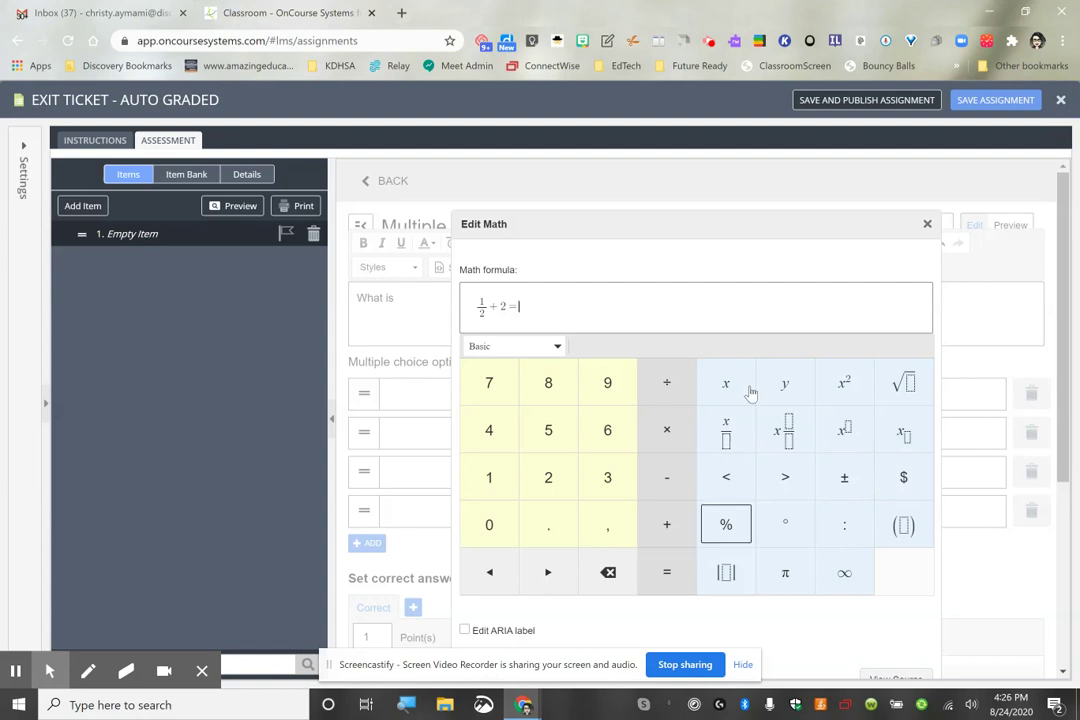
type("5")
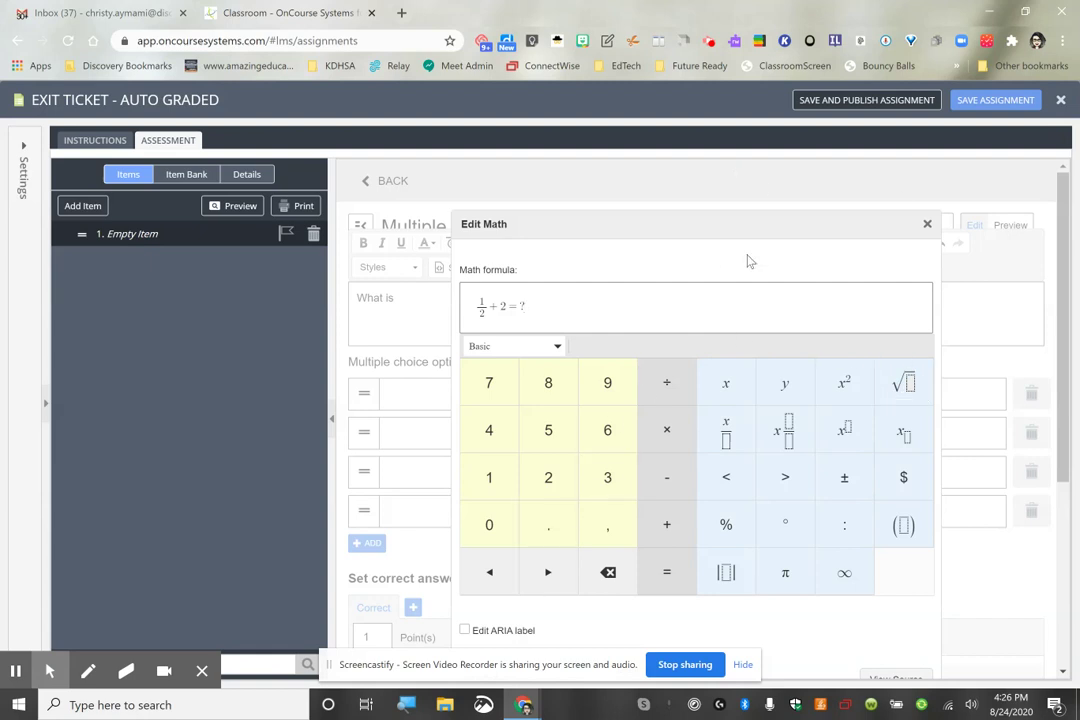
scroll(730, 315, "down", 3)
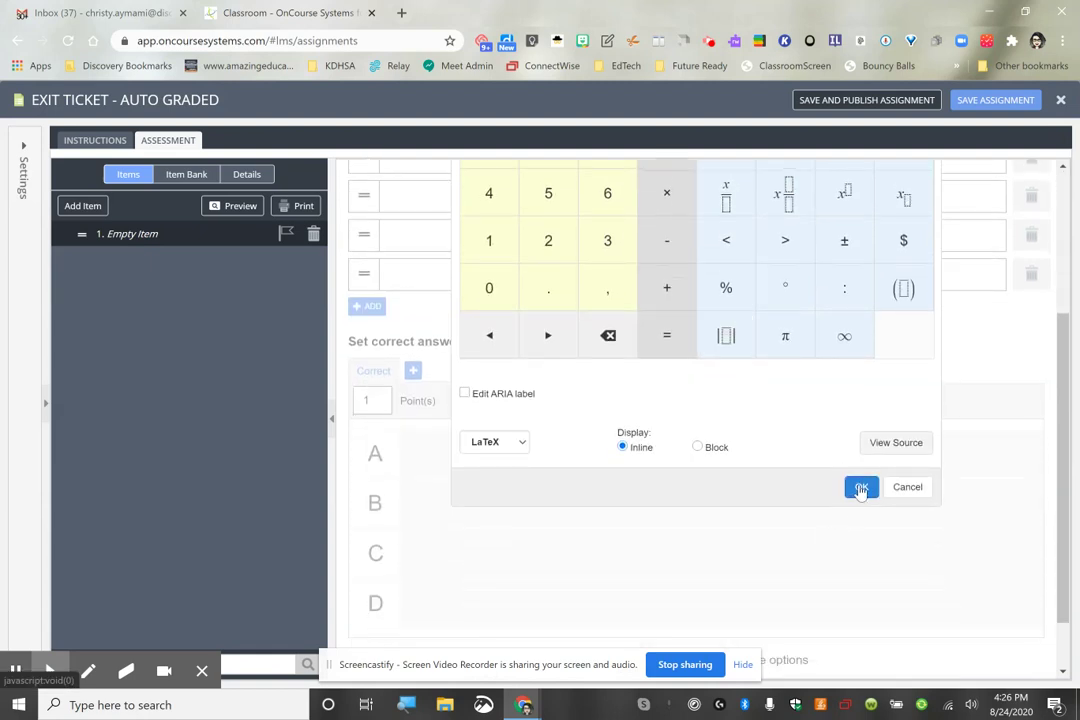
left_click(860, 488)
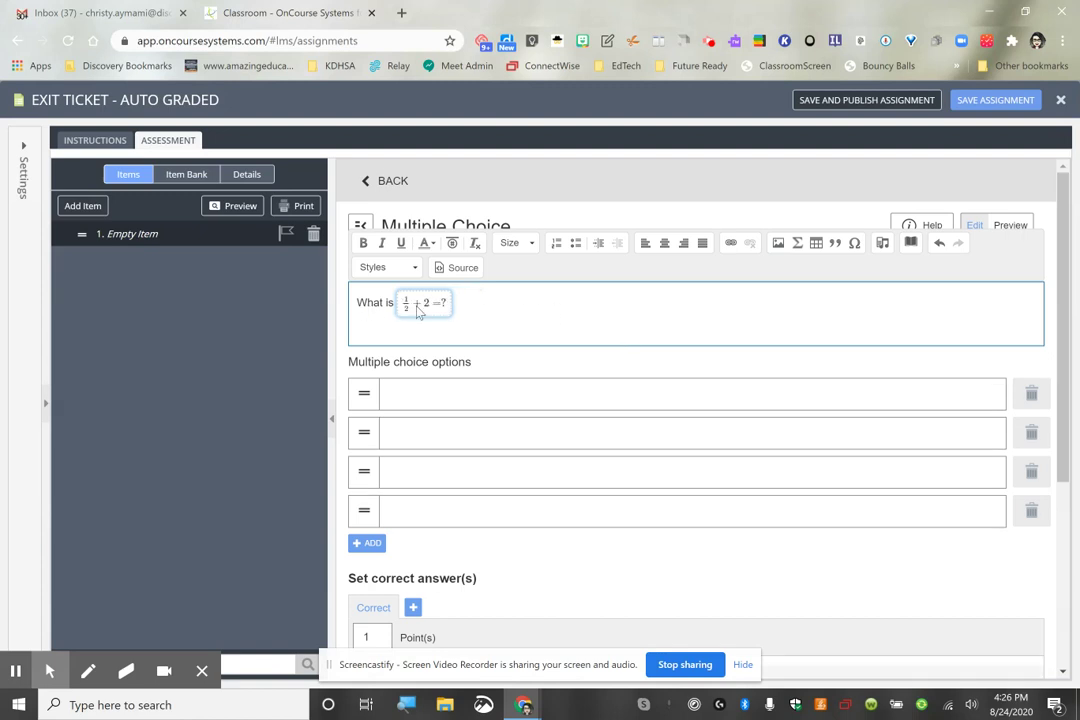
Fill the four multiple choice options with 2, 1/2, 1 and 1 1/2, entering the mixed number as a math formula
left_click(465, 395)
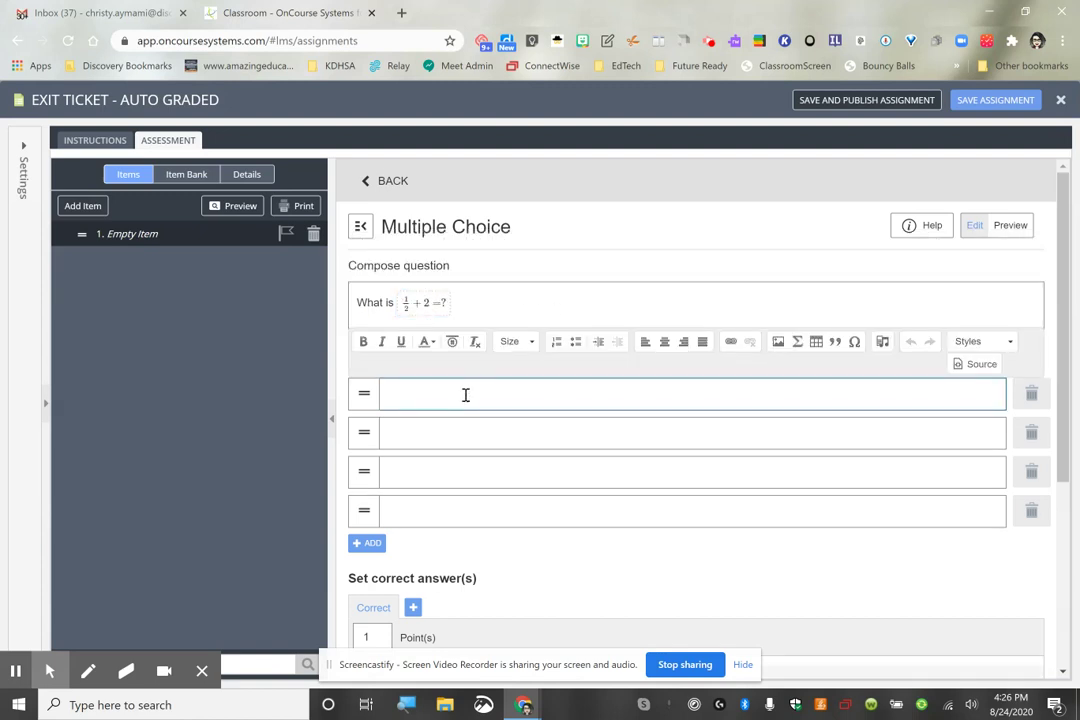
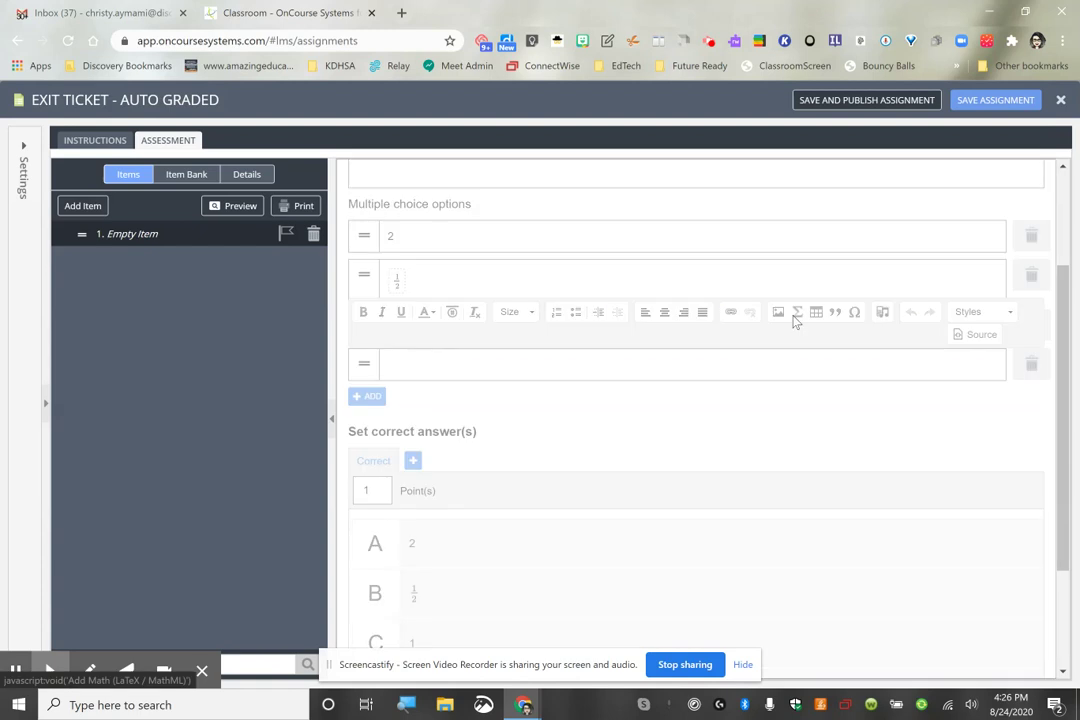
left_click(797, 313)
type("1")
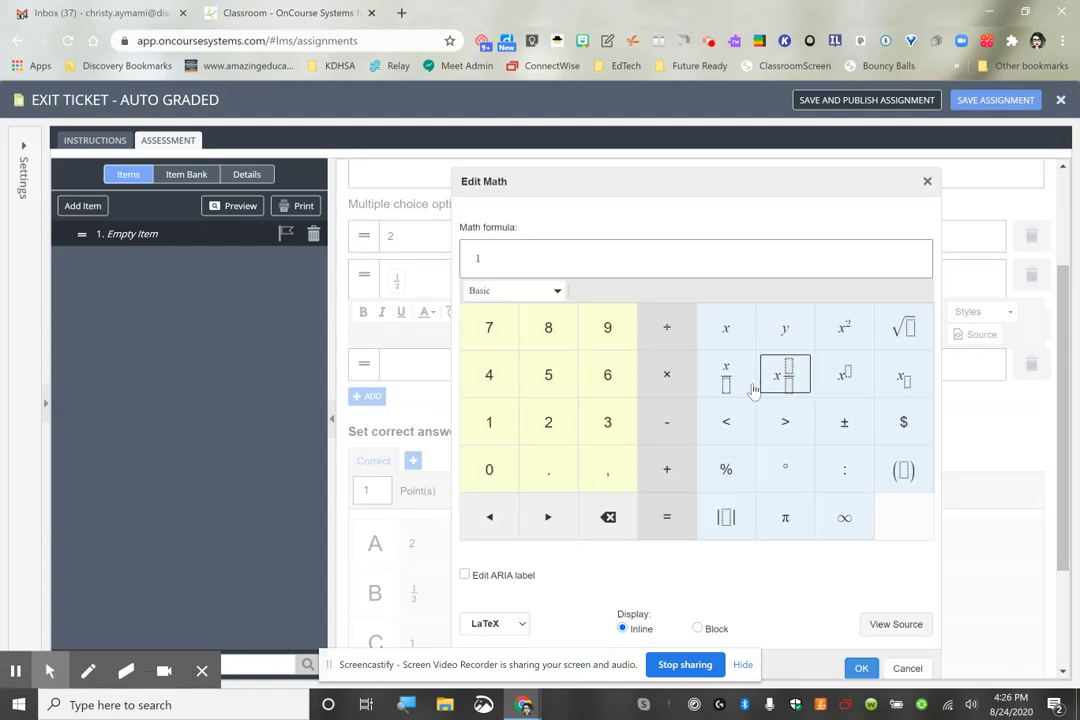
left_click(727, 378)
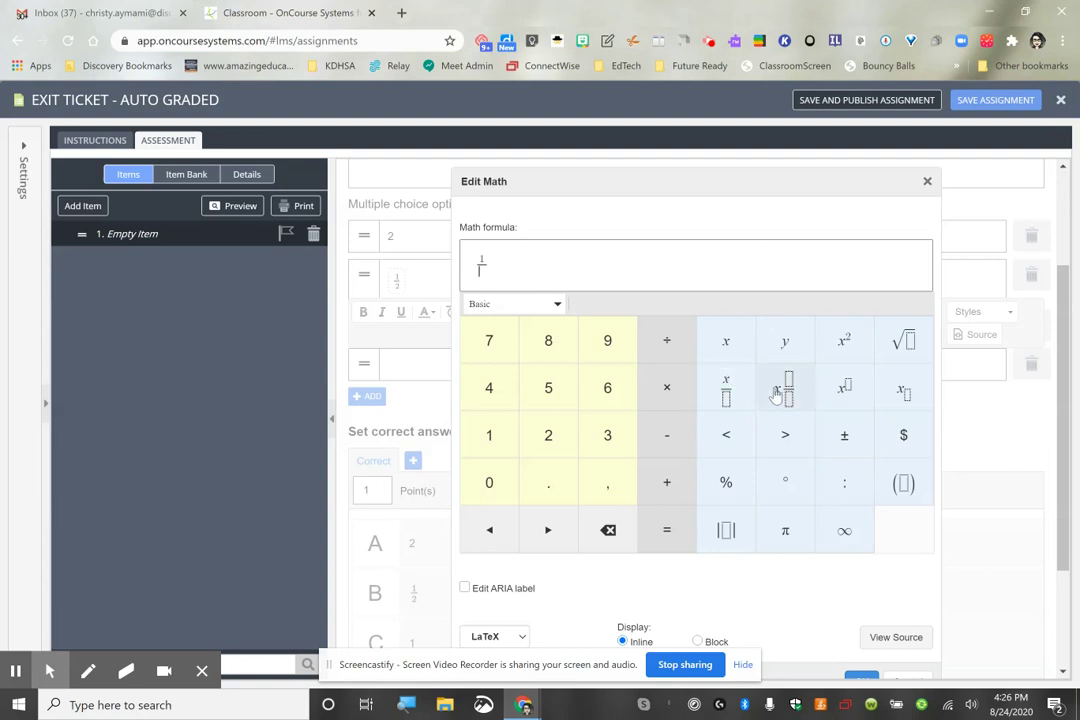
key("BackSpace")
key("BackSpace")
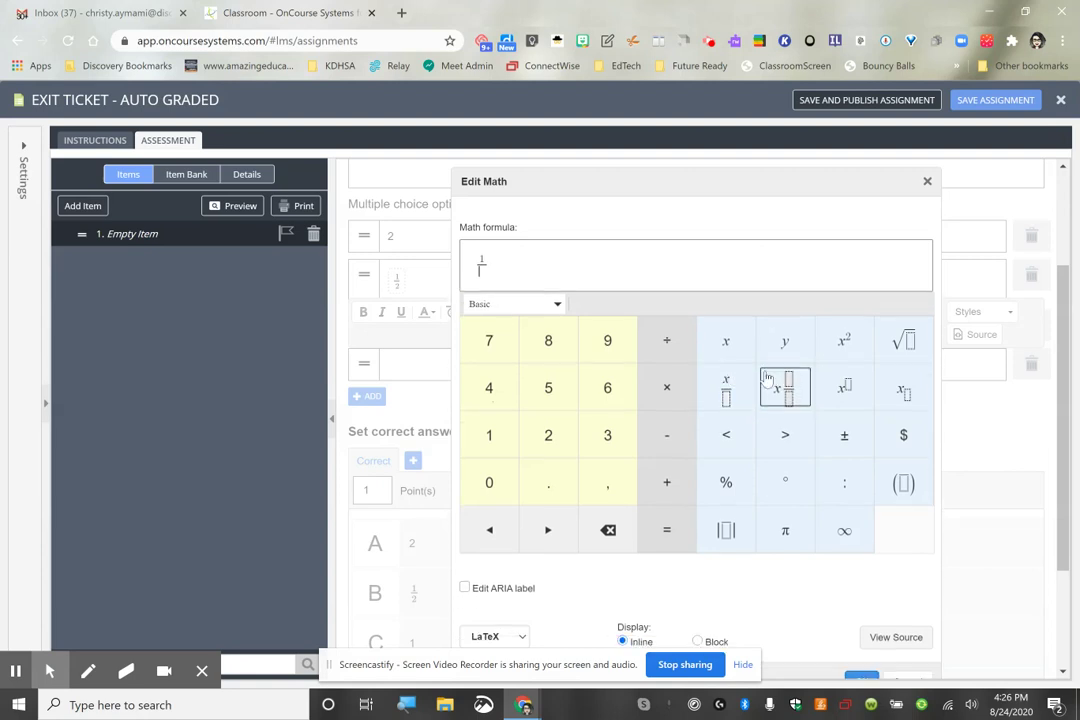
left_click(470, 424)
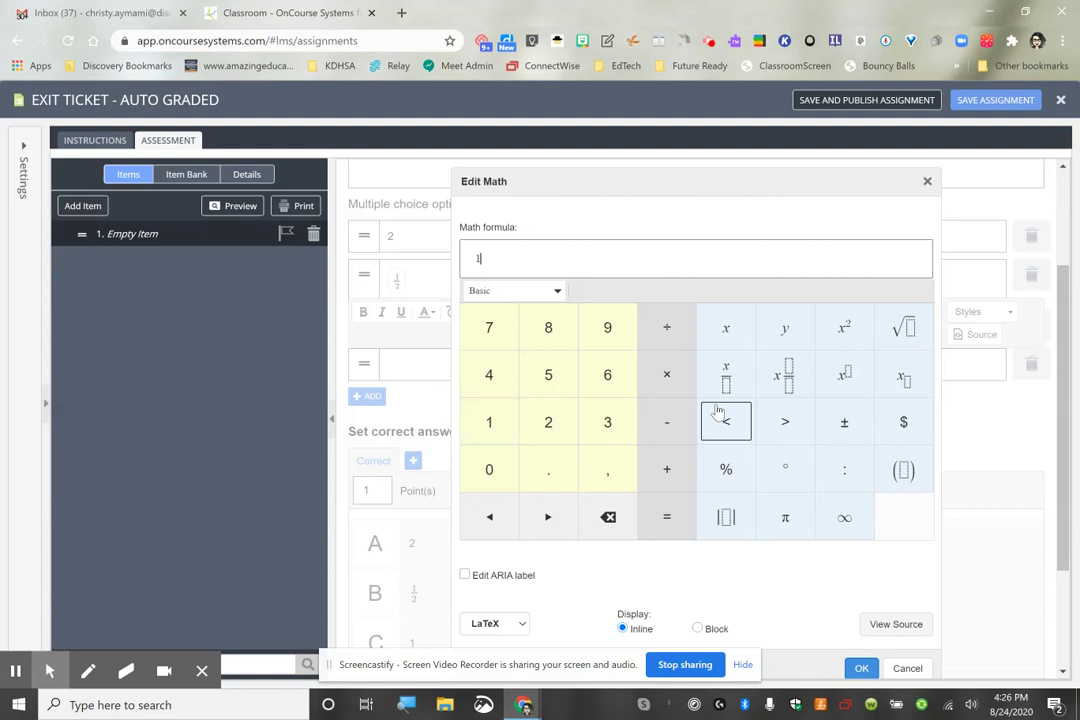
left_click(788, 376)
type("1")
left_click(487, 272)
type("4")
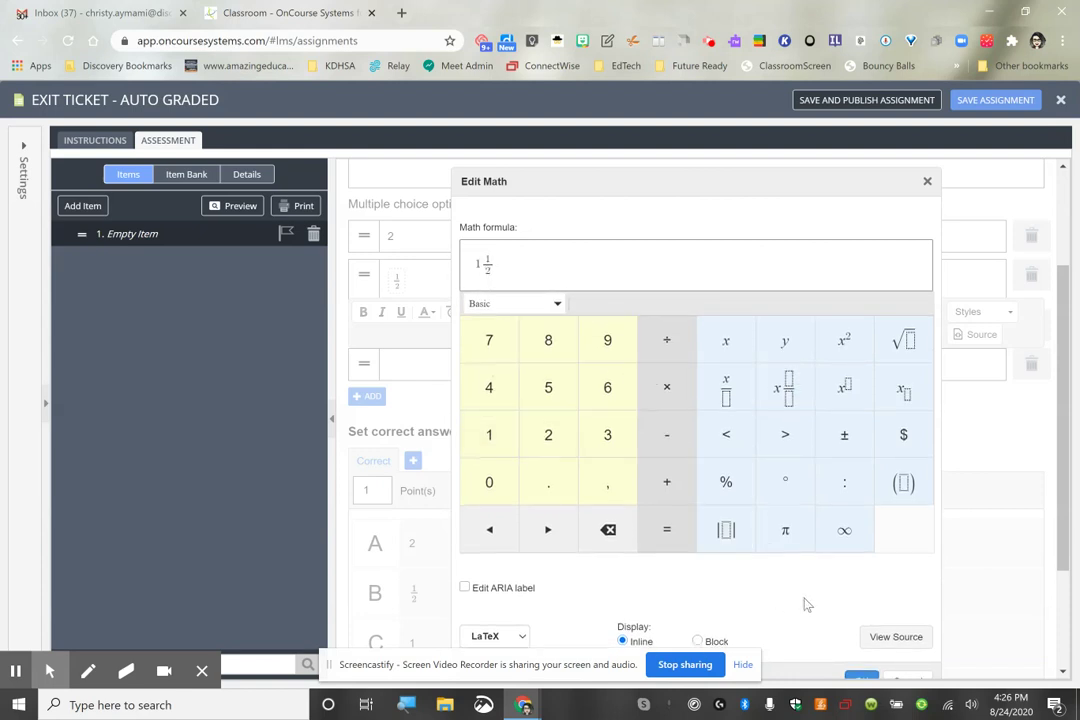
scroll(836, 612, "down", 3)
left_click(857, 530)
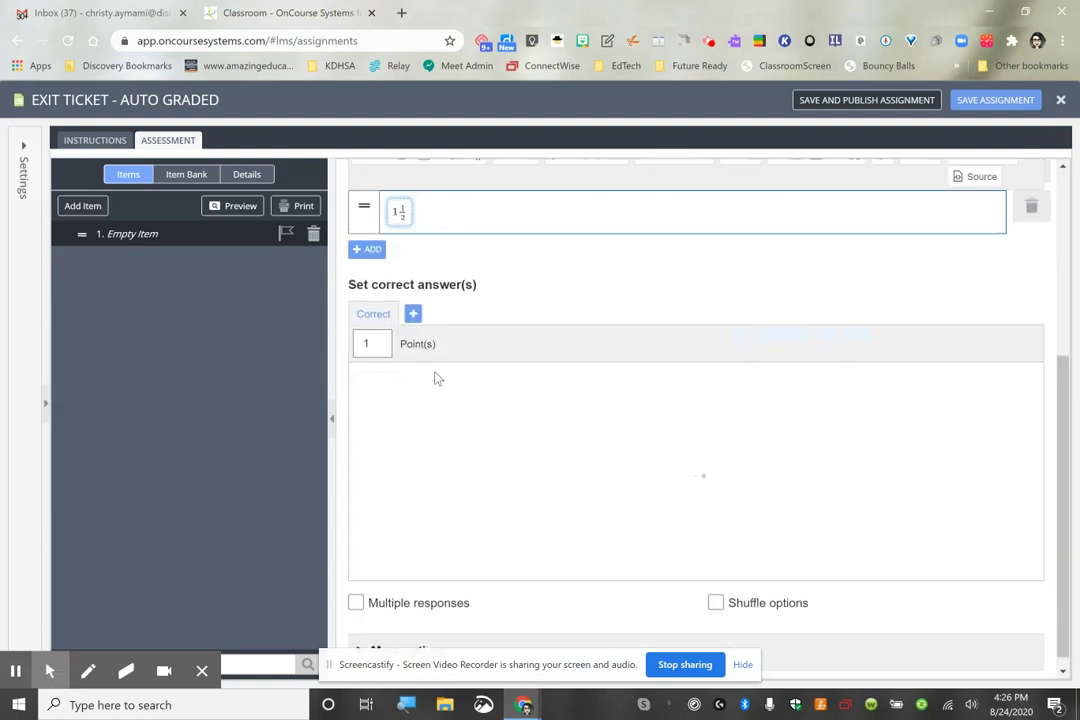
scroll(588, 425, "up", 3)
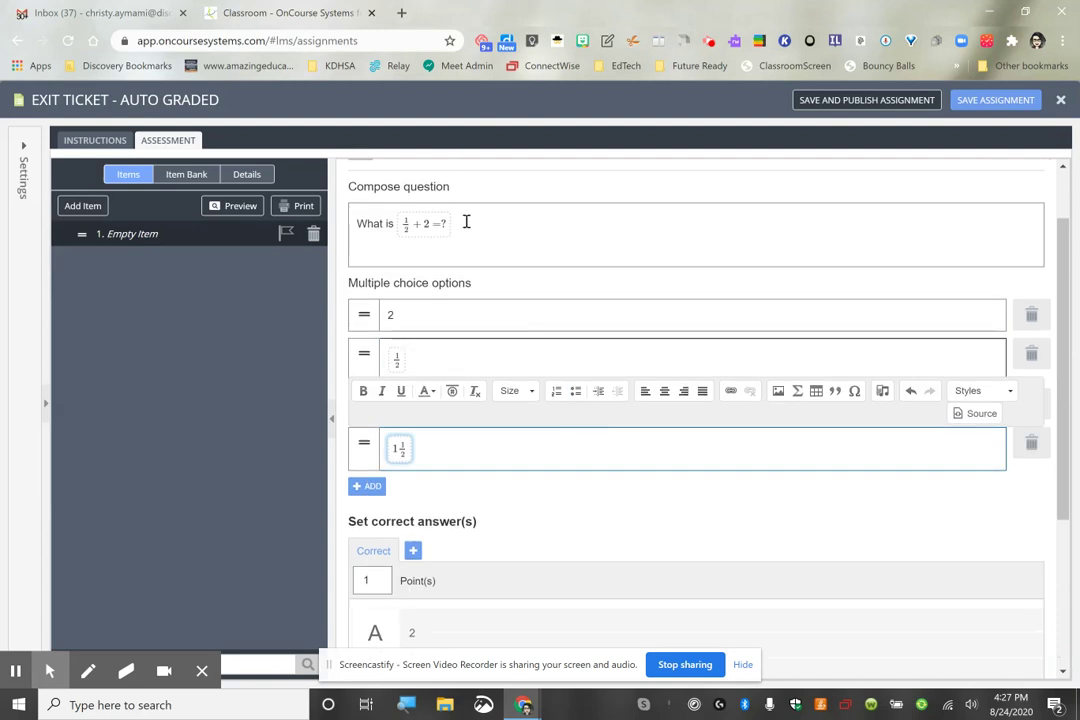
left_click(630, 512)
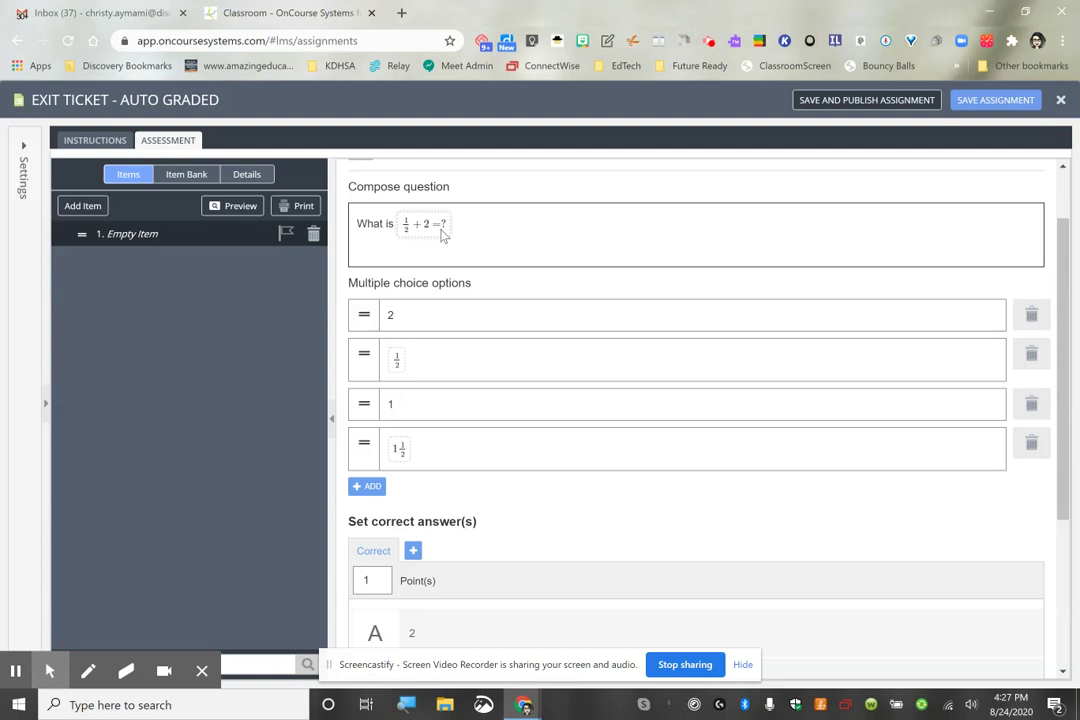
Change the whole number in the fourth option's math formula so that the option reads 2 1/2
left_click(398, 450)
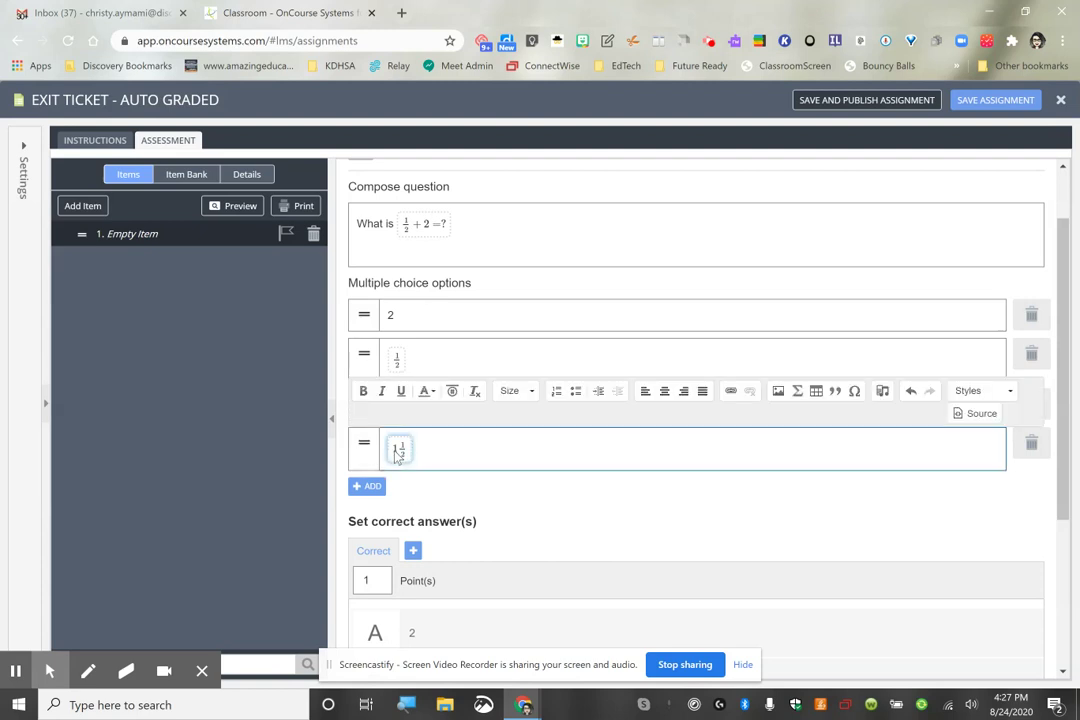
double_click(399, 451)
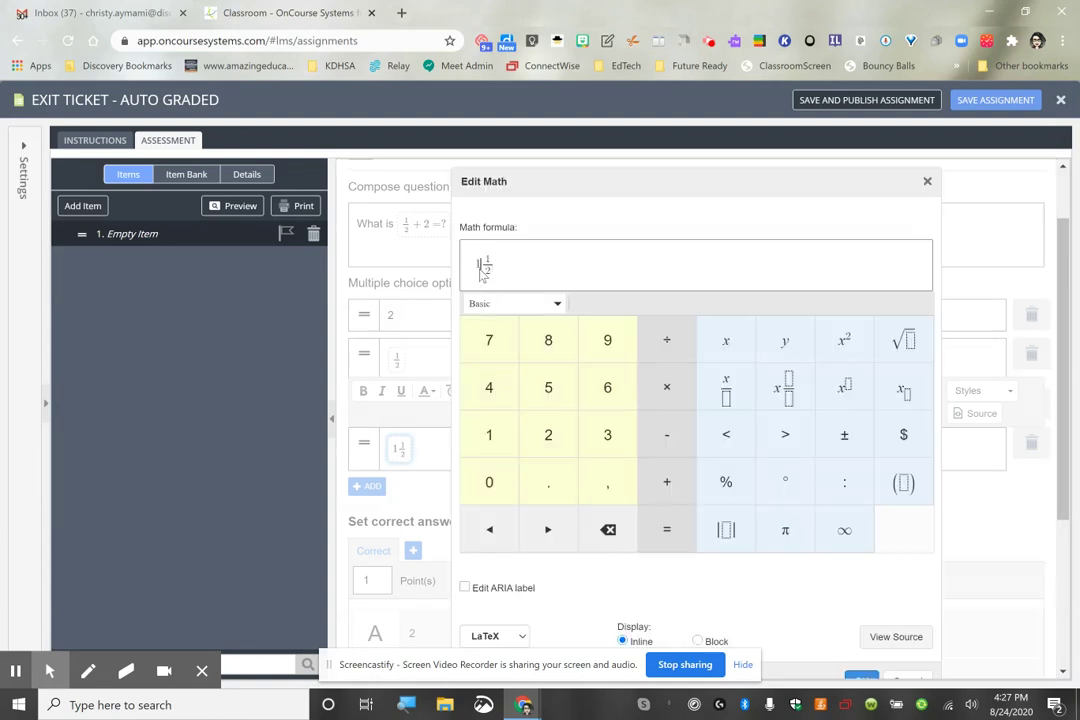
type("2")
scroll(897, 612, "down", 2)
left_click(863, 530)
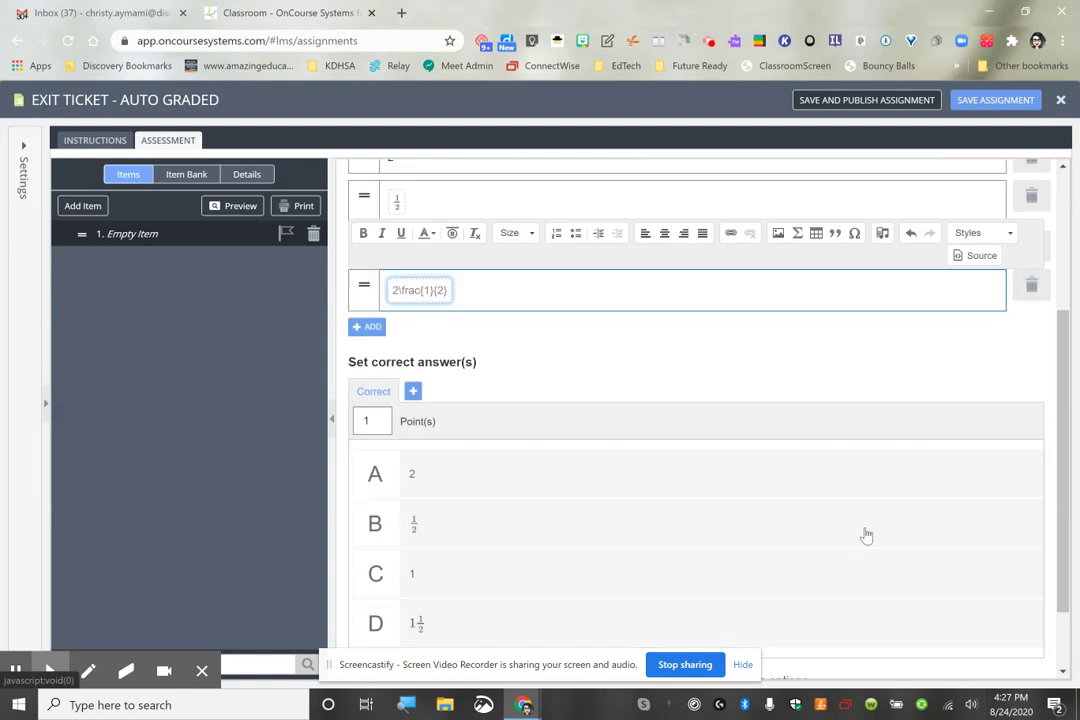
scroll(760, 511, "up", 3)
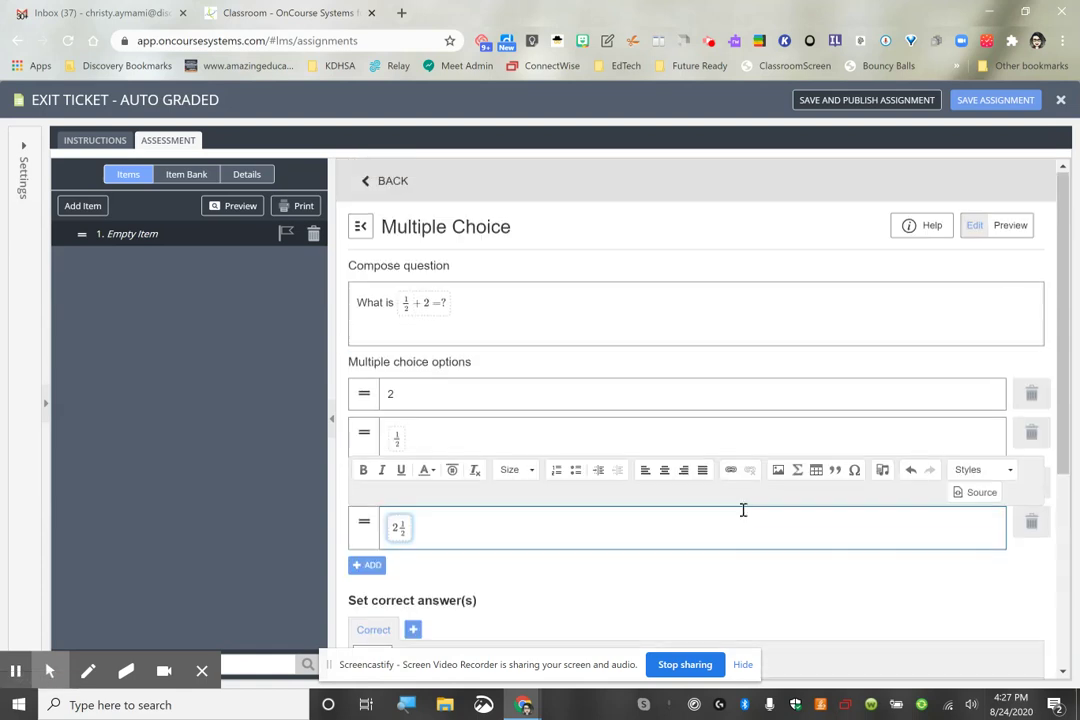
left_click(697, 588)
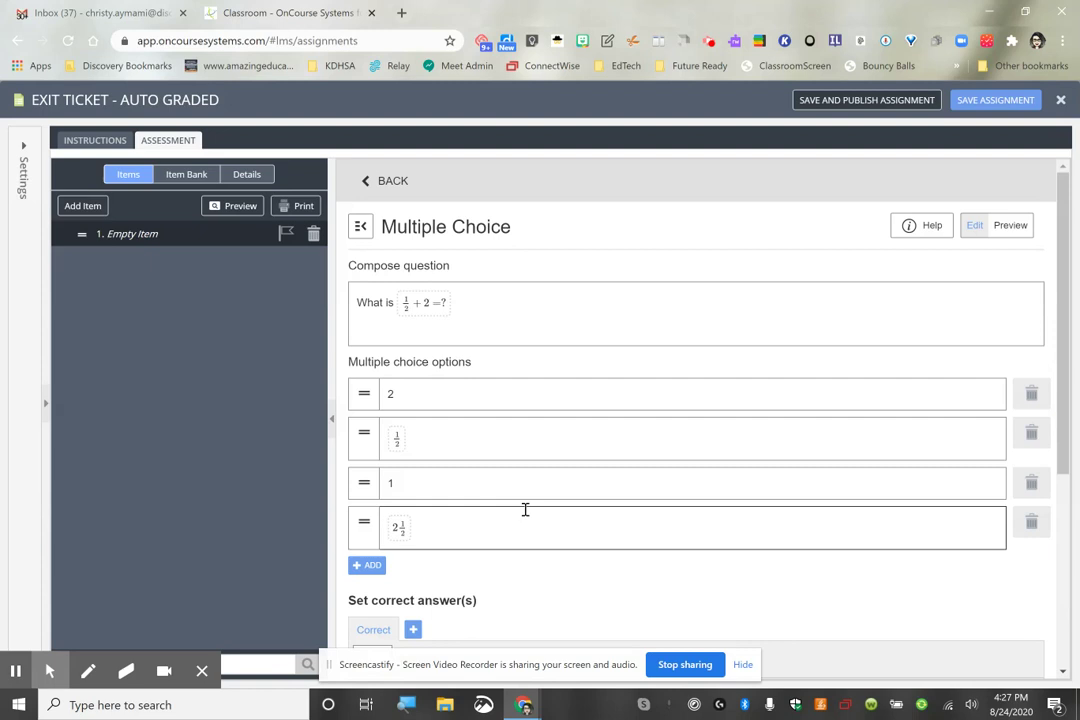
Set option D as the question's correct answer and save the assignment
scroll(525, 510, "down", 2)
scroll(525, 512, "down", 4)
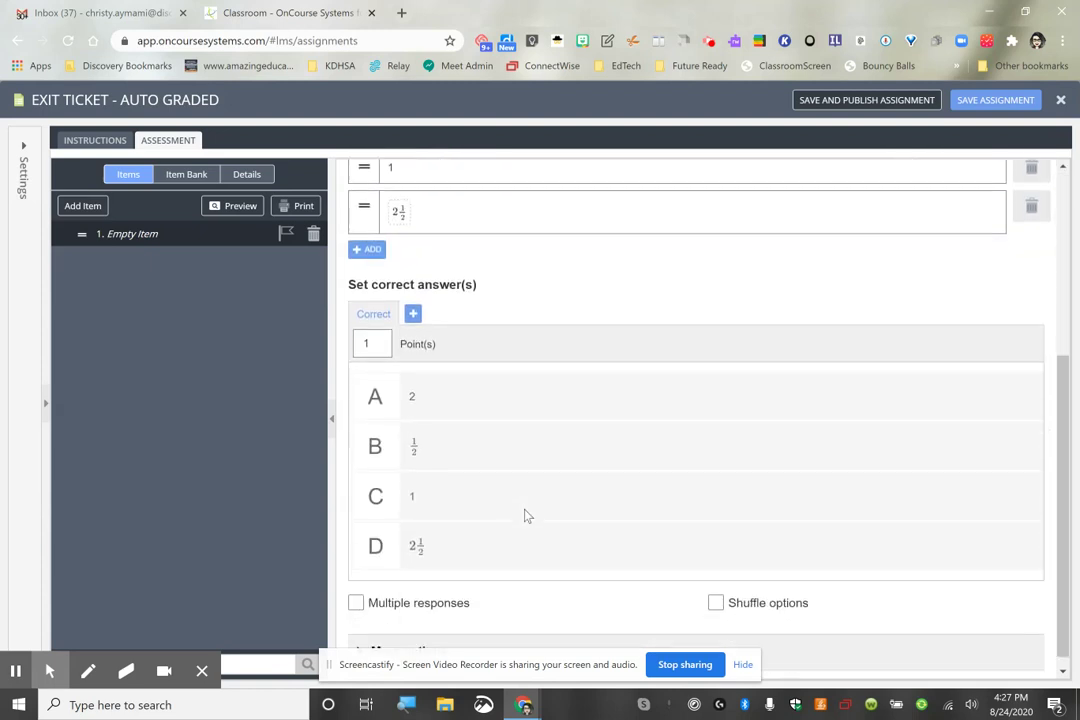
left_click(447, 542)
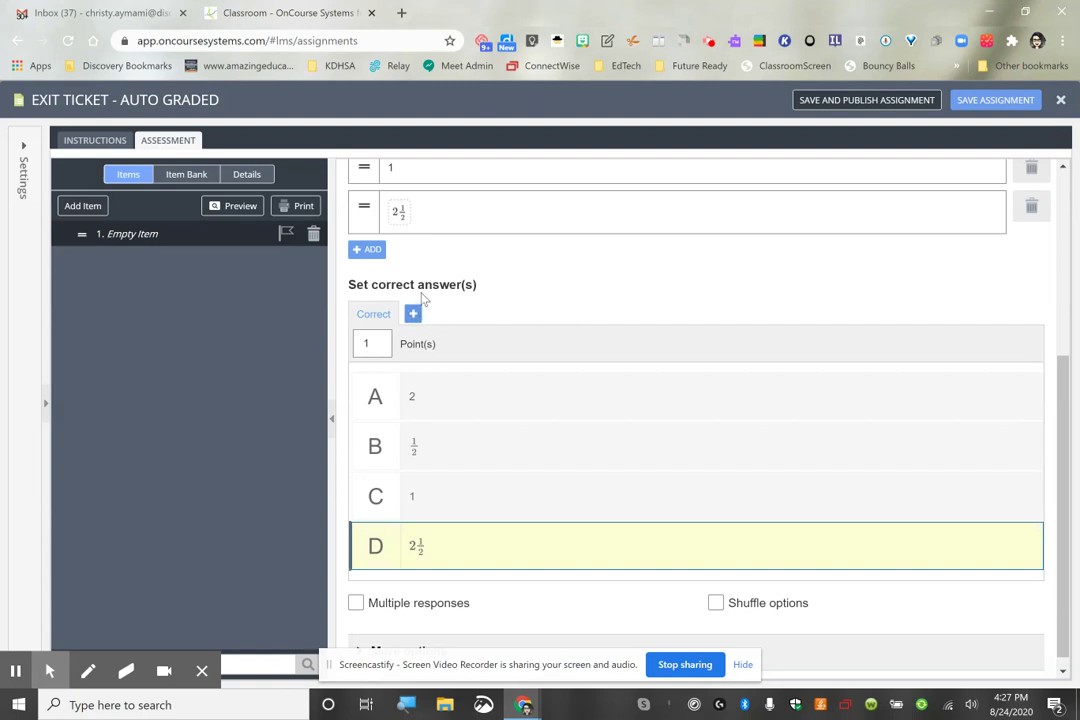
scroll(650, 517, "down", 1)
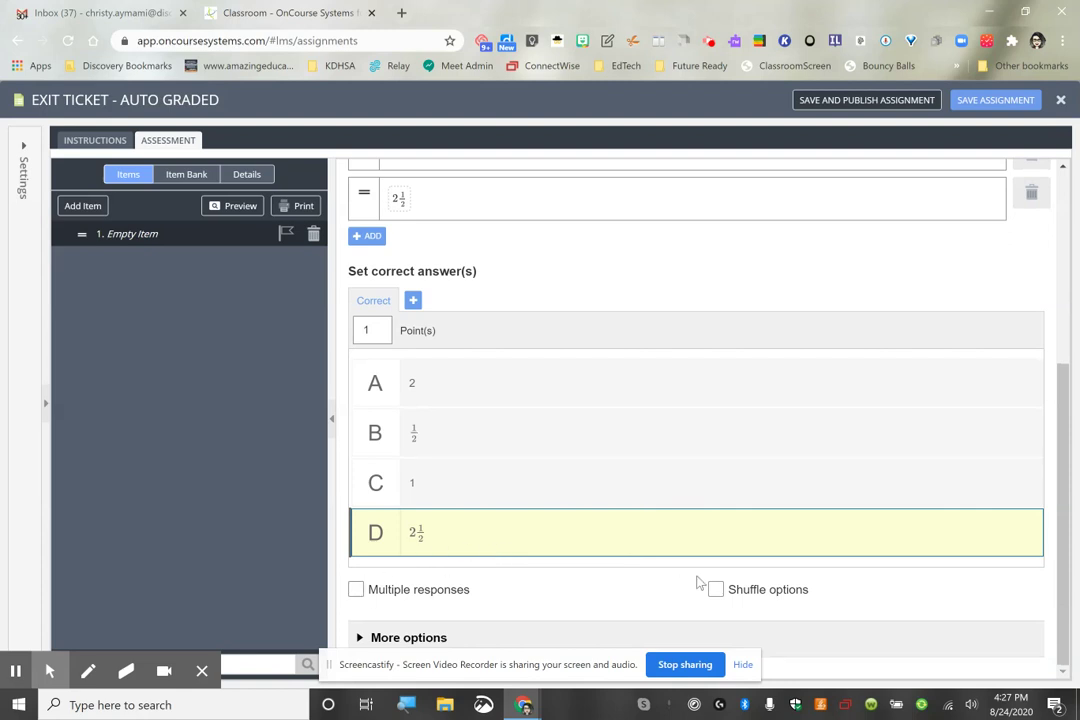
scroll(698, 583, "up", 3)
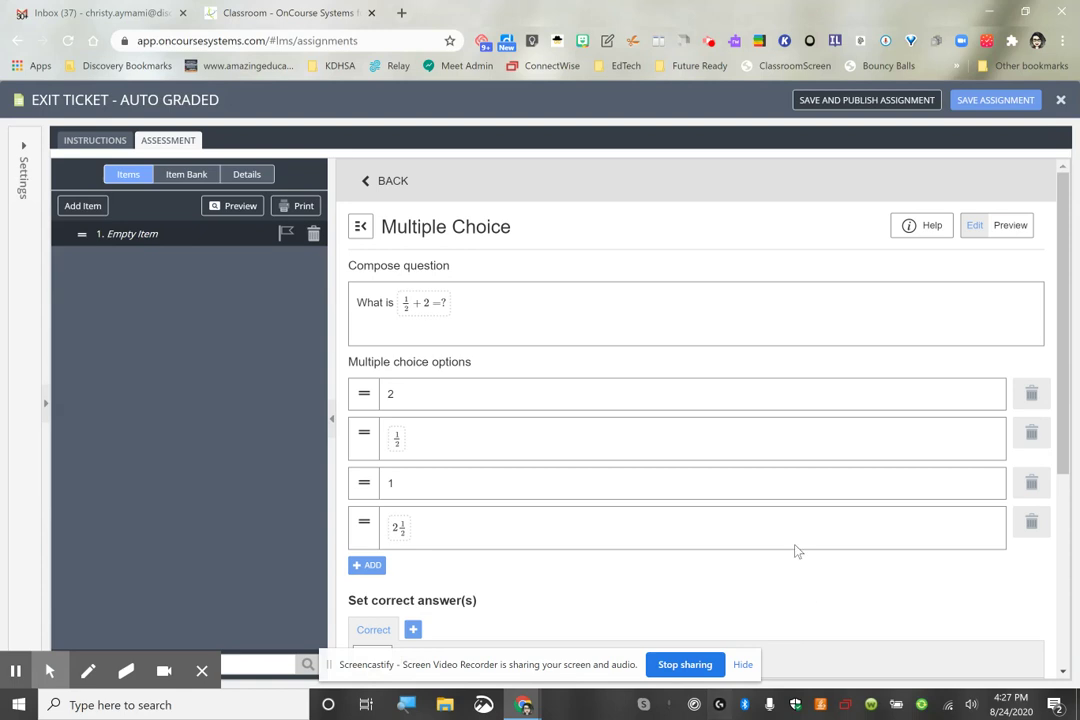
left_click(982, 102)
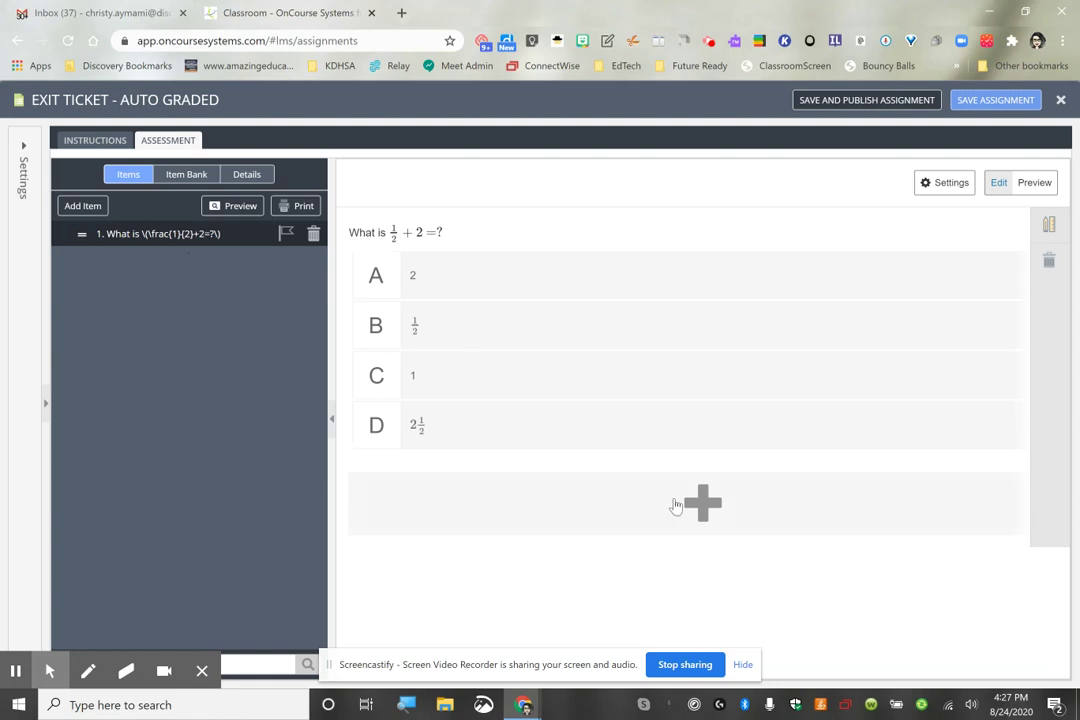
Add a second multiple choice question to the item and begin its question text with "What is"
left_click(700, 505)
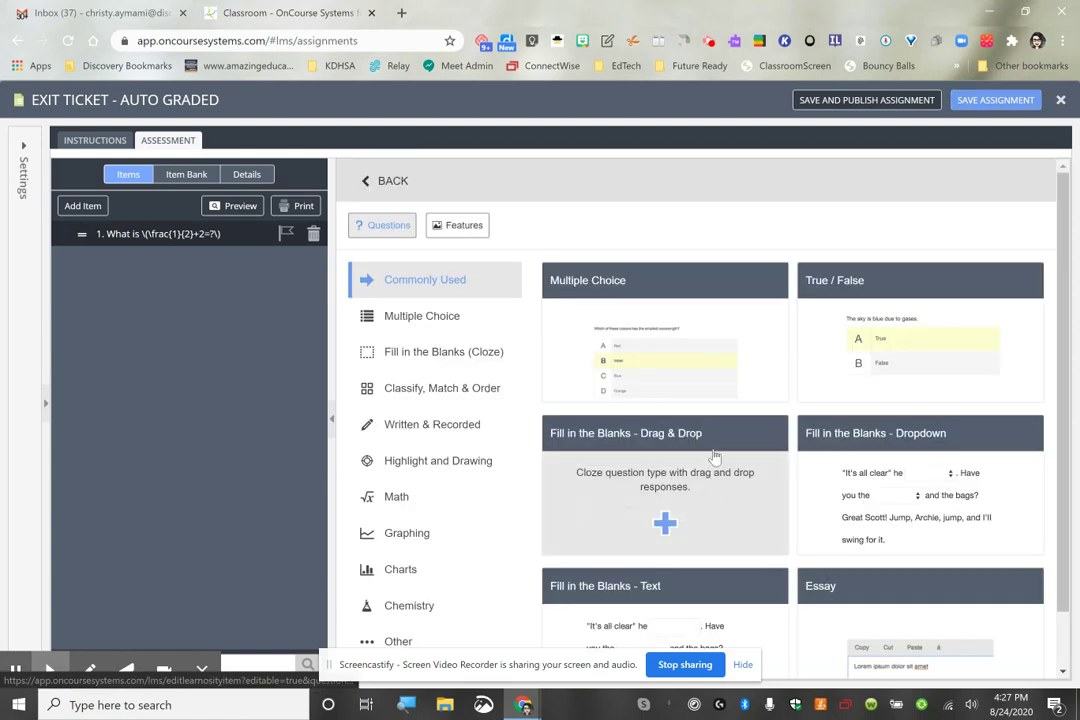
left_click(588, 290)
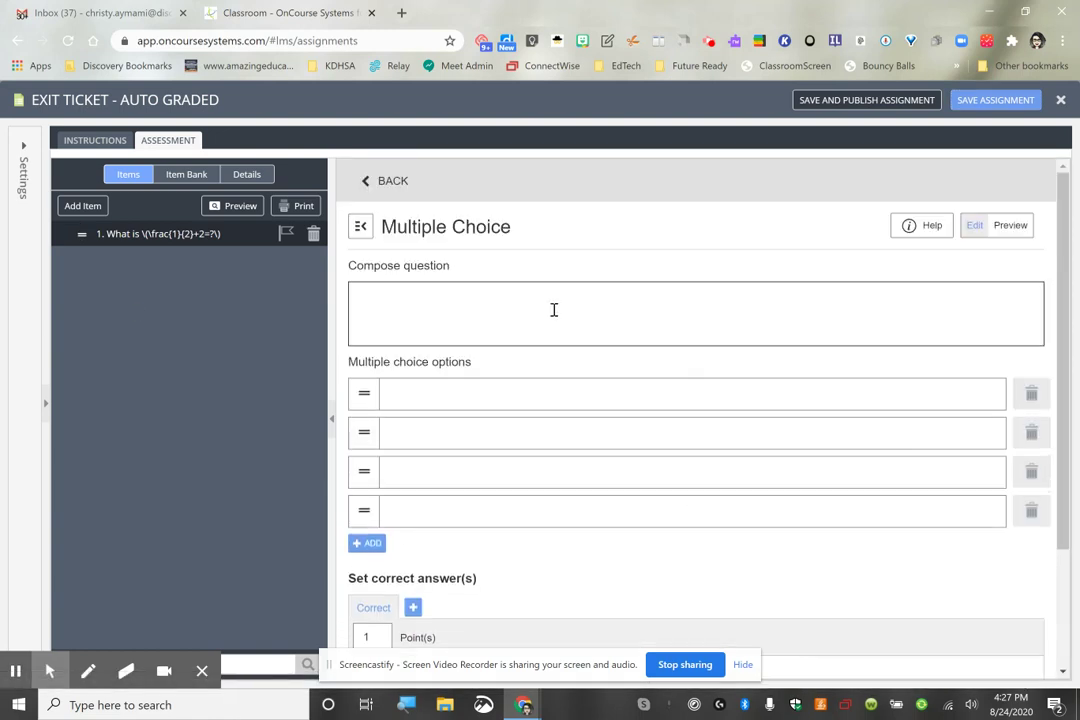
left_click(553, 310)
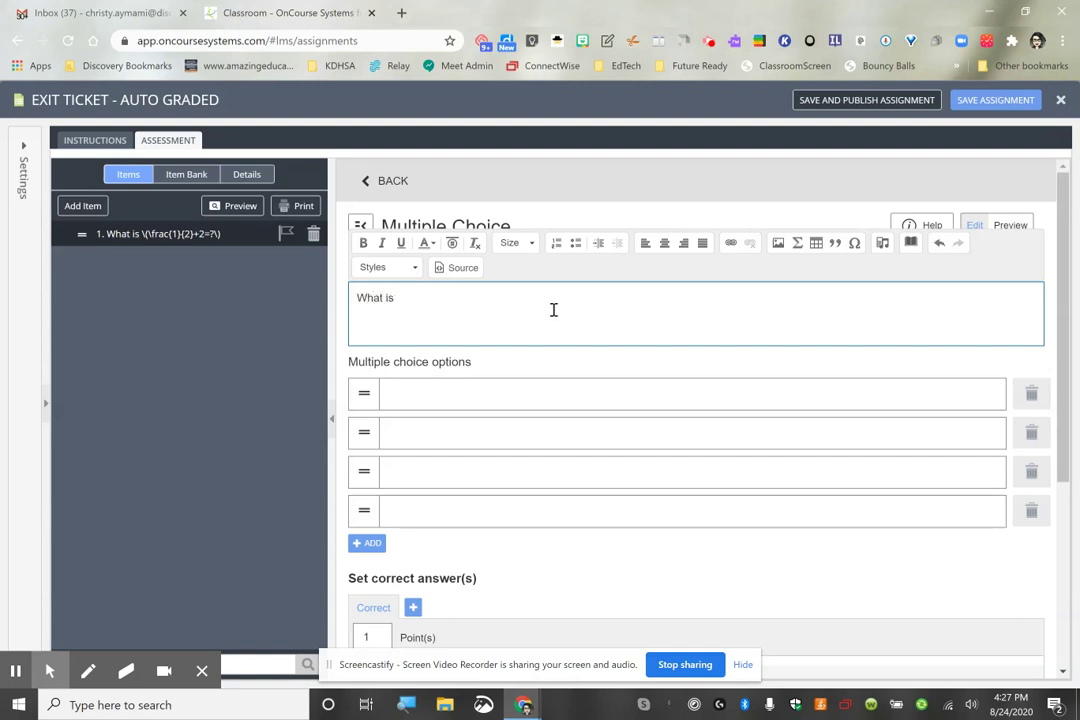
Start a math formula after "What is" with the fraction 3/4
left_click(797, 243)
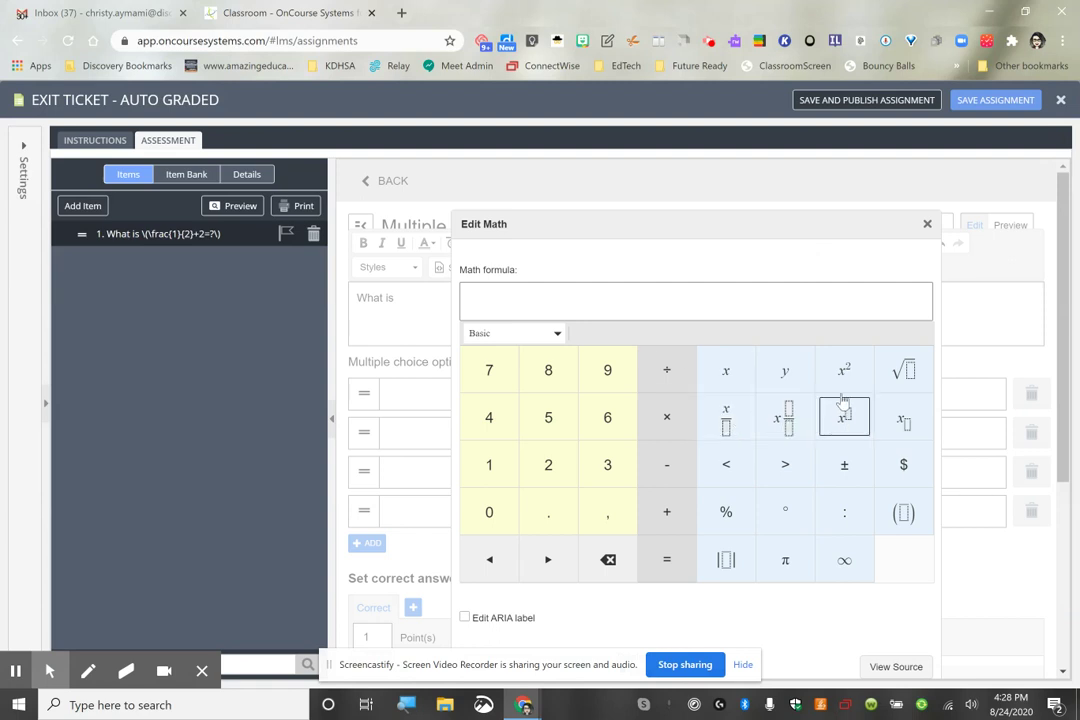
left_click(806, 423)
left_click(610, 472)
left_click(483, 315)
type("4")
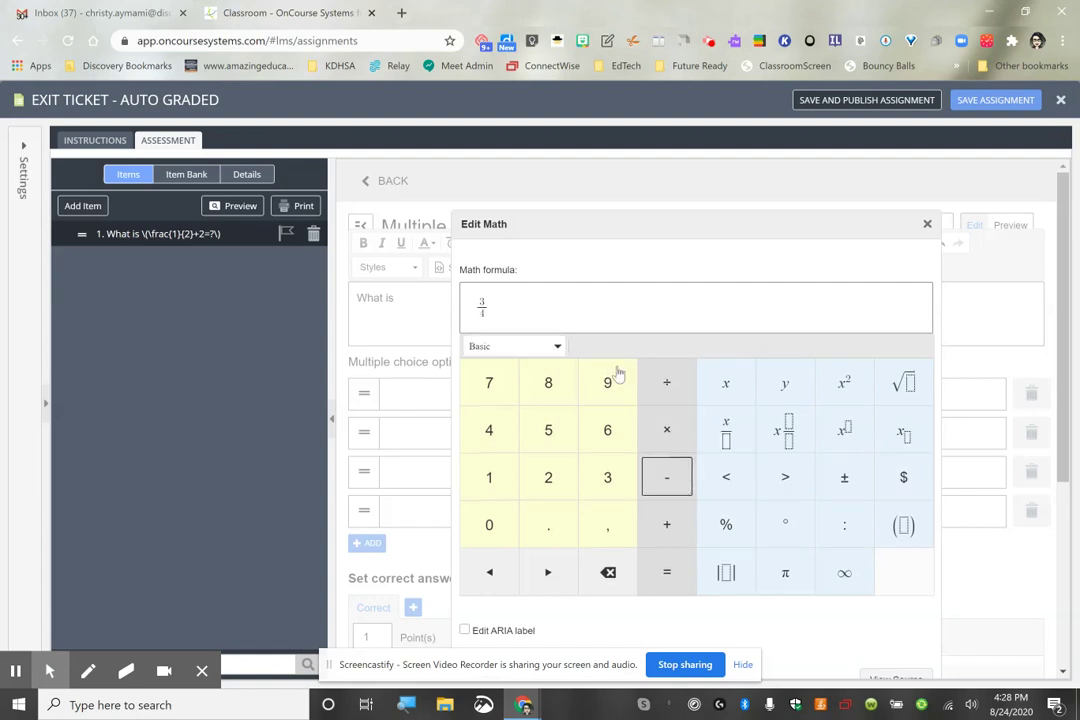
Extend the math formula with minus 1/4 and insert it into the question text
left_click(666, 477)
left_click(783, 434)
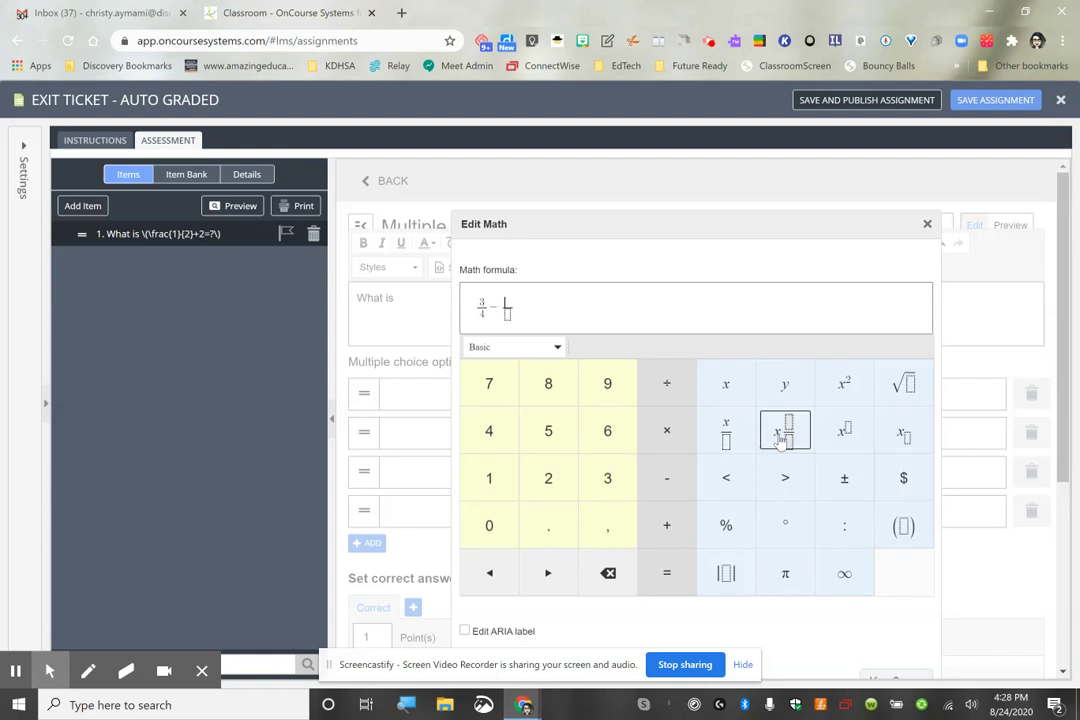
left_click(489, 477)
left_click(506, 446)
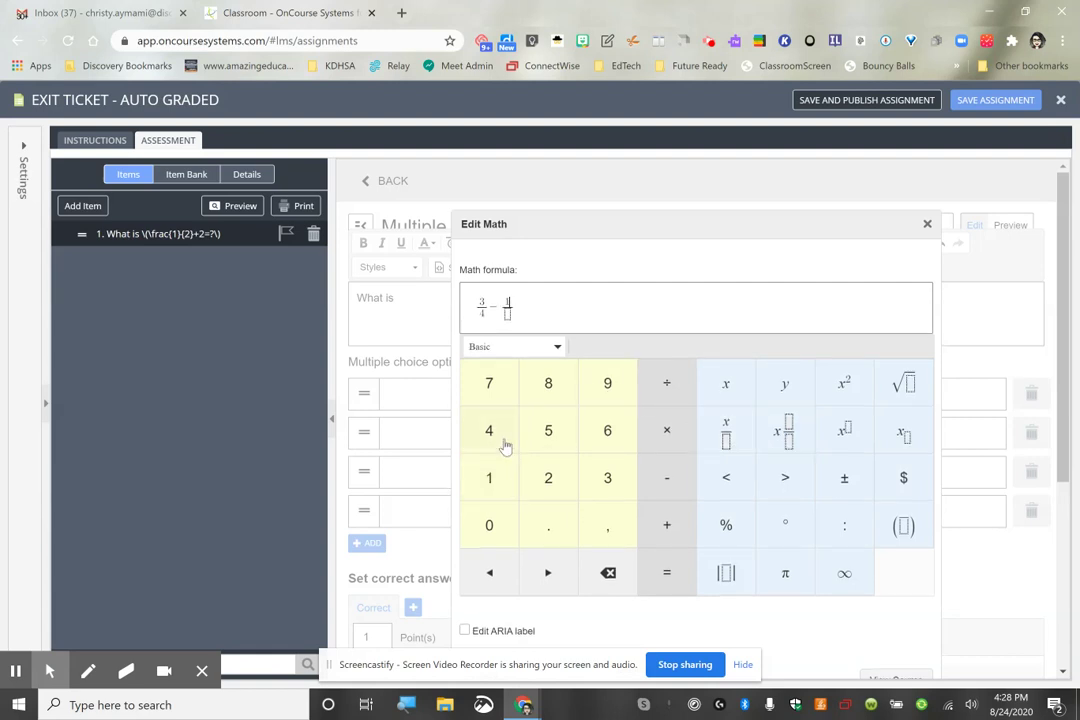
left_click(608, 572)
type("4")
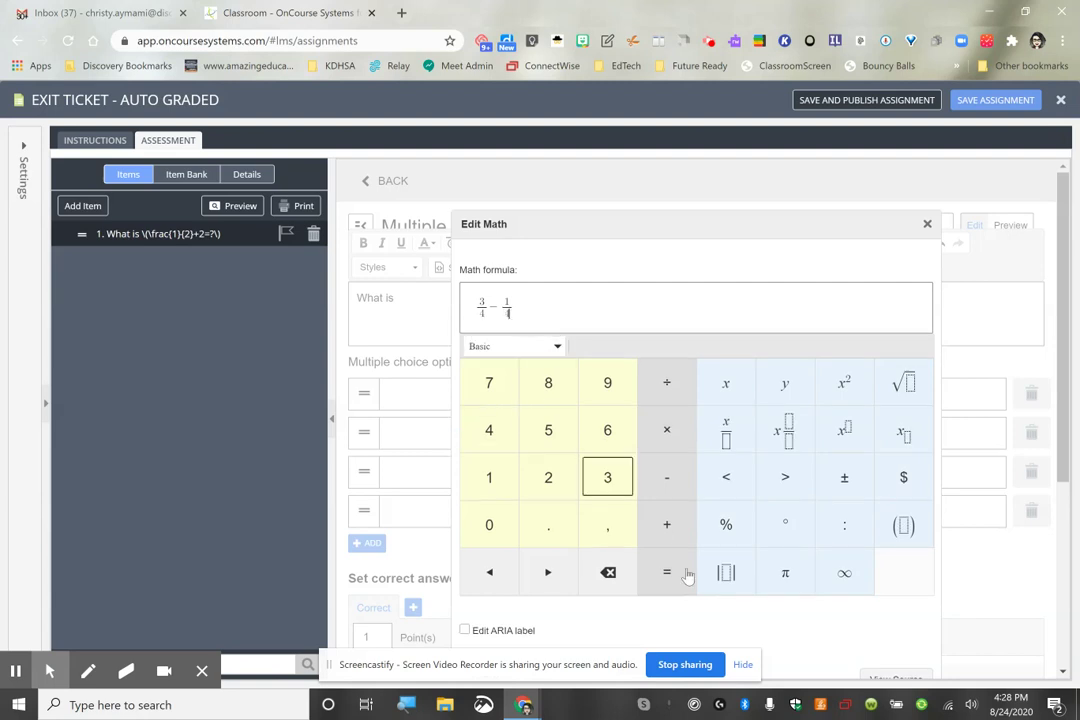
scroll(715, 606, "down", 1)
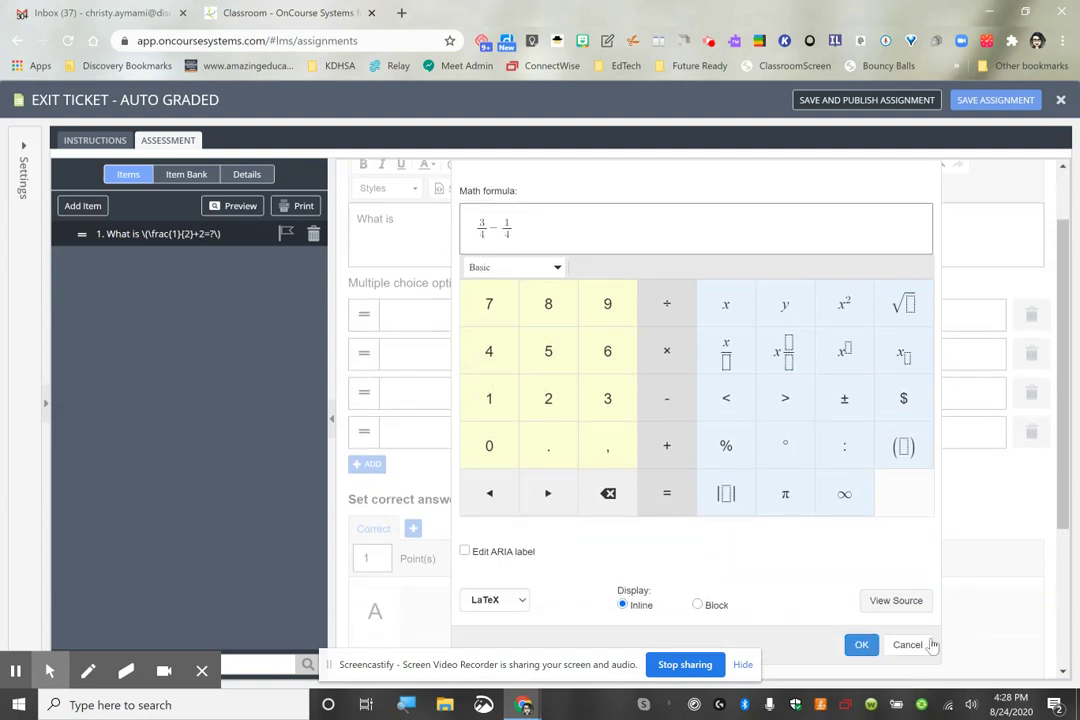
left_click(861, 644)
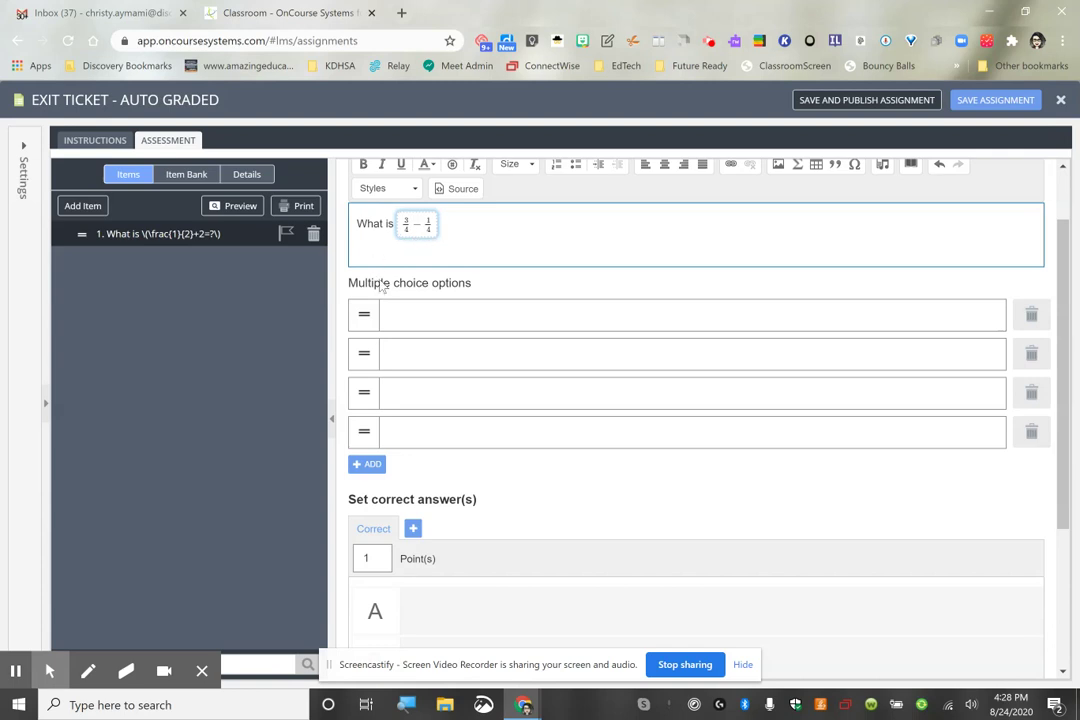
Fill the first multiple choice option with the fraction 3/4 as a math formula
left_click(413, 315)
left_click(797, 263)
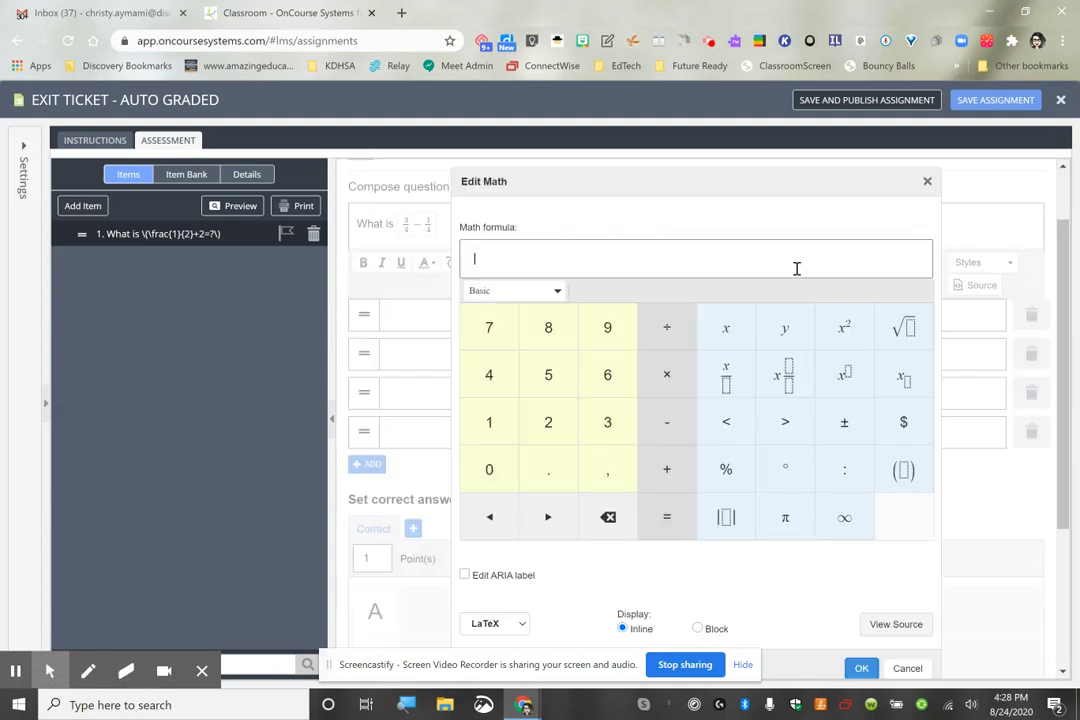
left_click(785, 376)
type("3")
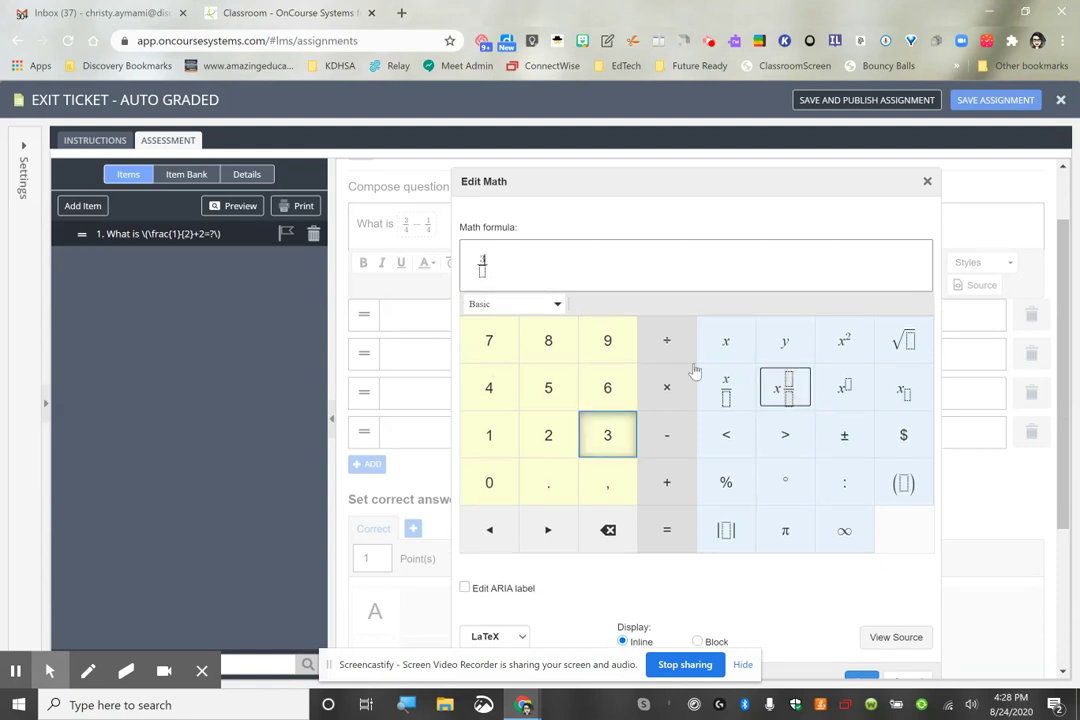
left_click(484, 276)
type("4")
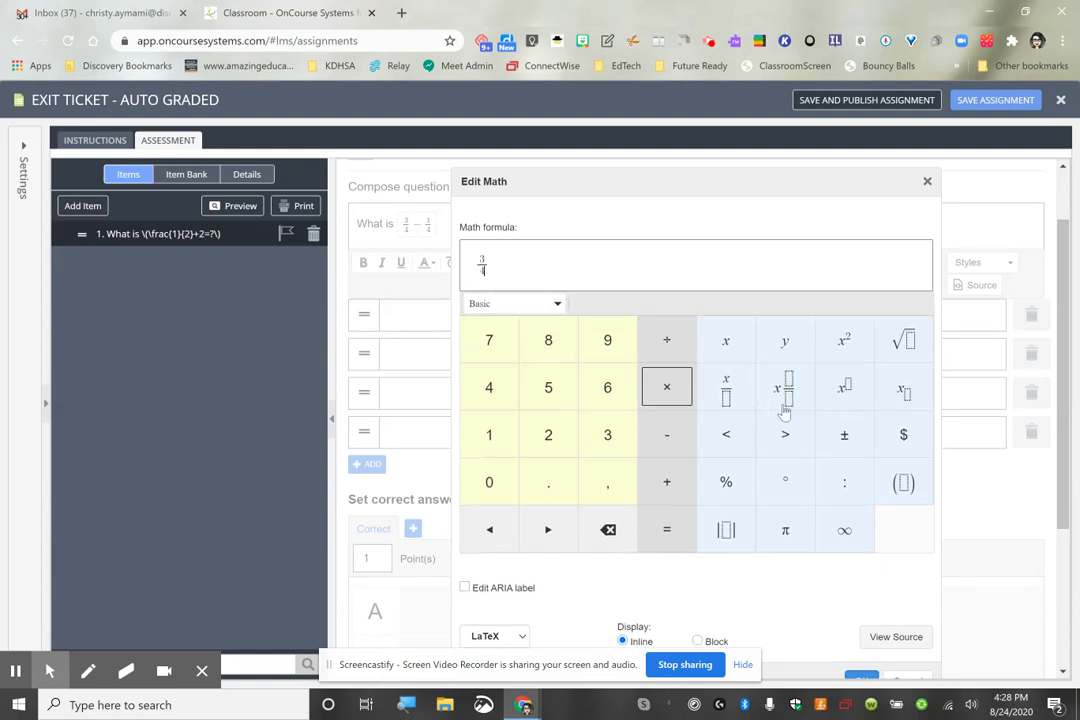
scroll(830, 640, "down", 1)
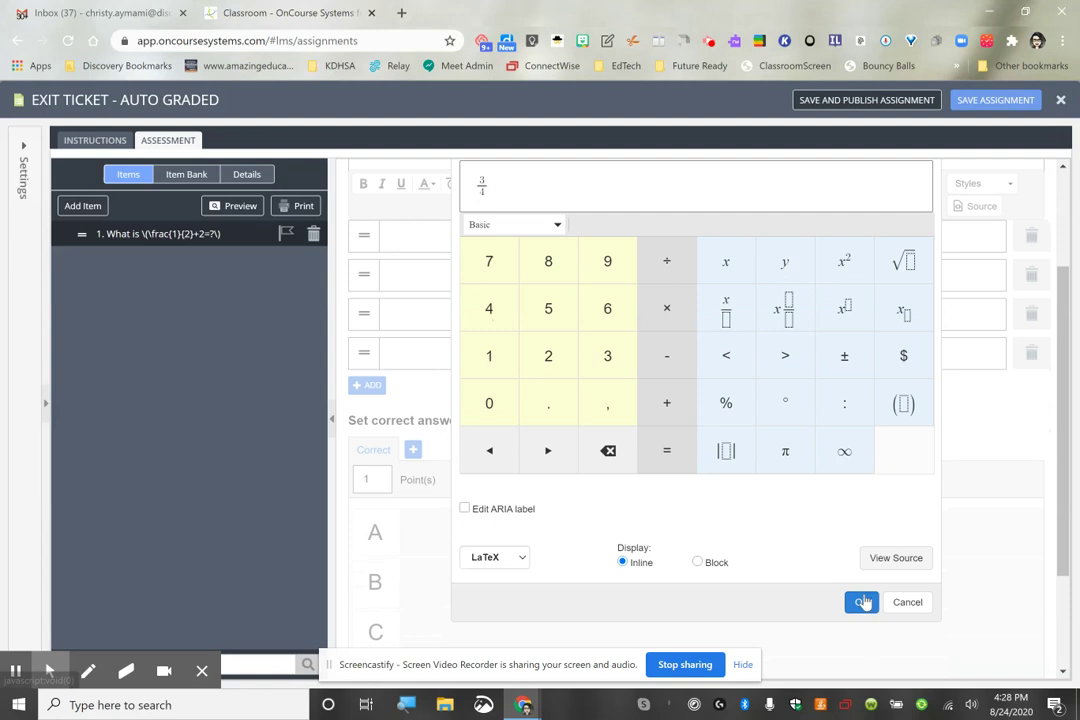
left_click(861, 601)
Fill the second multiple choice option with the fraction 1/4 as a math formula
scroll(441, 289, "up", 1)
scroll(441, 289, "up", 2)
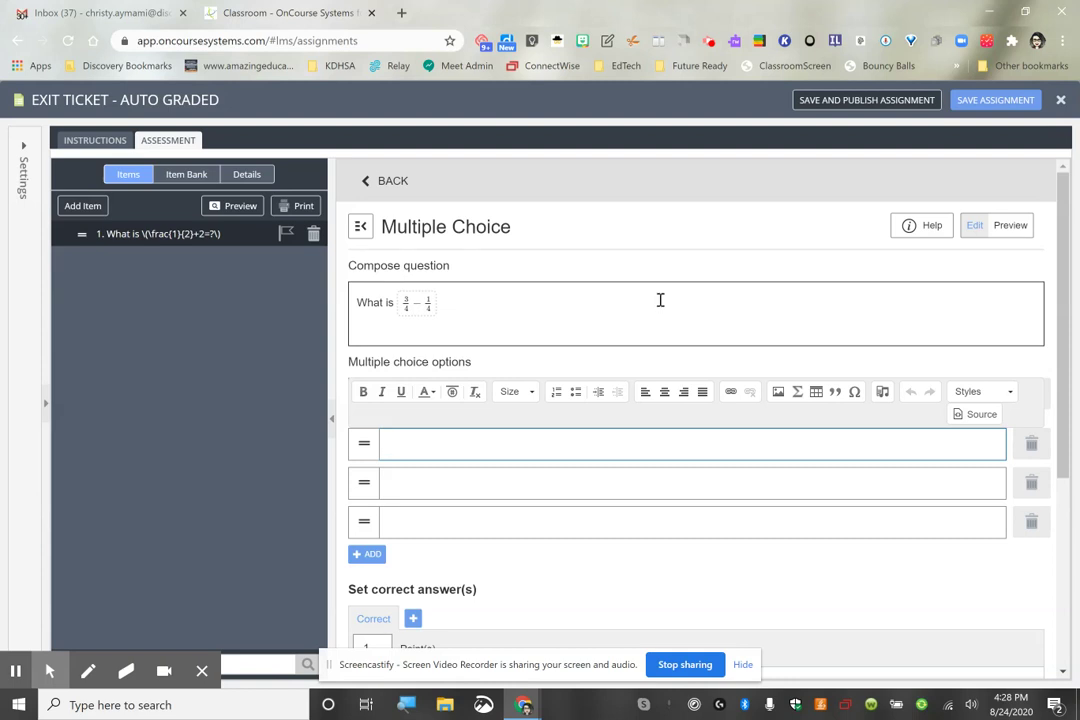
left_click(799, 394)
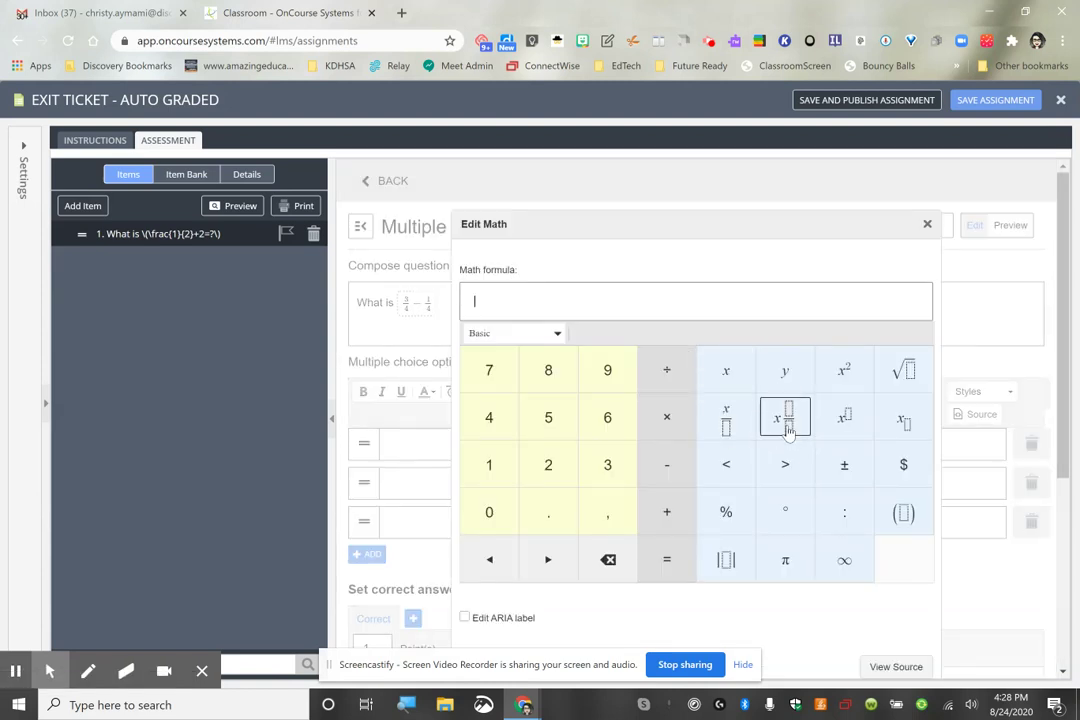
left_click(788, 418)
type("1")
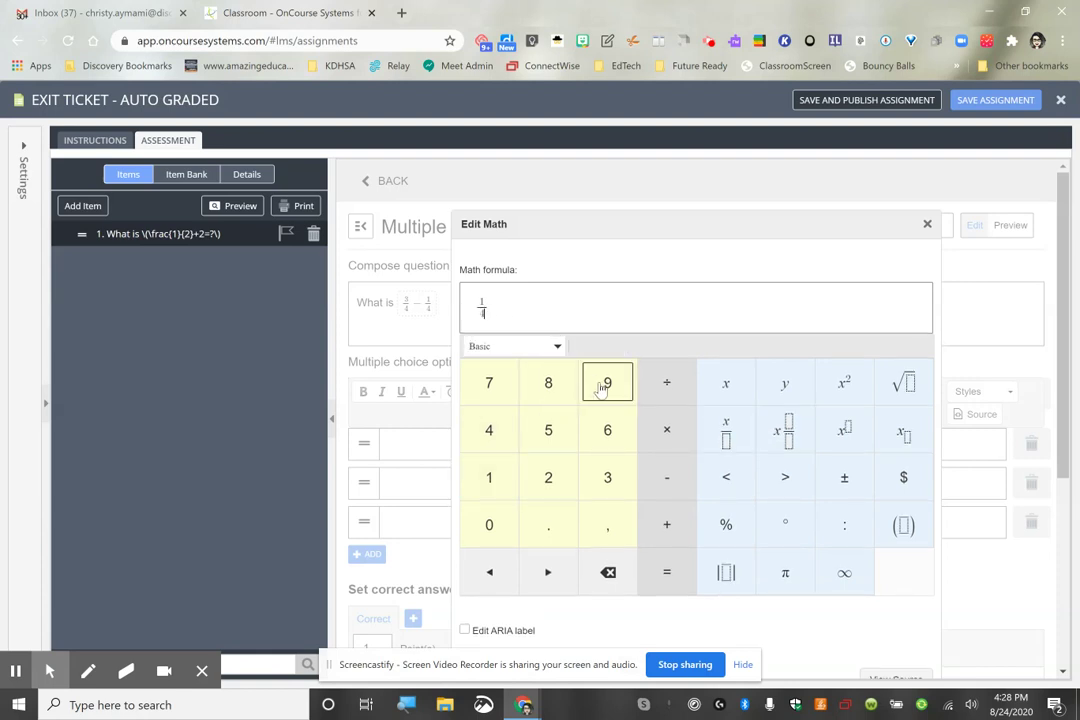
scroll(718, 518, "down", 3)
left_click(862, 566)
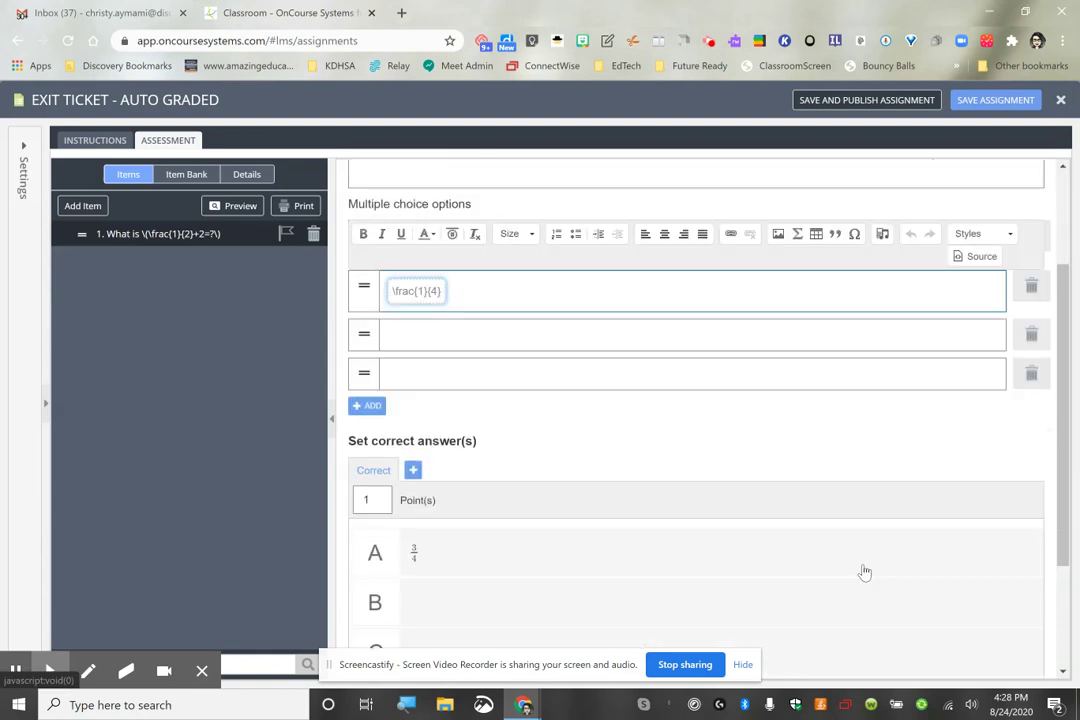
Fill the third multiple choice option with the fraction 1/2 as a math formula
left_click(464, 341)
scroll(510, 339, "up", 2)
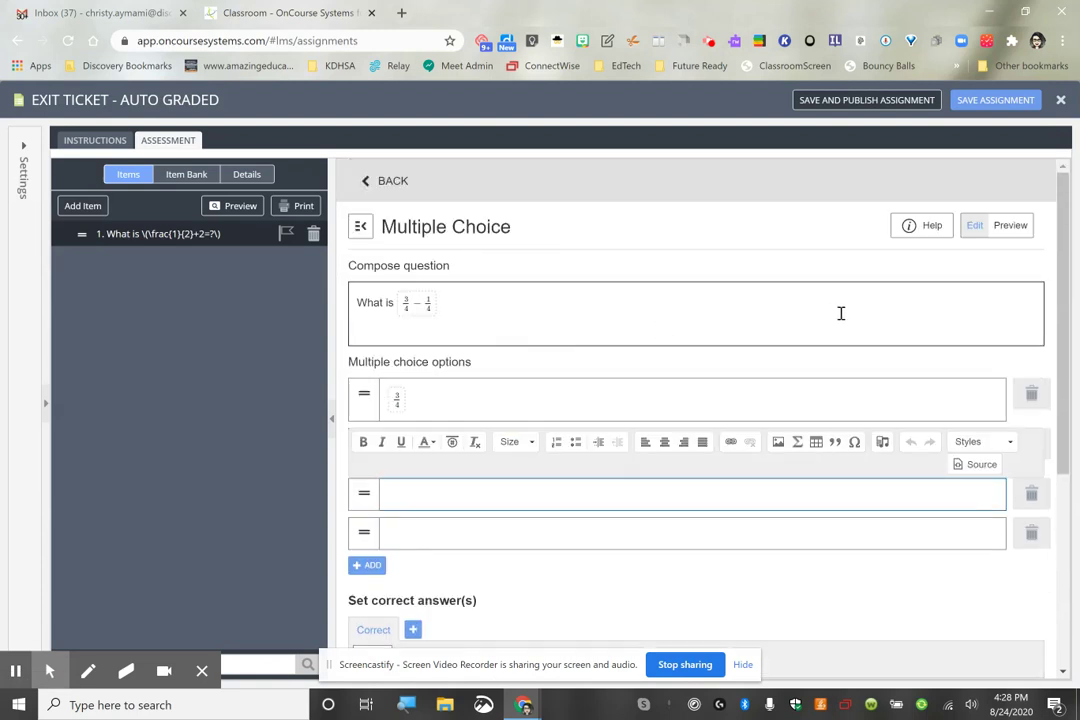
left_click(799, 446)
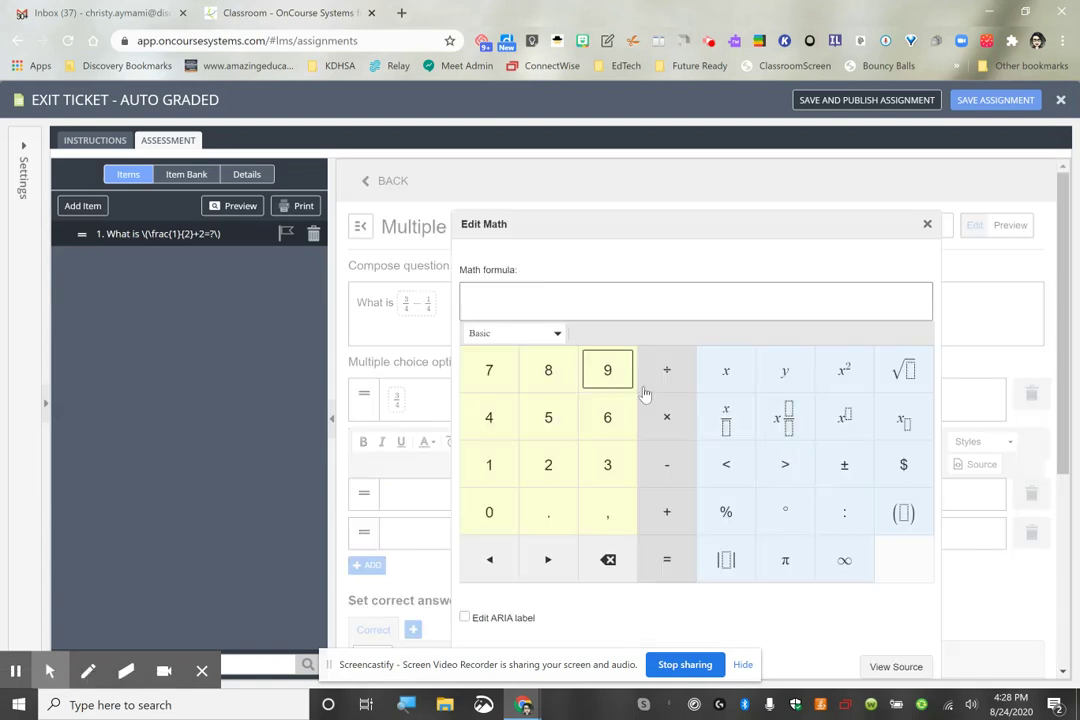
left_click(788, 424)
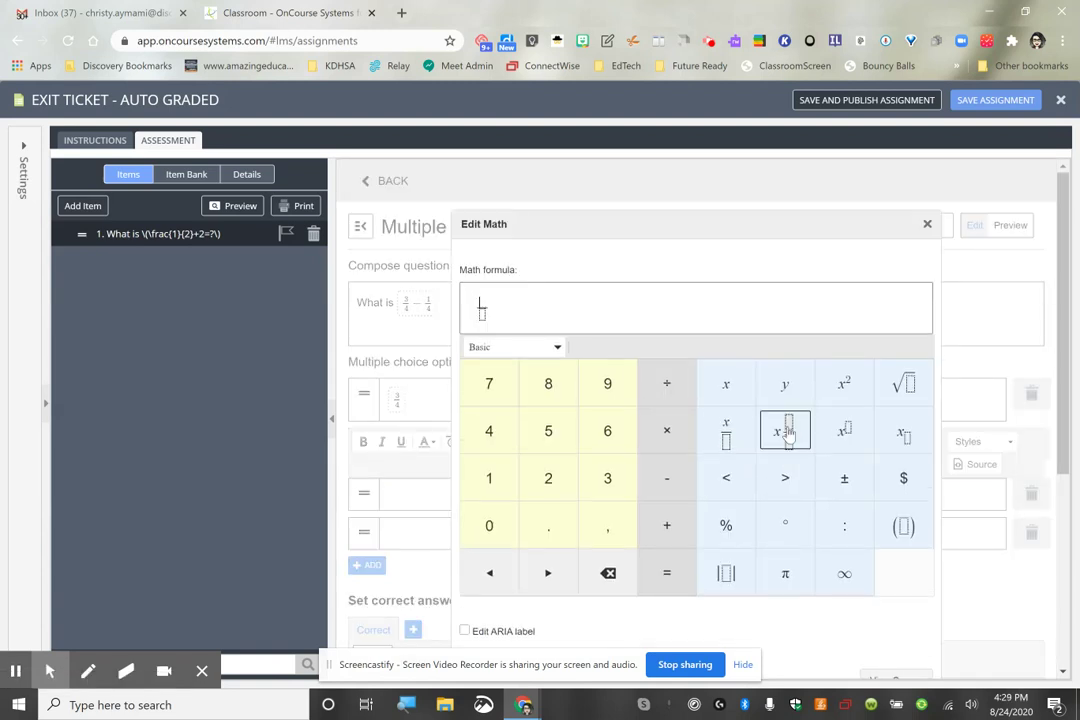
left_click(484, 306)
type("1/2")
scroll(675, 429, "down", 3)
left_click(858, 566)
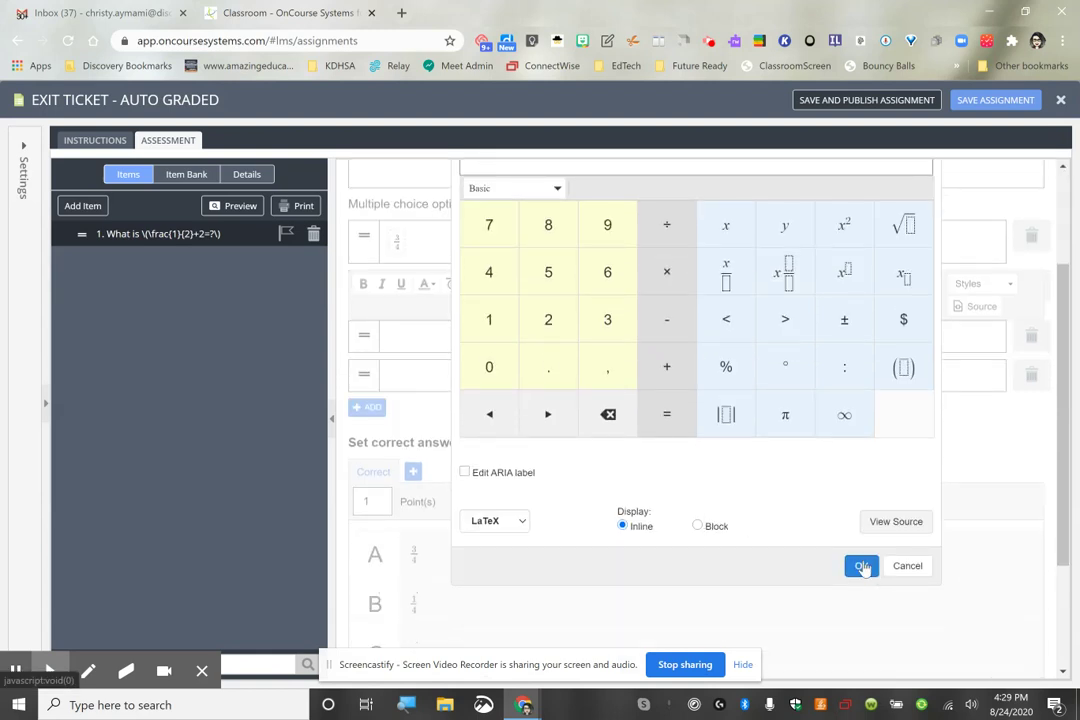
Fill the fourth multiple choice option with the fraction 2/4 as a math formula
left_click(476, 385)
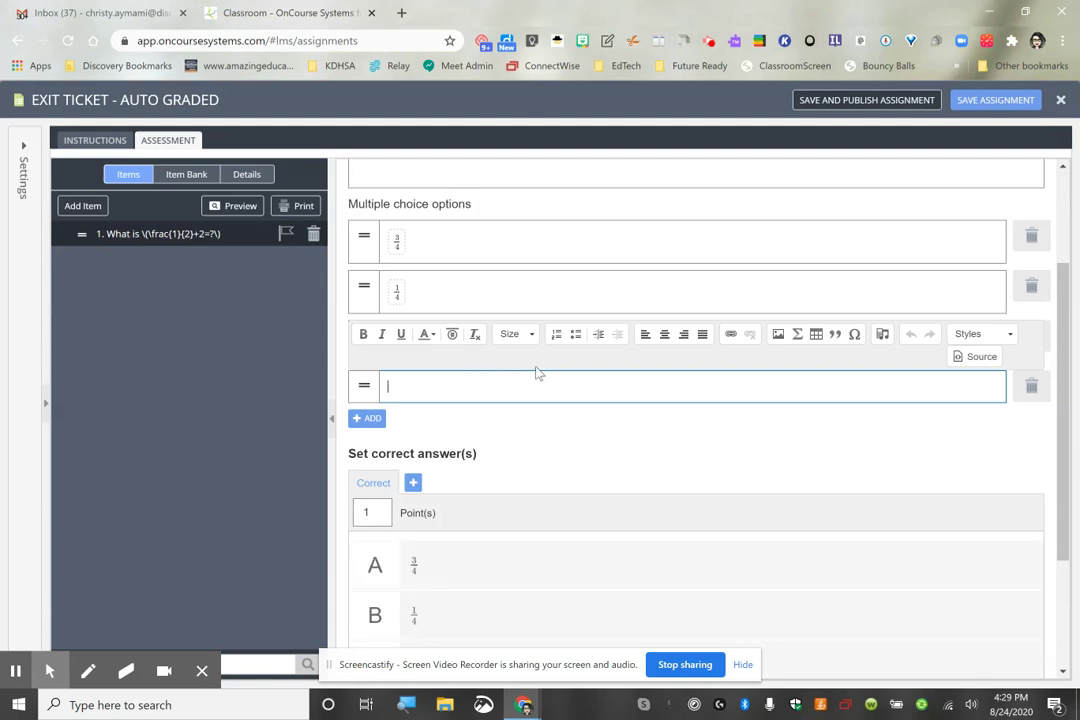
left_click(796, 336)
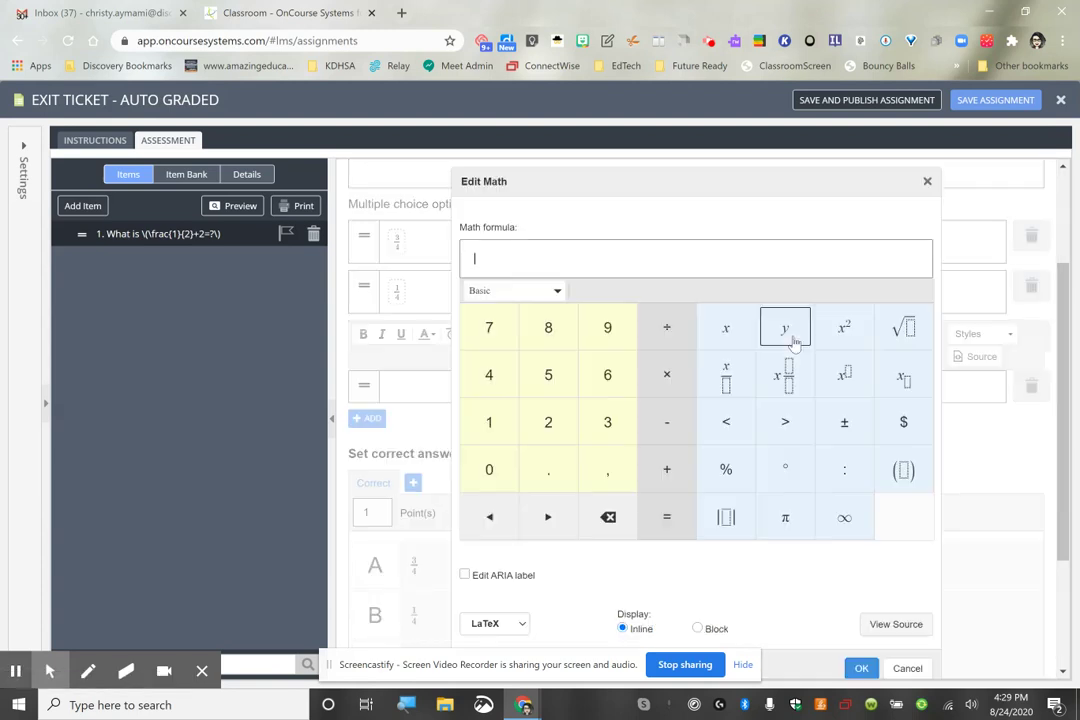
left_click(783, 388)
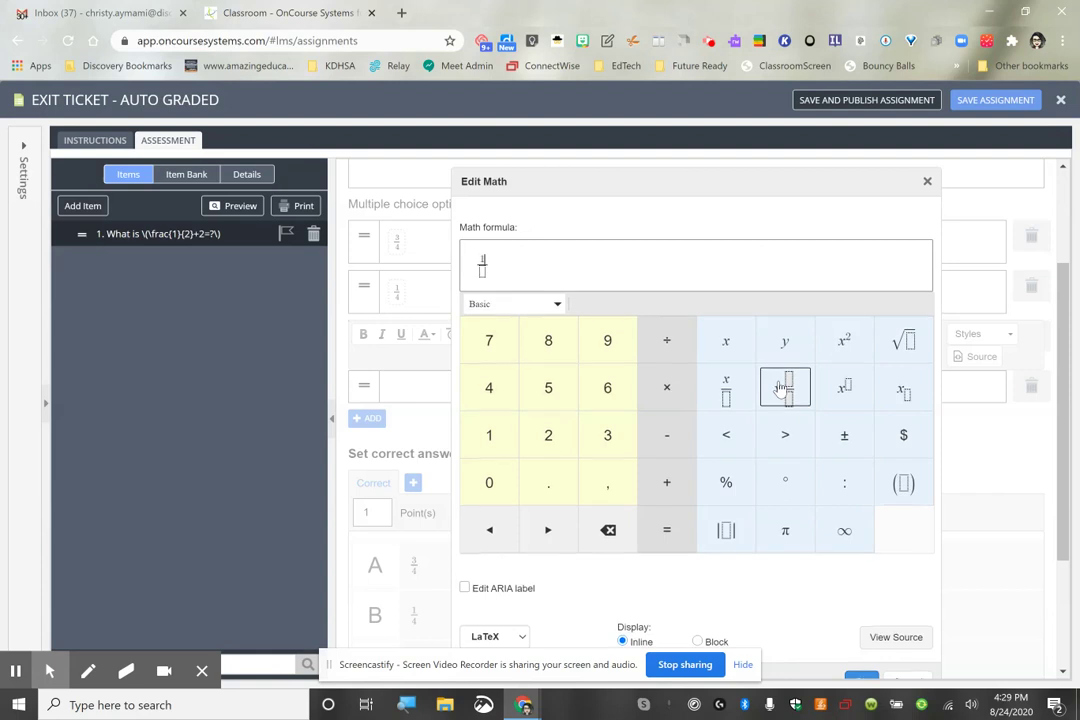
type("1")
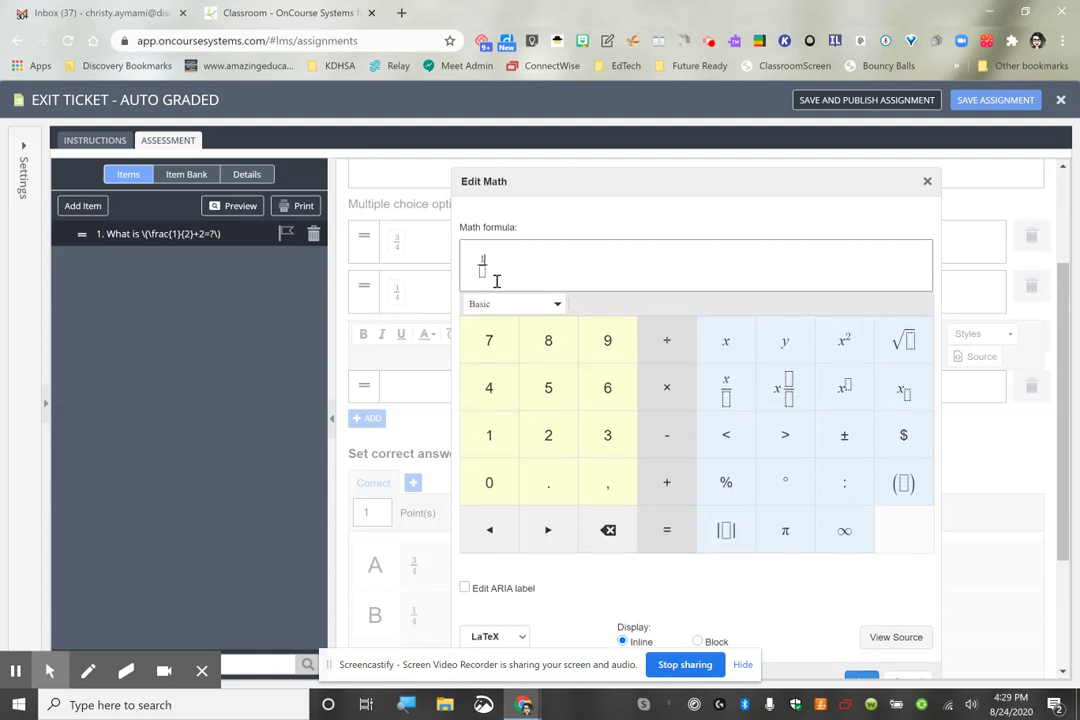
key("BackSpace")
type("2/")
key("Down")
type("4")
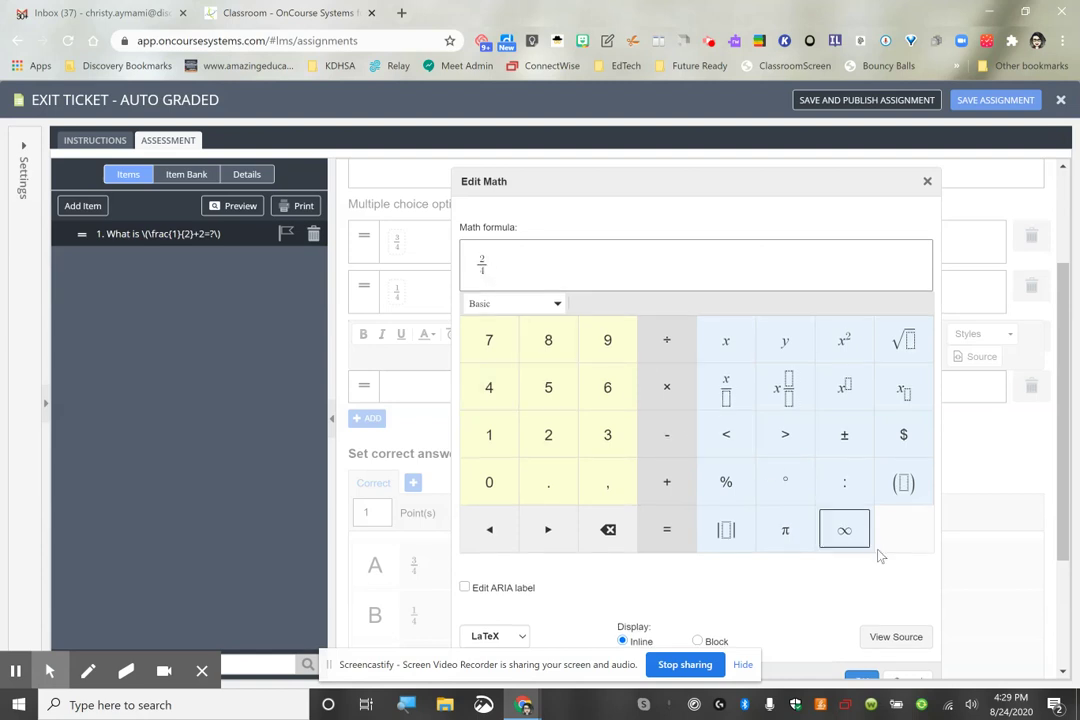
left_click(855, 678)
Append "? (be sure to simplify)" to the 3/4 − 1/4 formula in the question text
scroll(830, 620, "up", 3)
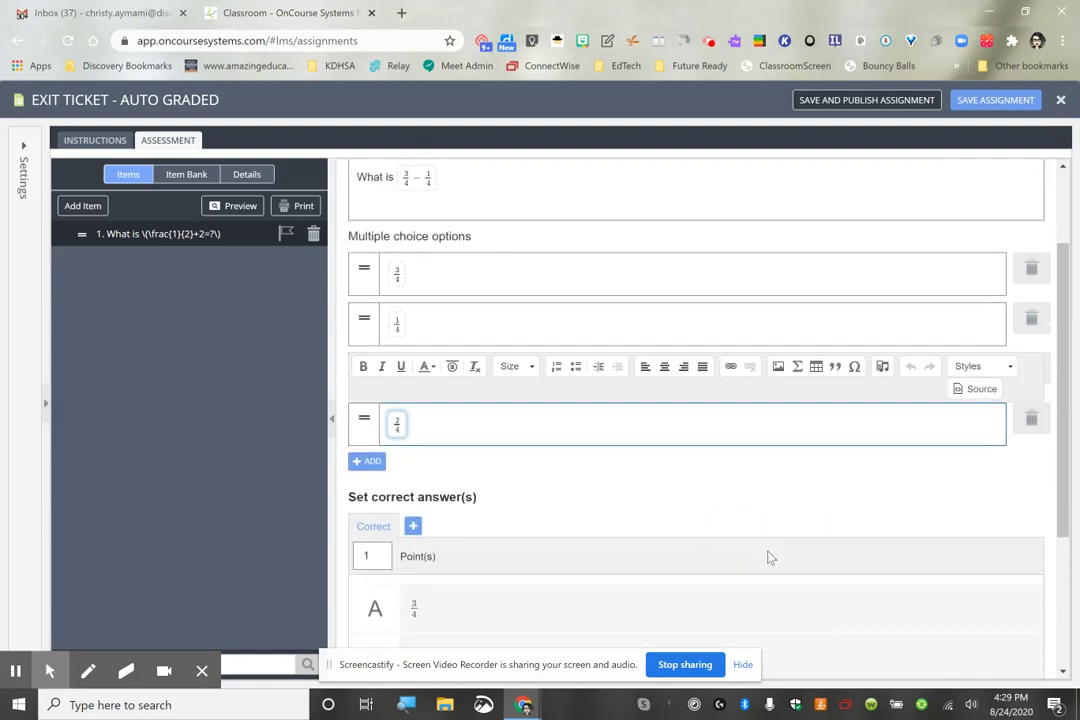
left_click(506, 327)
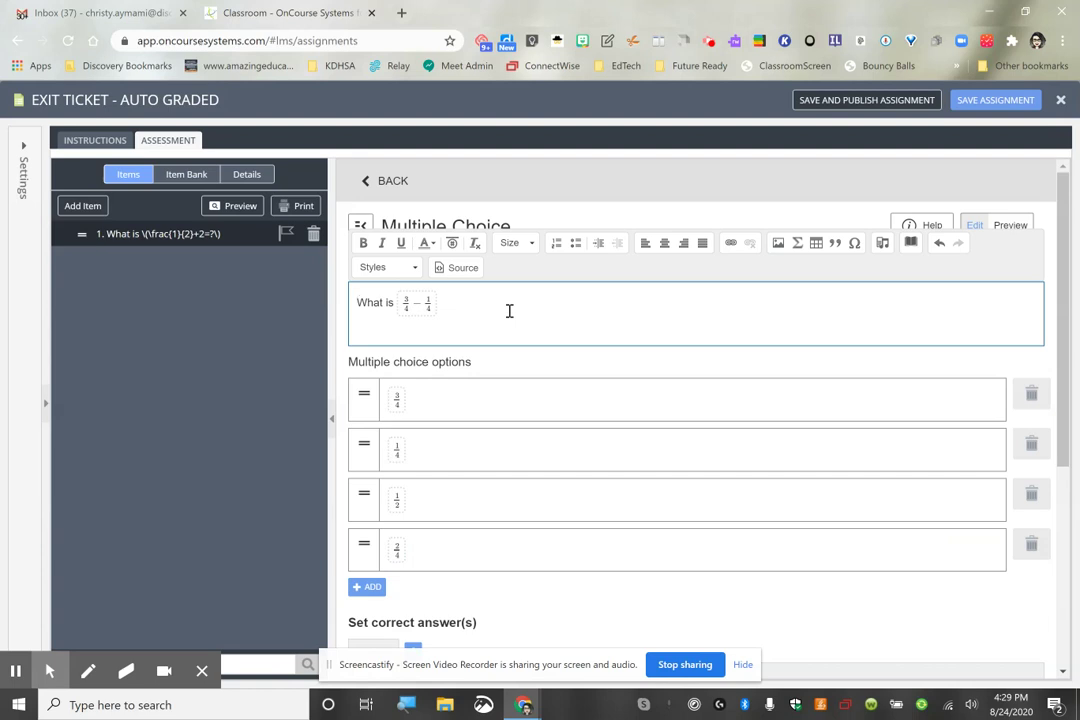
left_click(427, 304)
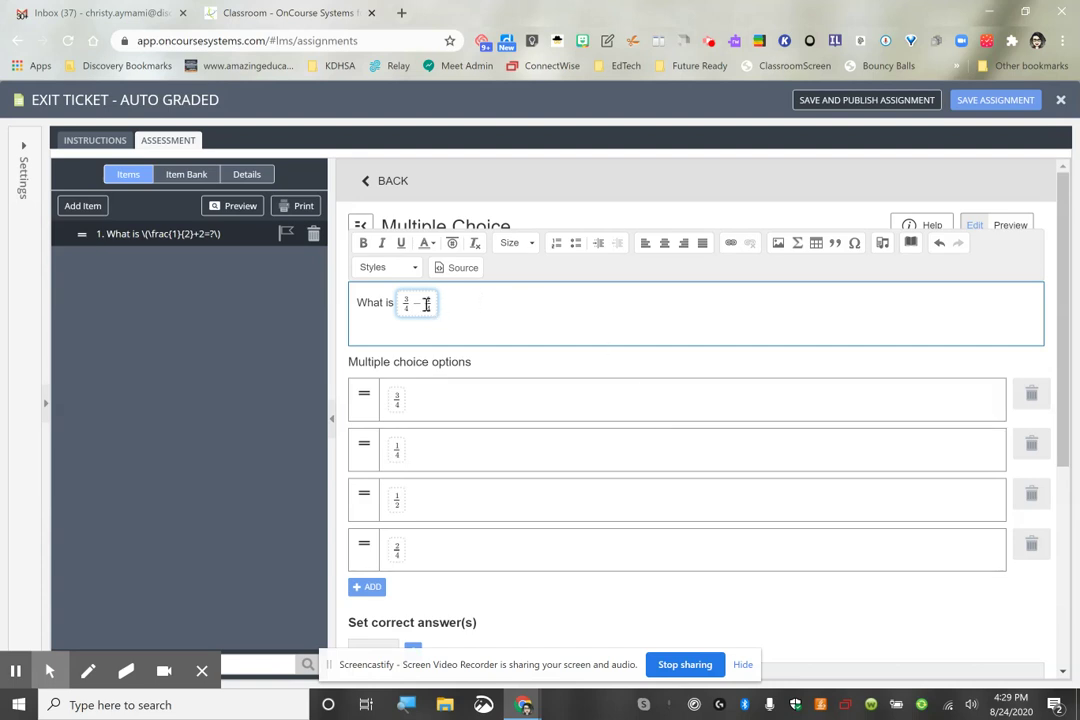
left_click(507, 336)
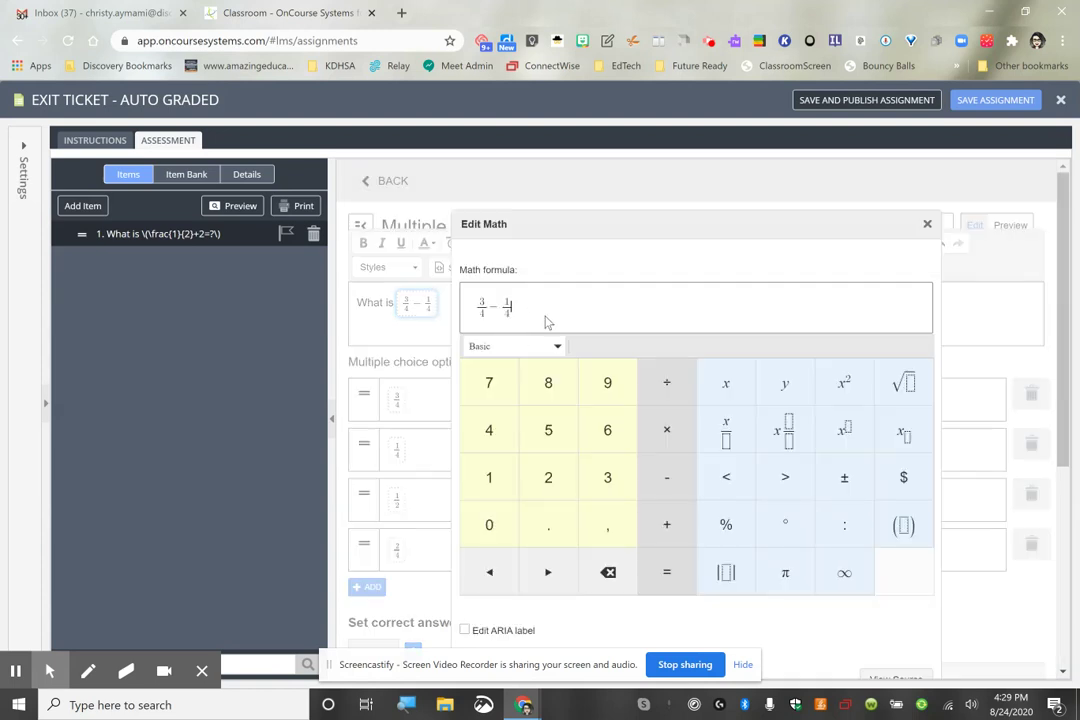
type("? (be sure to simplify")
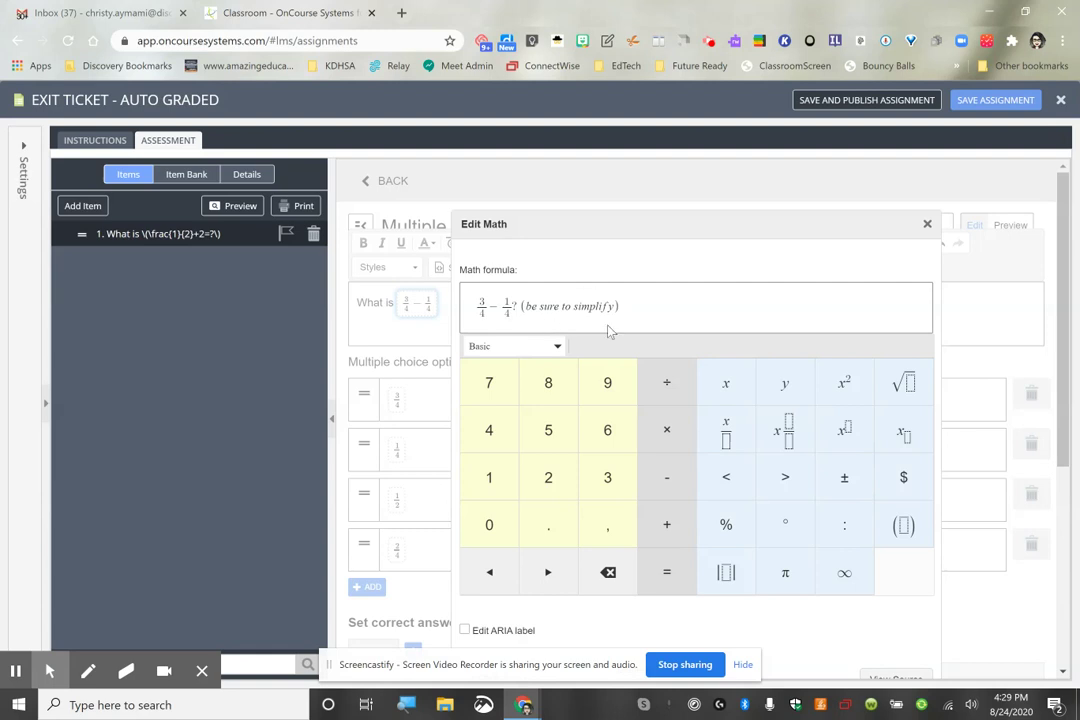
scroll(610, 330, "down", 2)
left_click(859, 565)
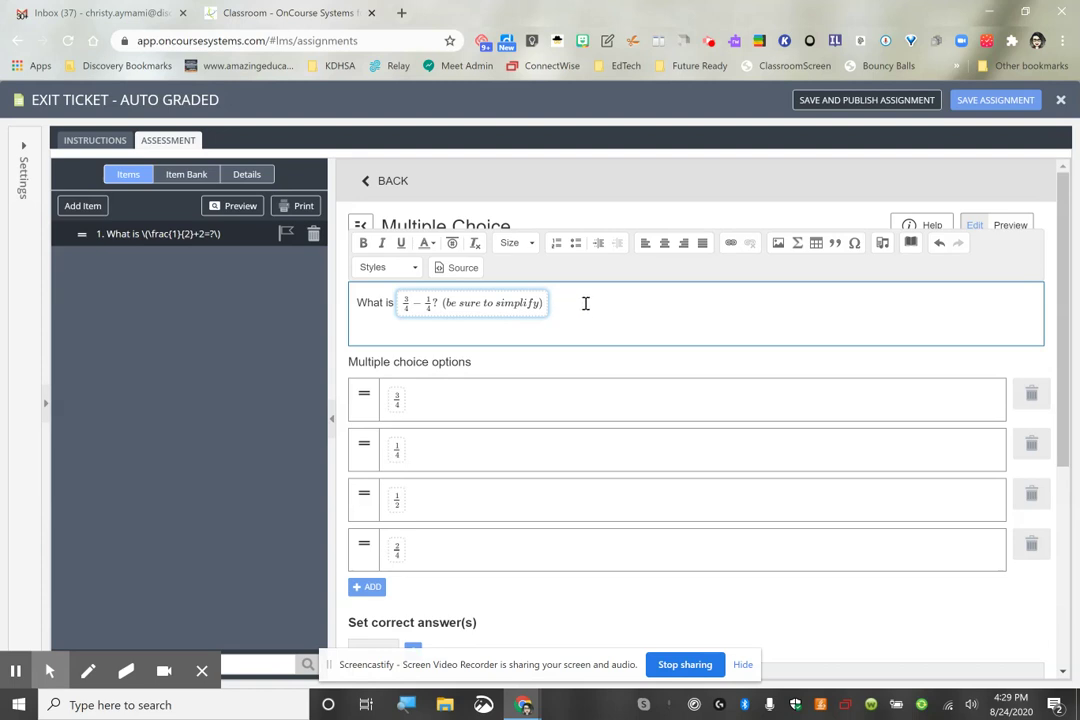
left_click(350, 324)
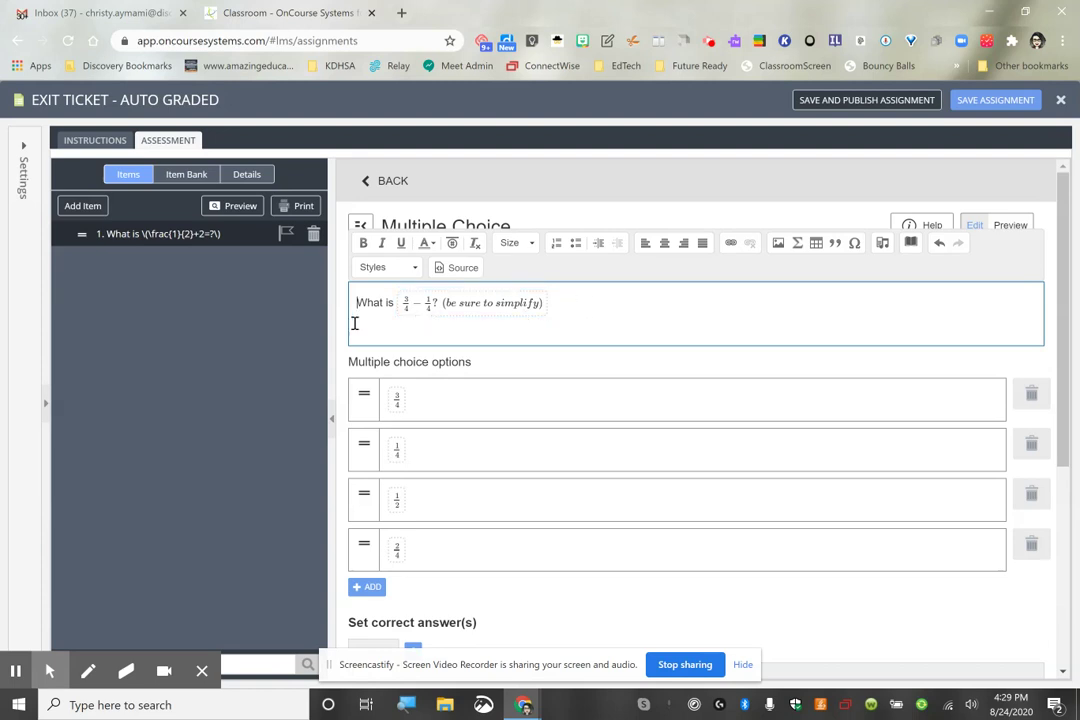
left_click(401, 303)
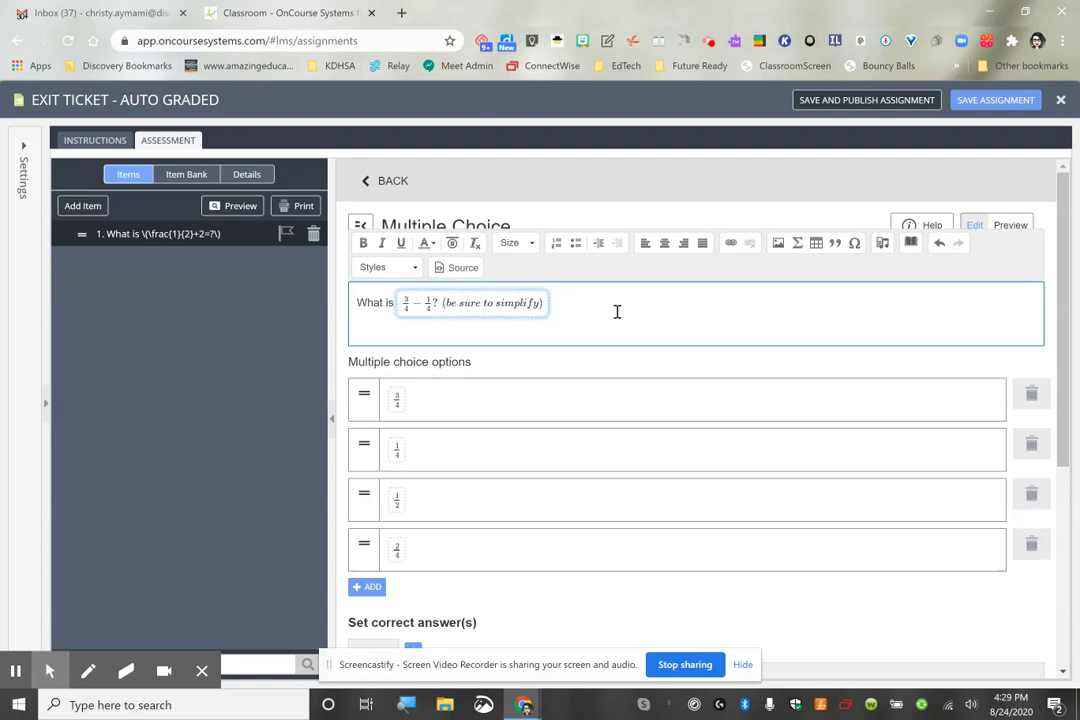
Set option C, the fraction 1/2, as the correct answer for the 3/4 − 1/4 question
left_click(393, 301)
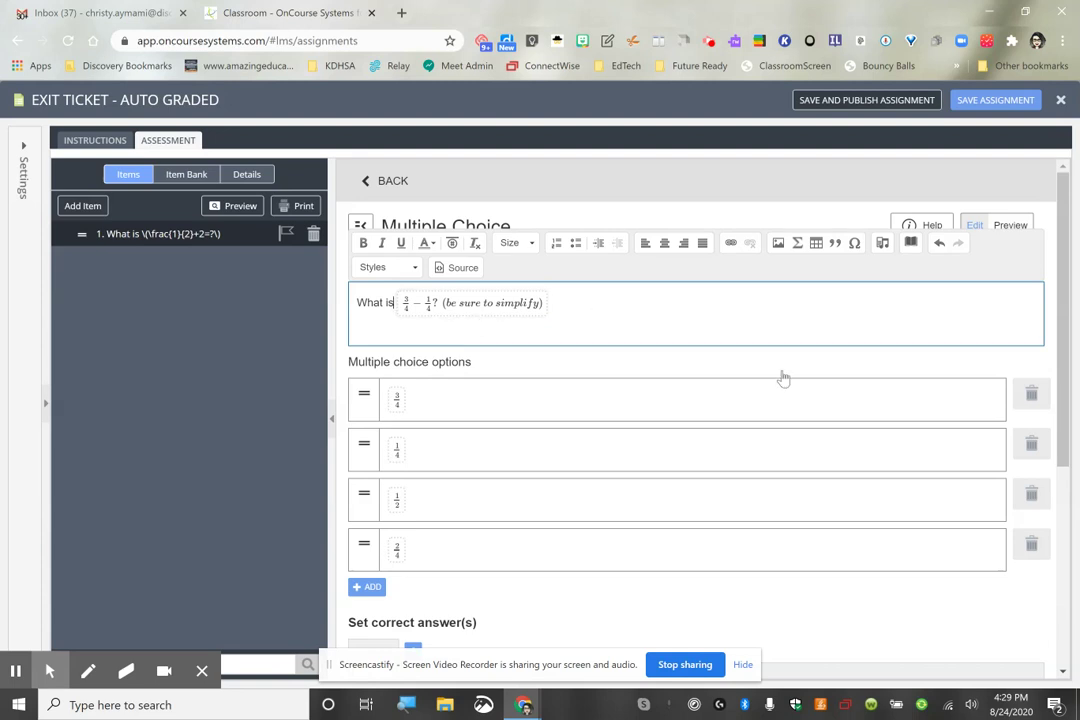
scroll(690, 380, "down", 3)
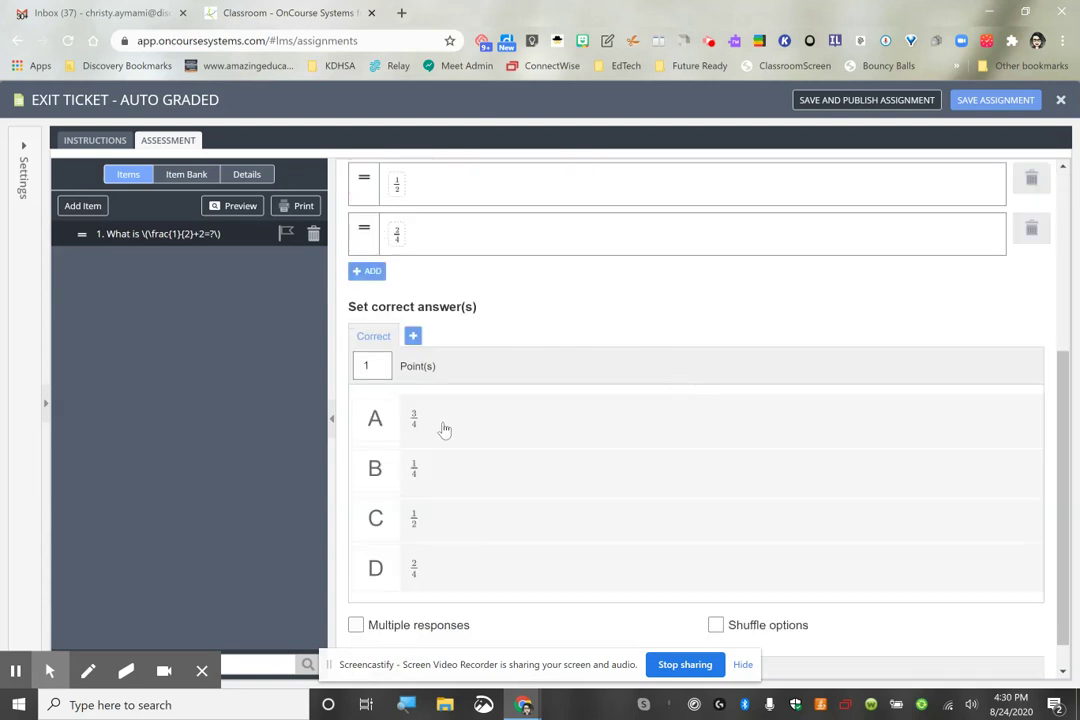
left_click(516, 522)
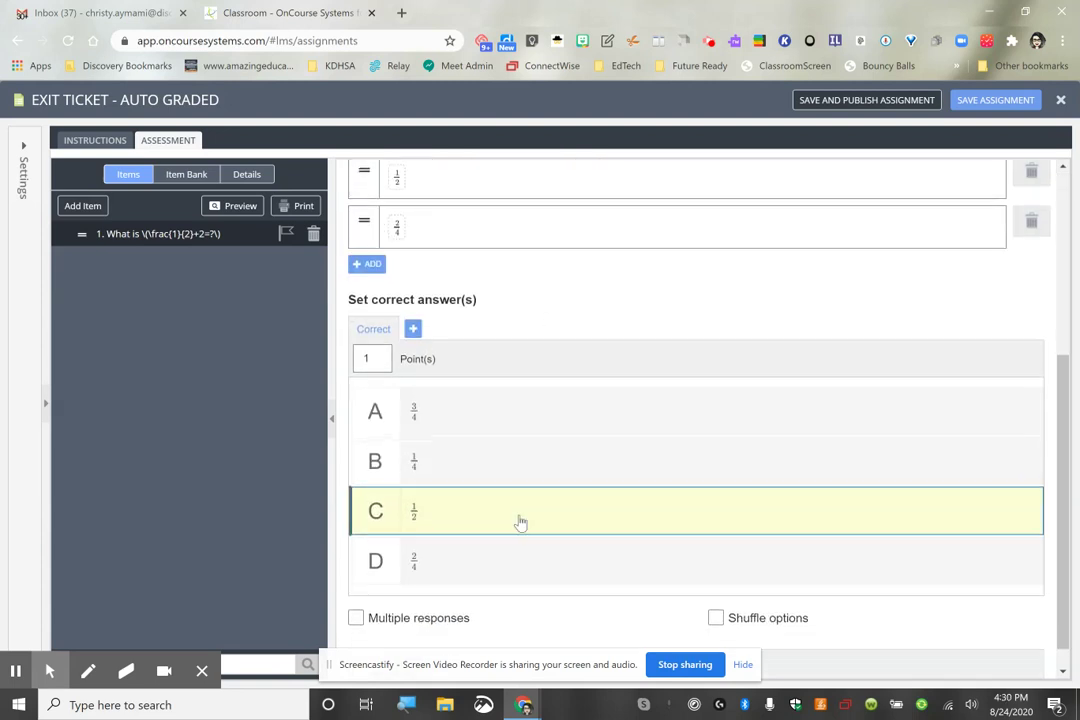
Save the exit ticket assignment with the new question and publish it
scroll(1029, 193, "up", 3)
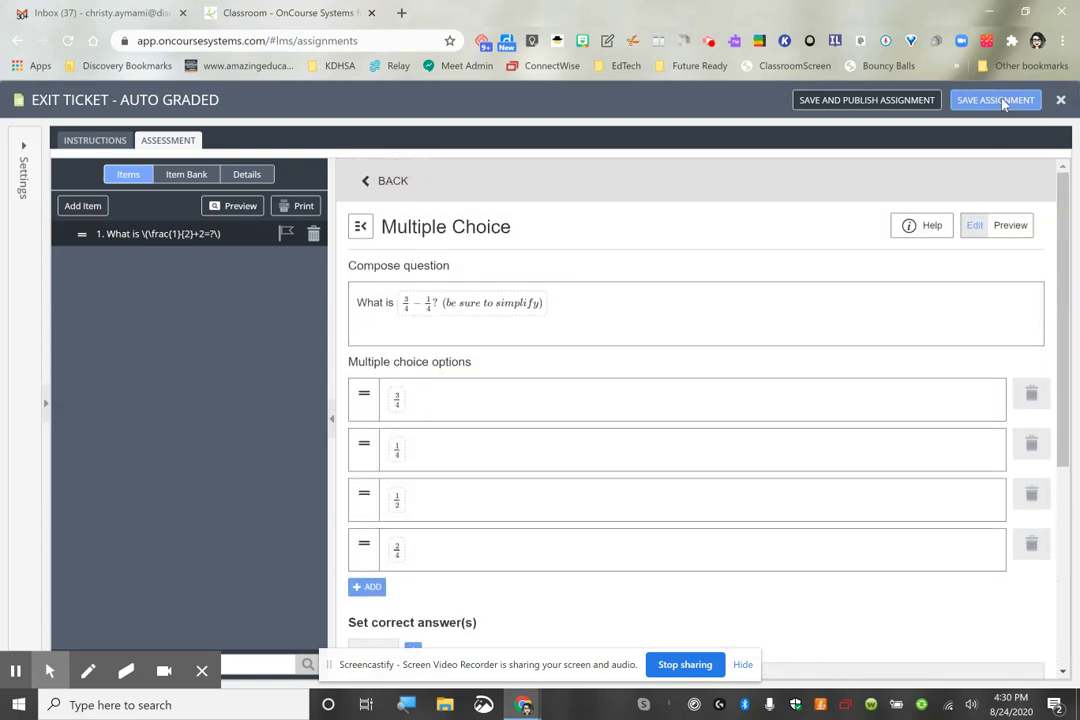
left_click(1003, 102)
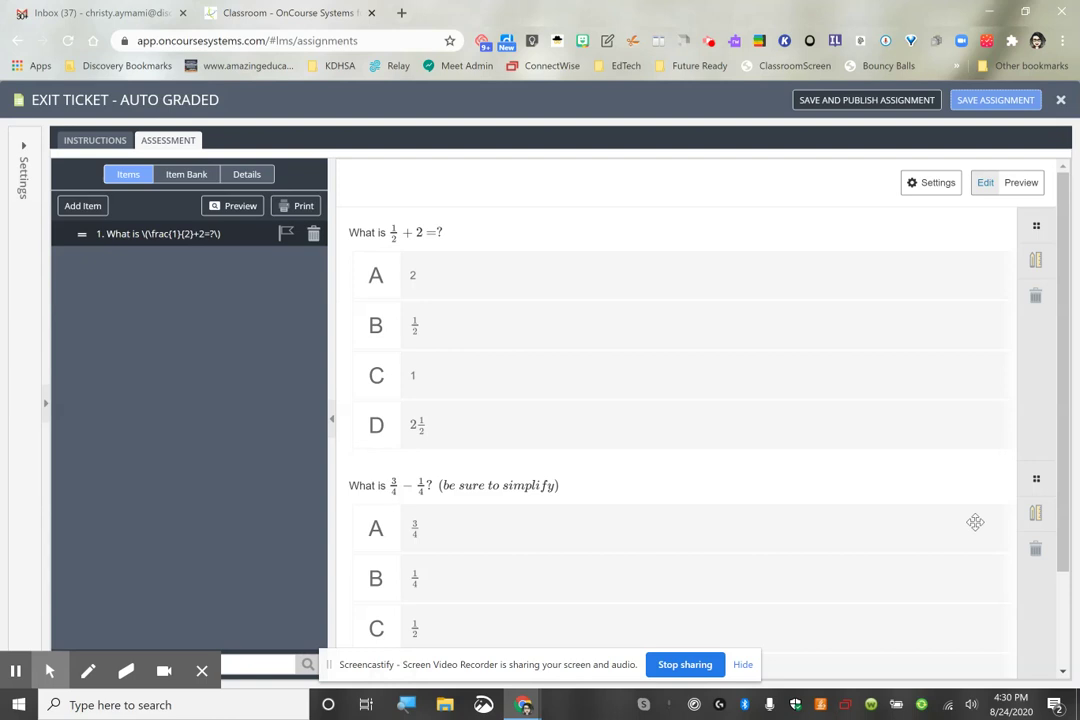
left_click(922, 104)
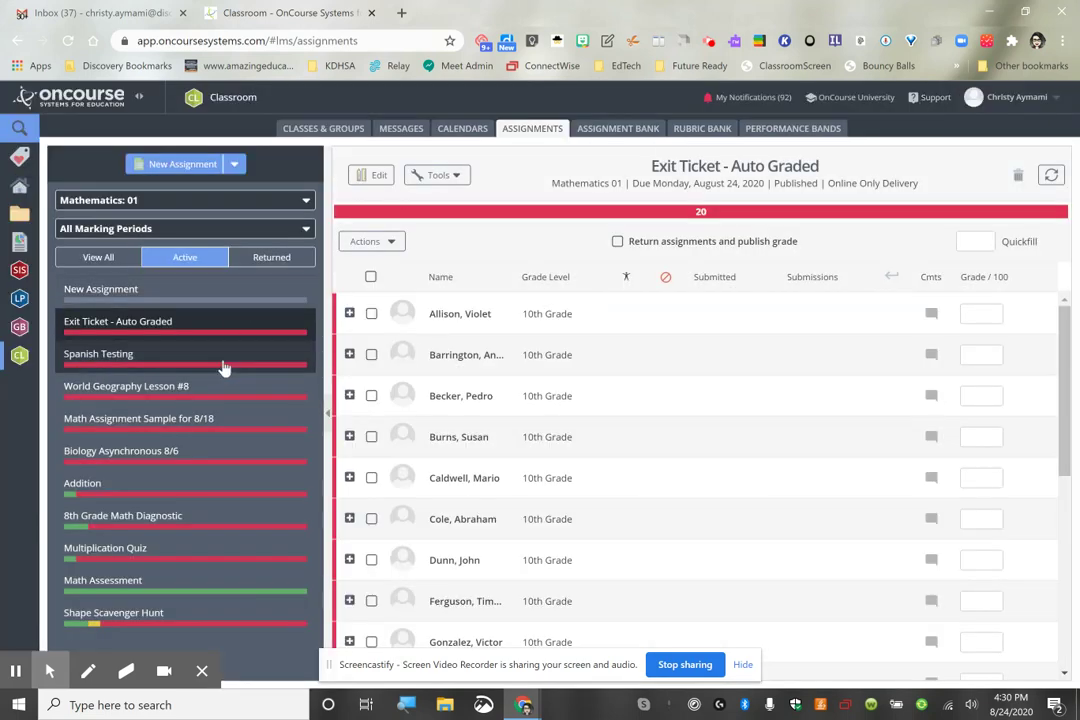
Open the student portal view of the student listed under A in Discovery Schools through OnCourse Connect
mouse_move(19, 326)
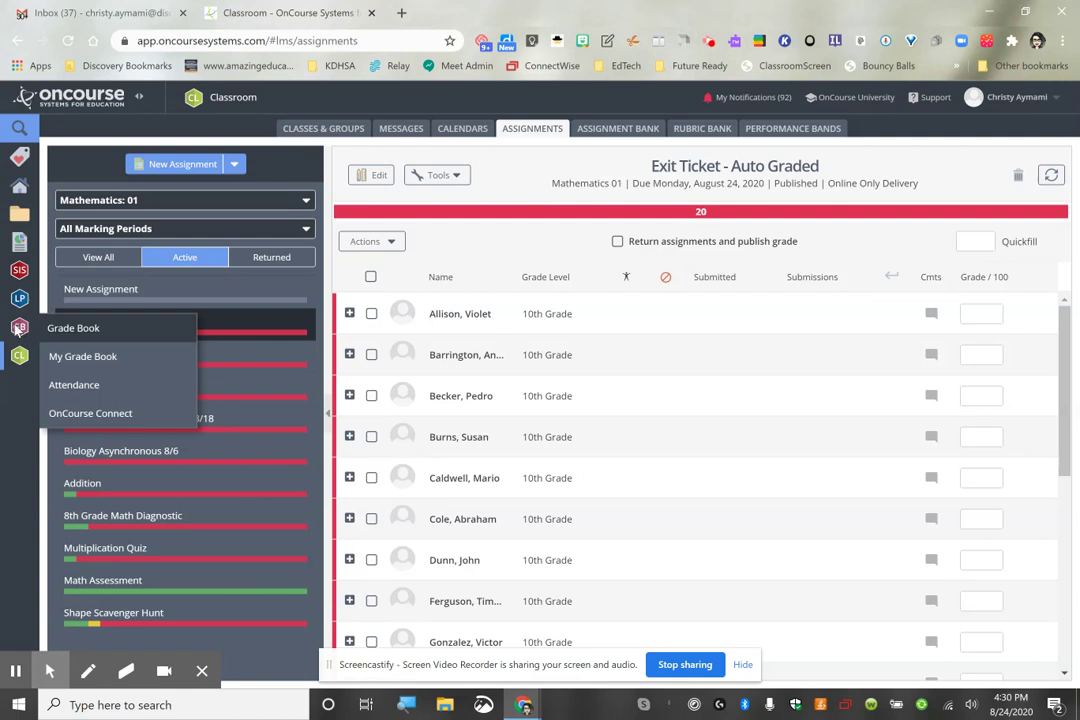
left_click(90, 413)
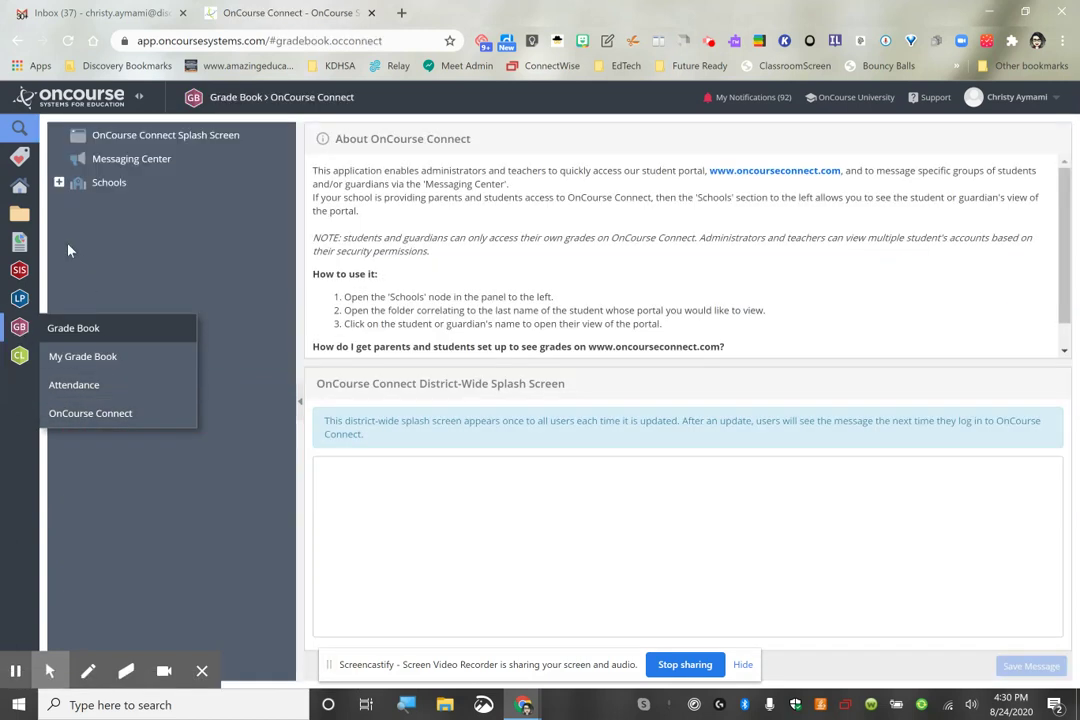
left_click(59, 182)
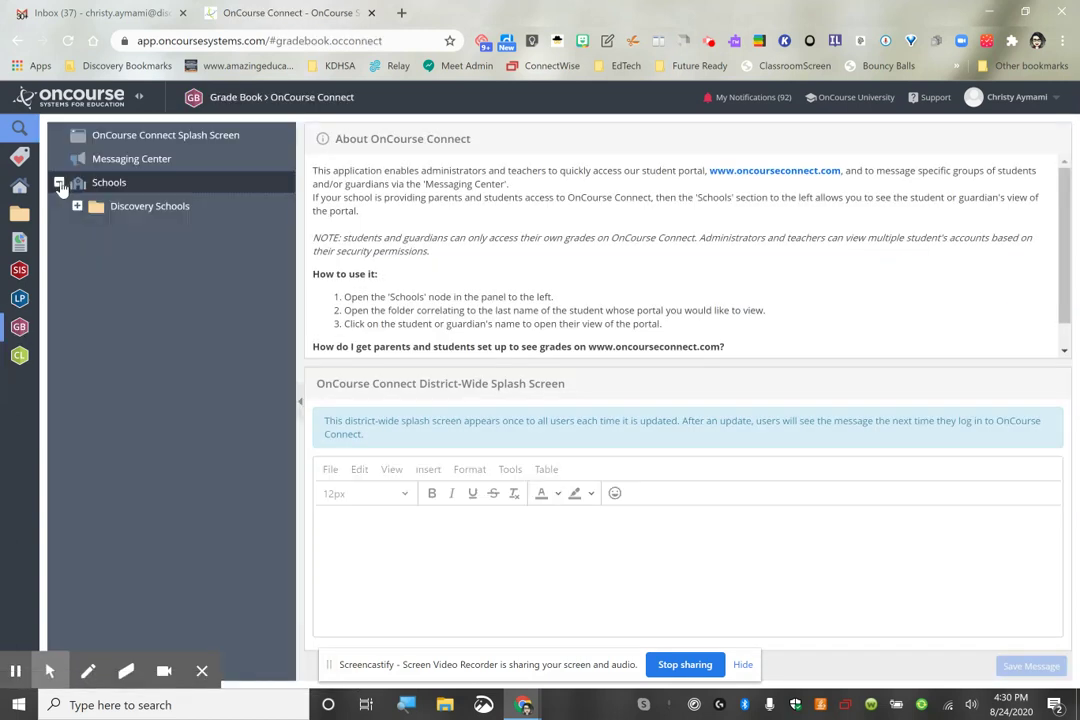
left_click(77, 206)
left_click(94, 230)
left_click(185, 257)
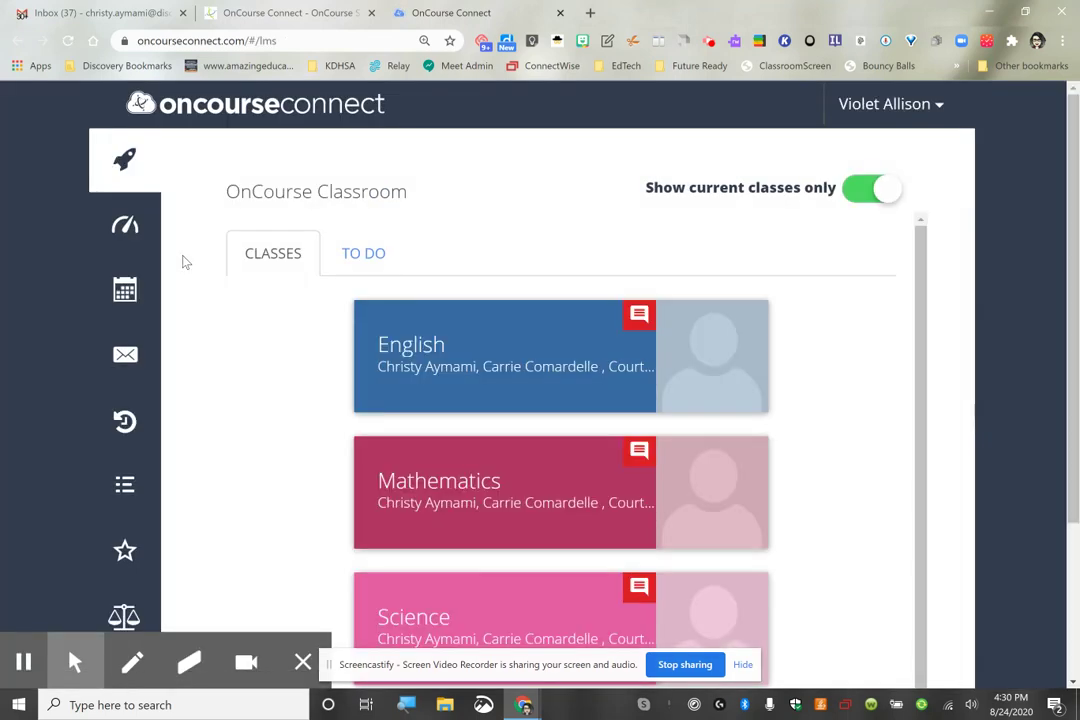
Open the Exit Ticket - Auto Graded assignment in the student's Mathematics class and read its instructions
left_click(525, 487)
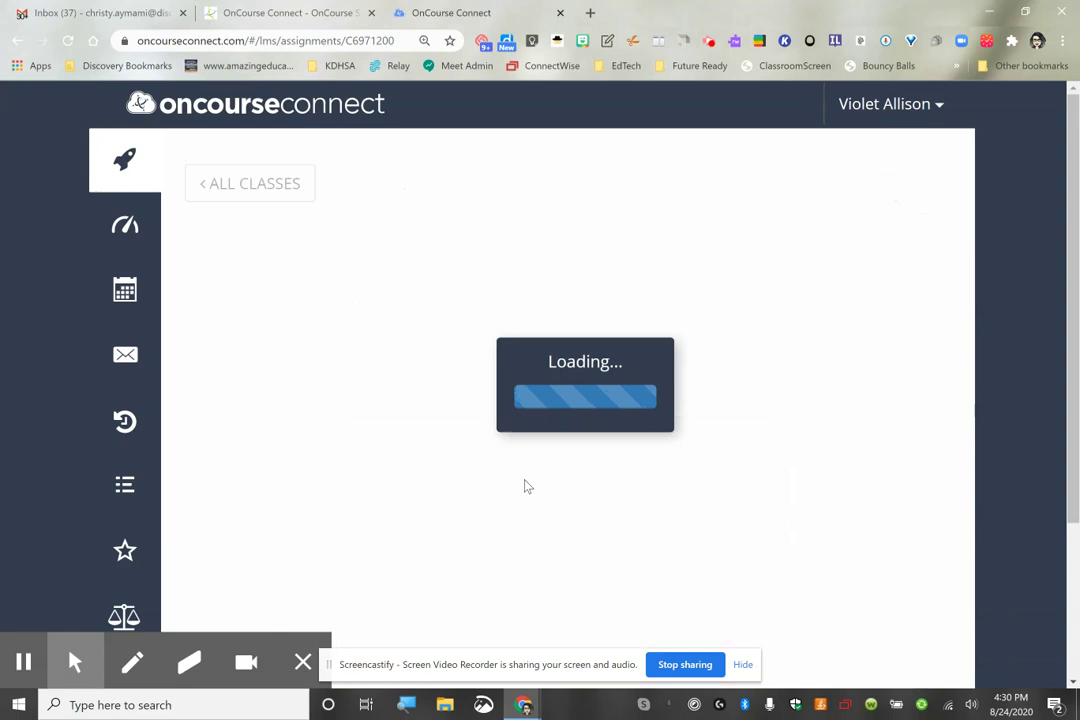
left_click(542, 418)
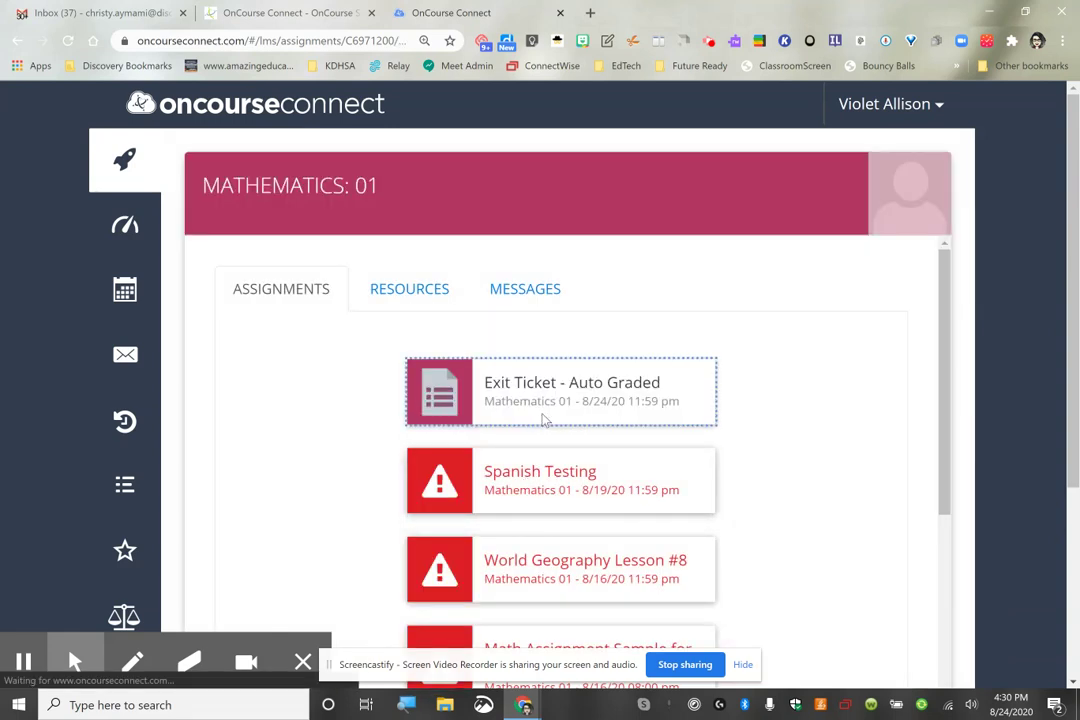
scroll(545, 420, "down", 3)
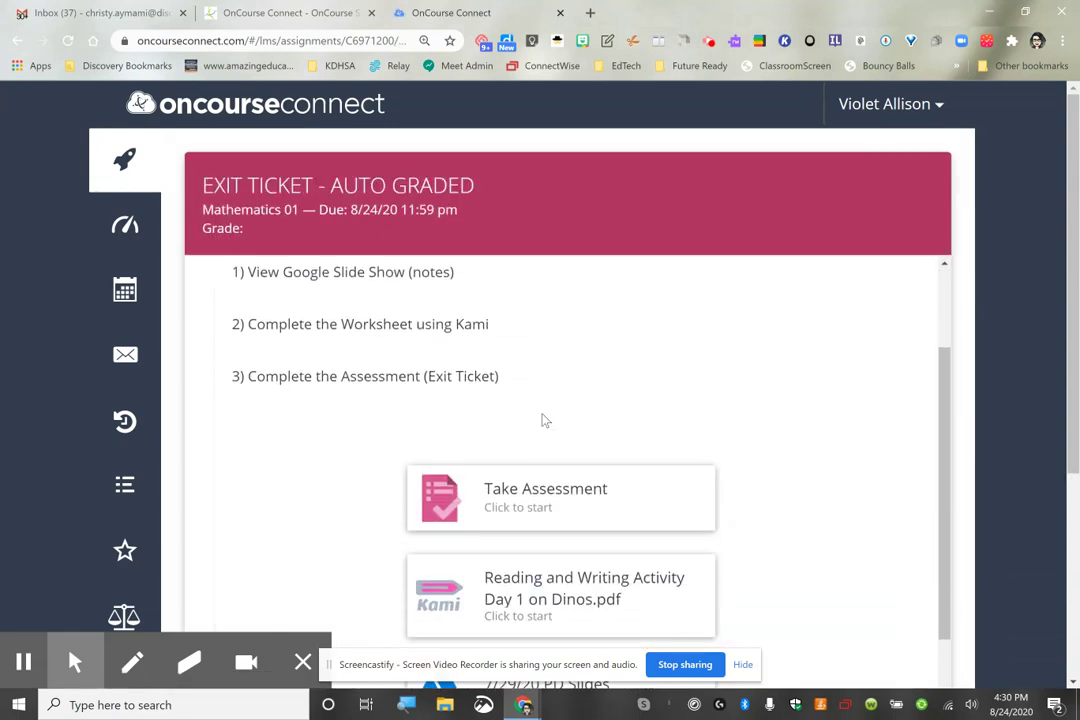
scroll(348, 344, "up", 1)
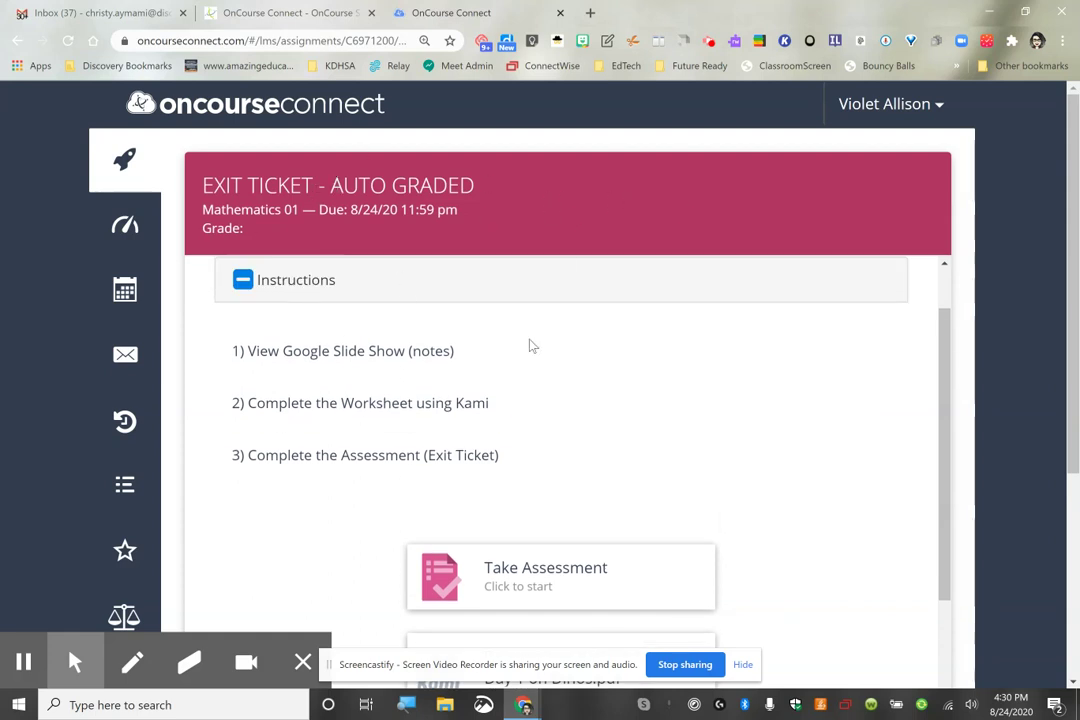
Preview the Kami worksheet "Reading and Writing Activity Day 1 on Dinos.pdf" and close it again
scroll(572, 484, "down", 3)
scroll(561, 545, "down", 1)
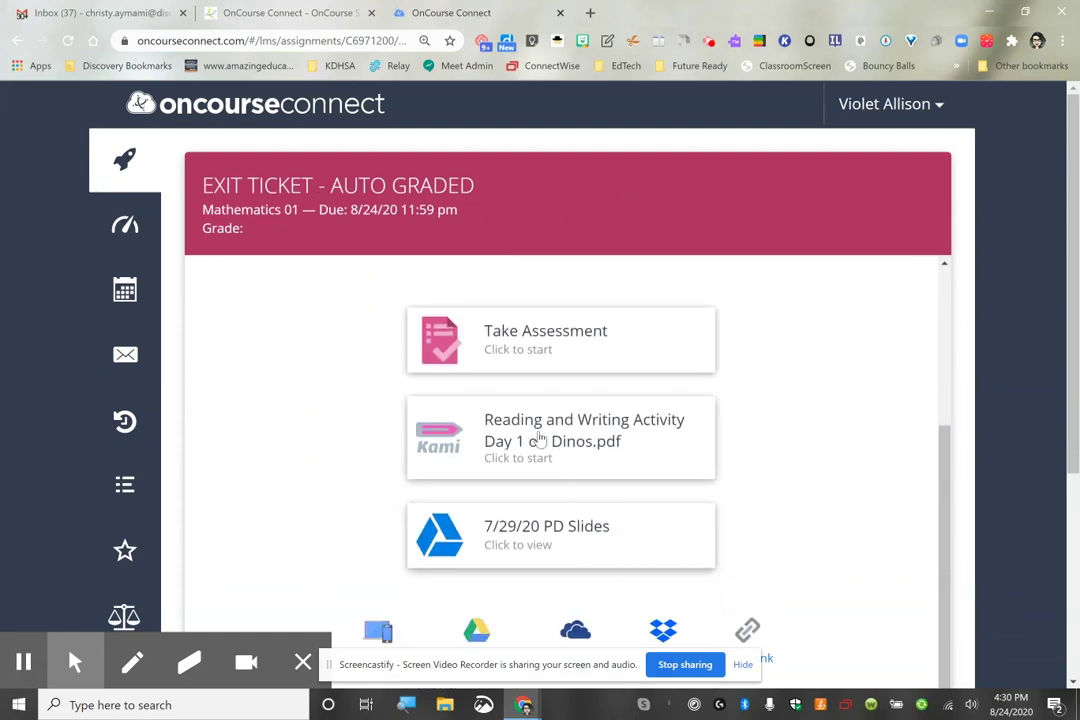
left_click(530, 447)
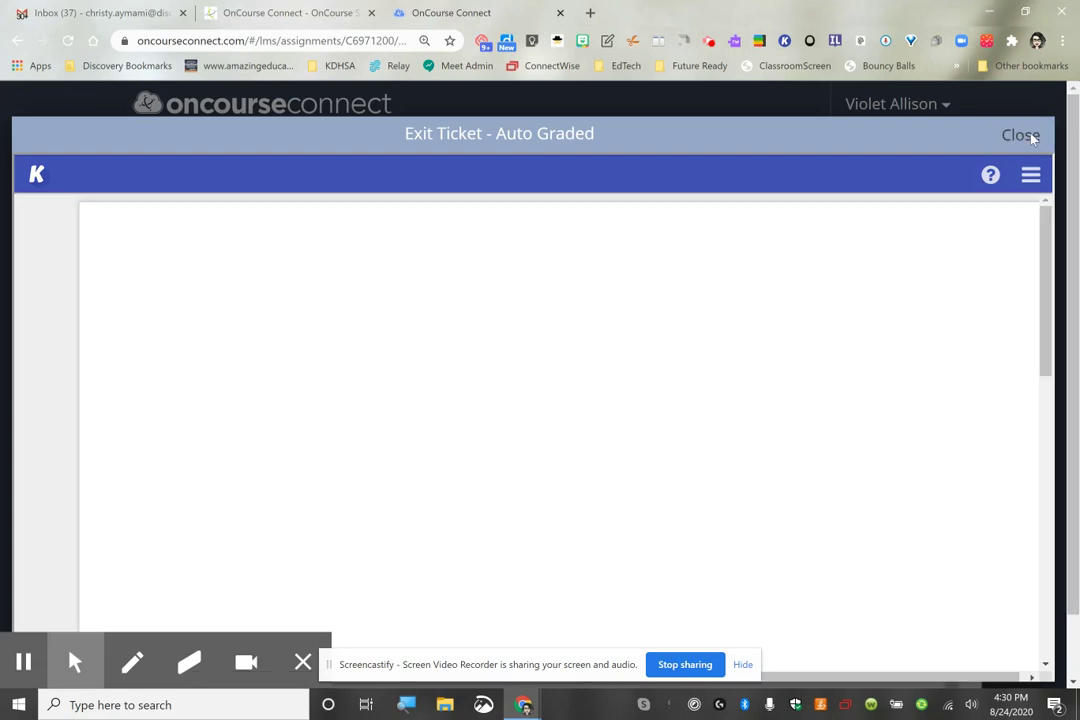
left_click(1032, 139)
Launch the exit ticket assessment as the student and start it
scroll(555, 392, "down", 3)
scroll(557, 398, "down", 3)
scroll(562, 410, "up", 2)
left_click(562, 357)
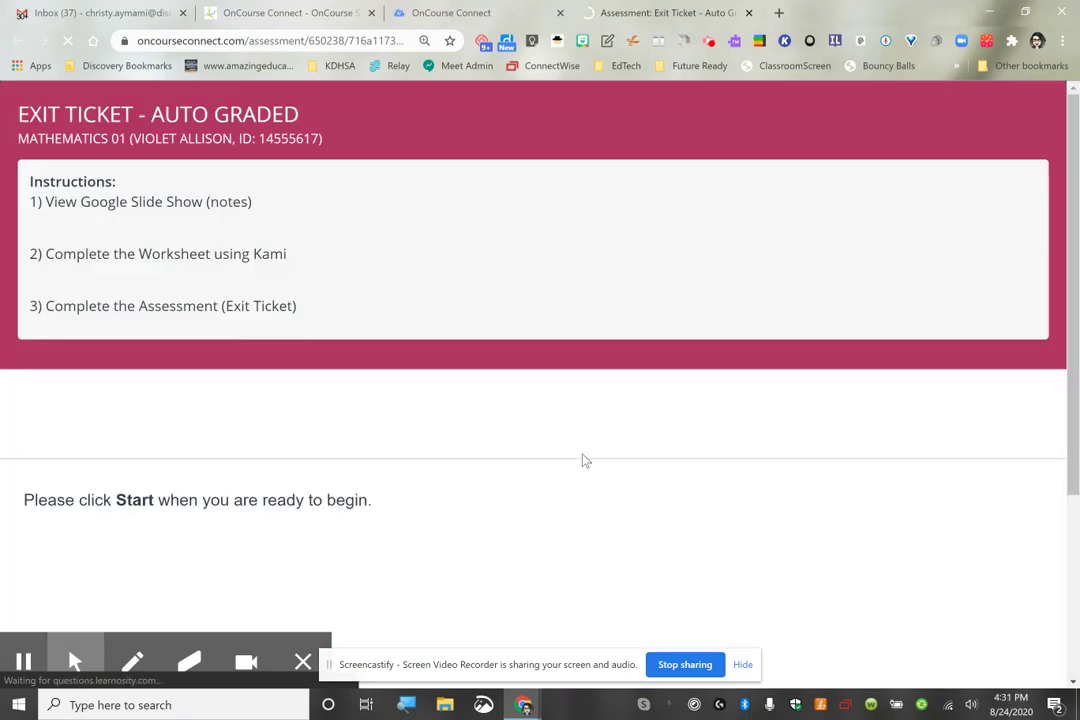
scroll(583, 458, "down", 3)
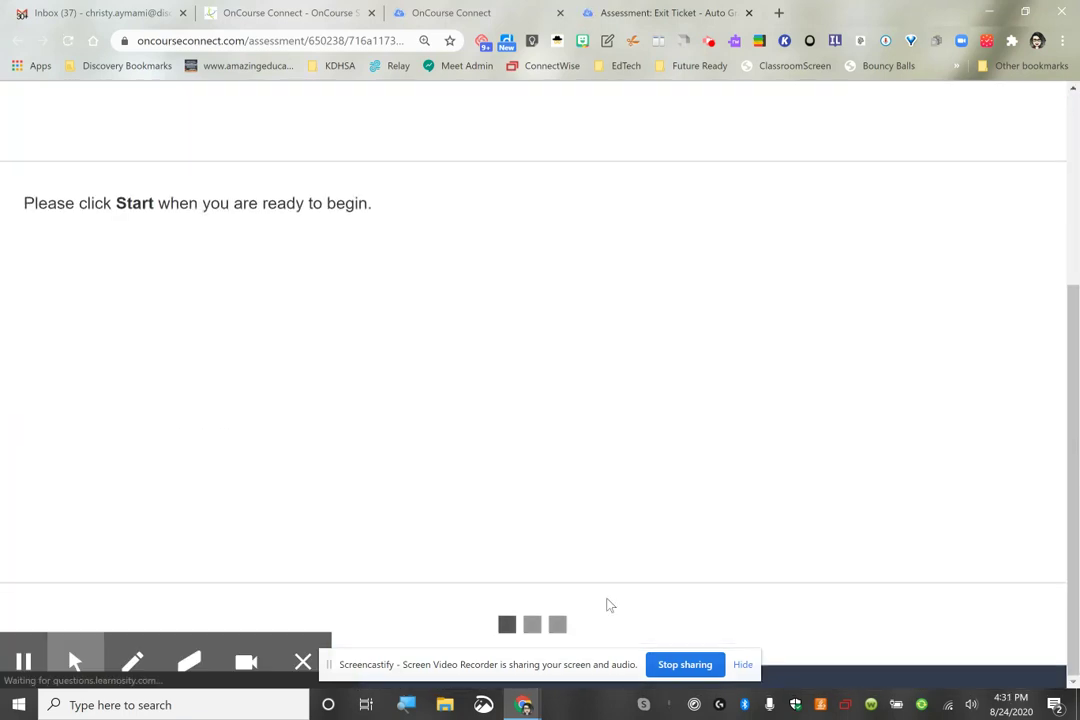
left_click(519, 609)
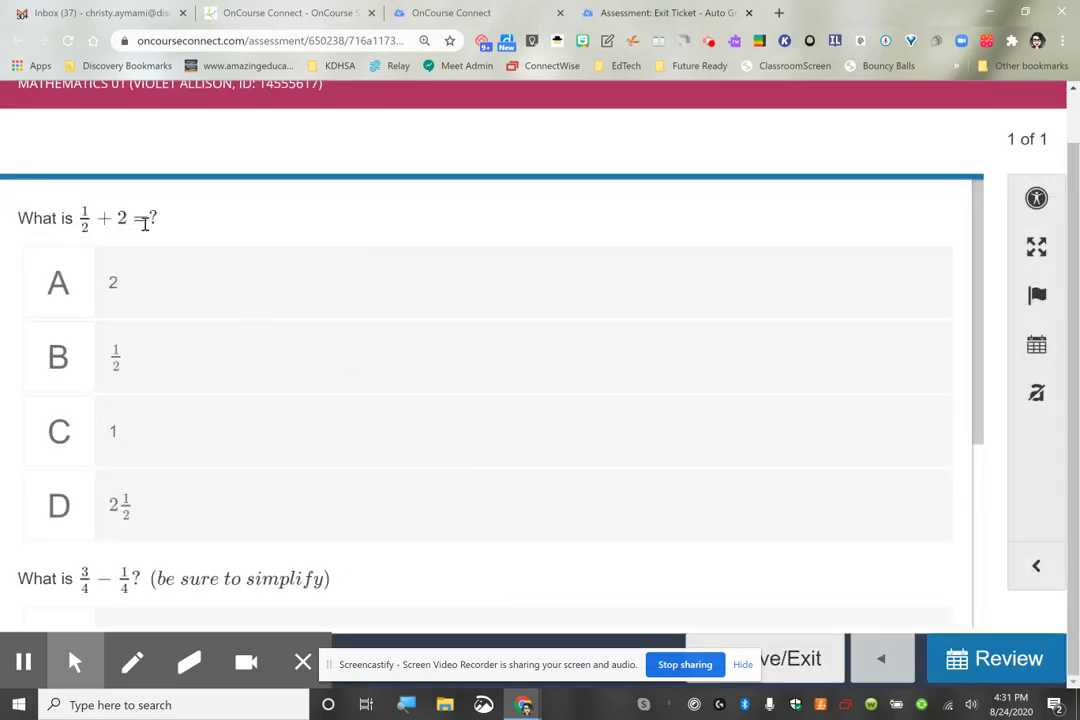
Answer the 1/2 + 2 question with 2 1/2 and the 3/4 − 1/4 question with 1/2
left_click(154, 499)
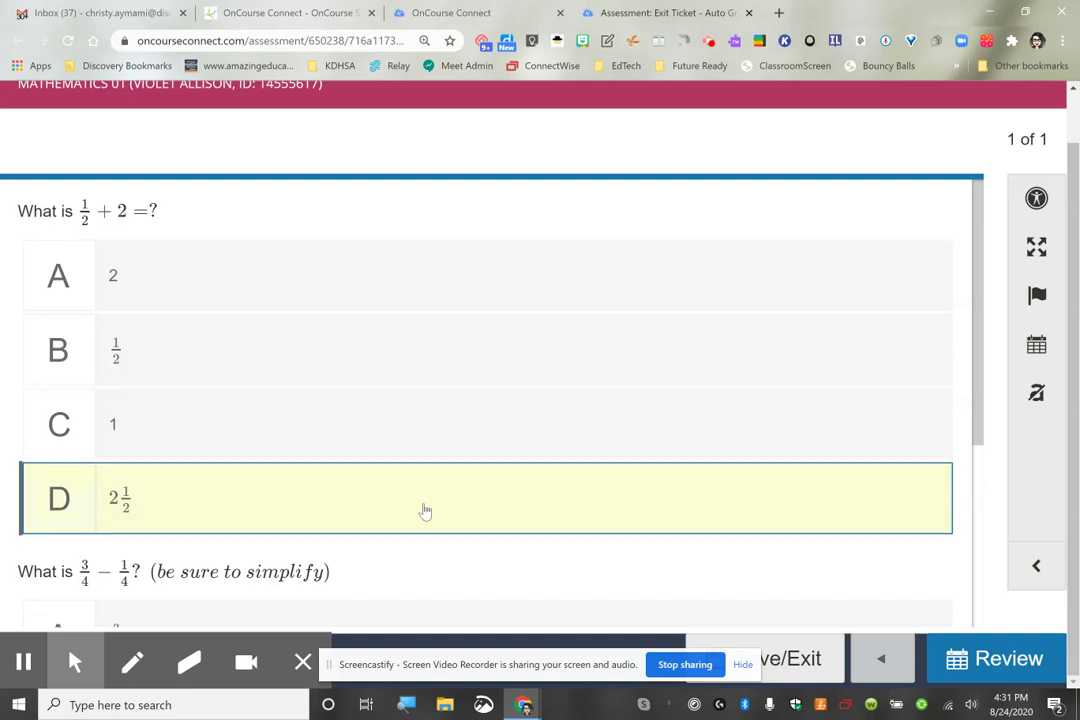
scroll(425, 511, "down", 3)
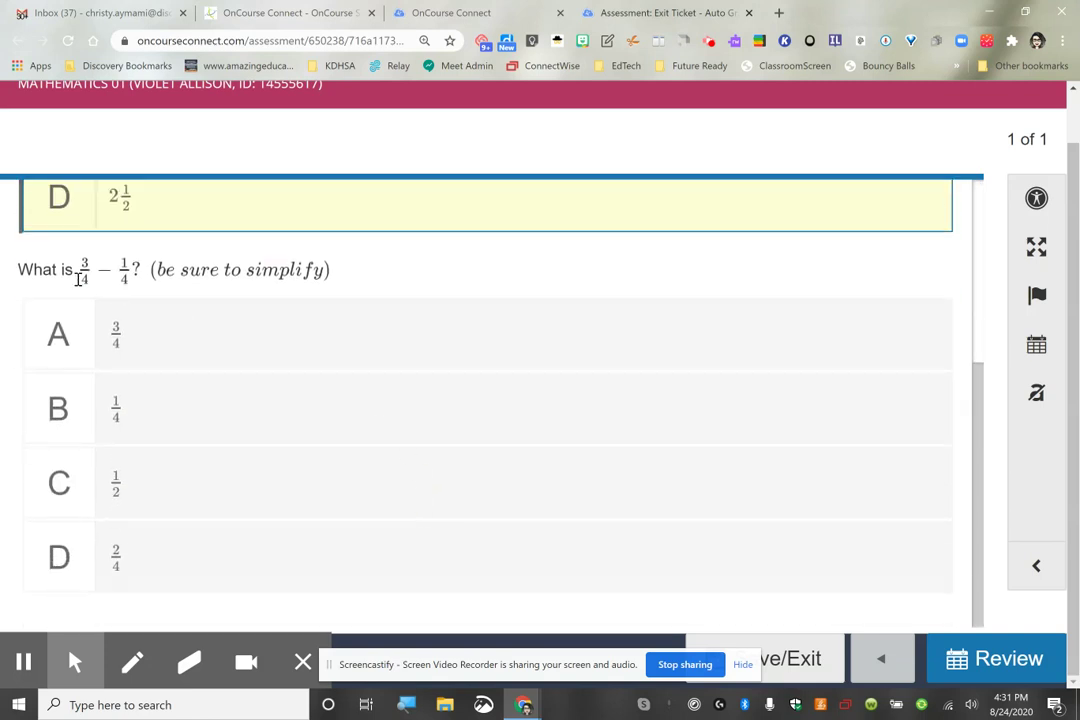
left_click(193, 485)
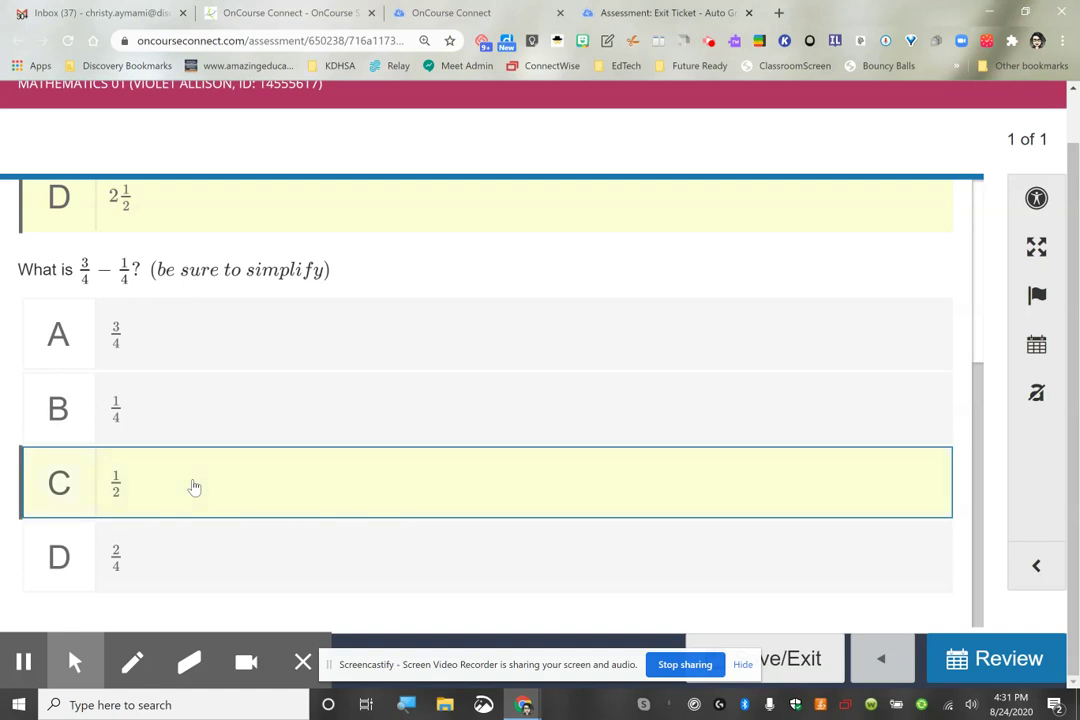
Finish the assessment from its review page, submit the activity and close it
left_click(978, 660)
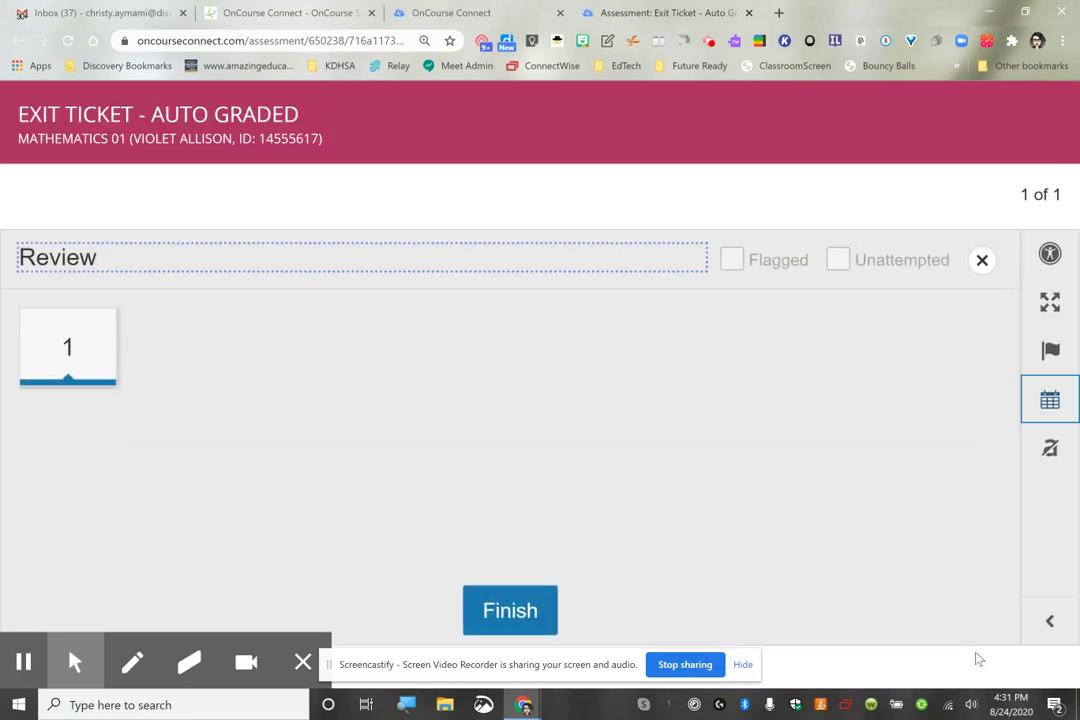
left_click(530, 605)
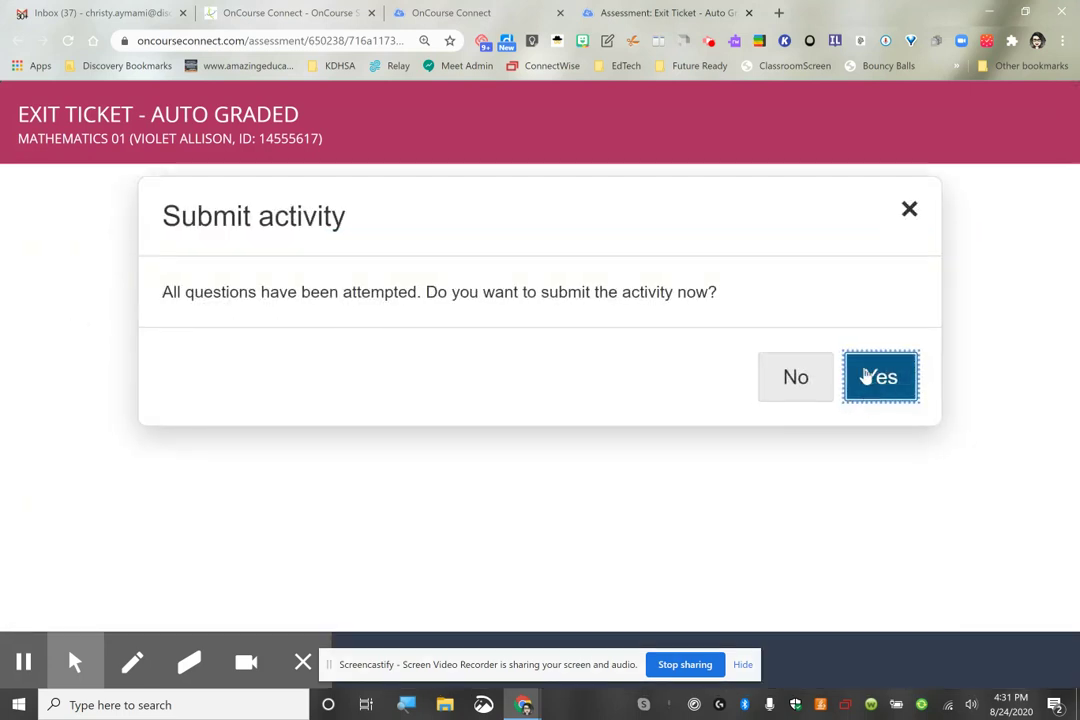
left_click(883, 384)
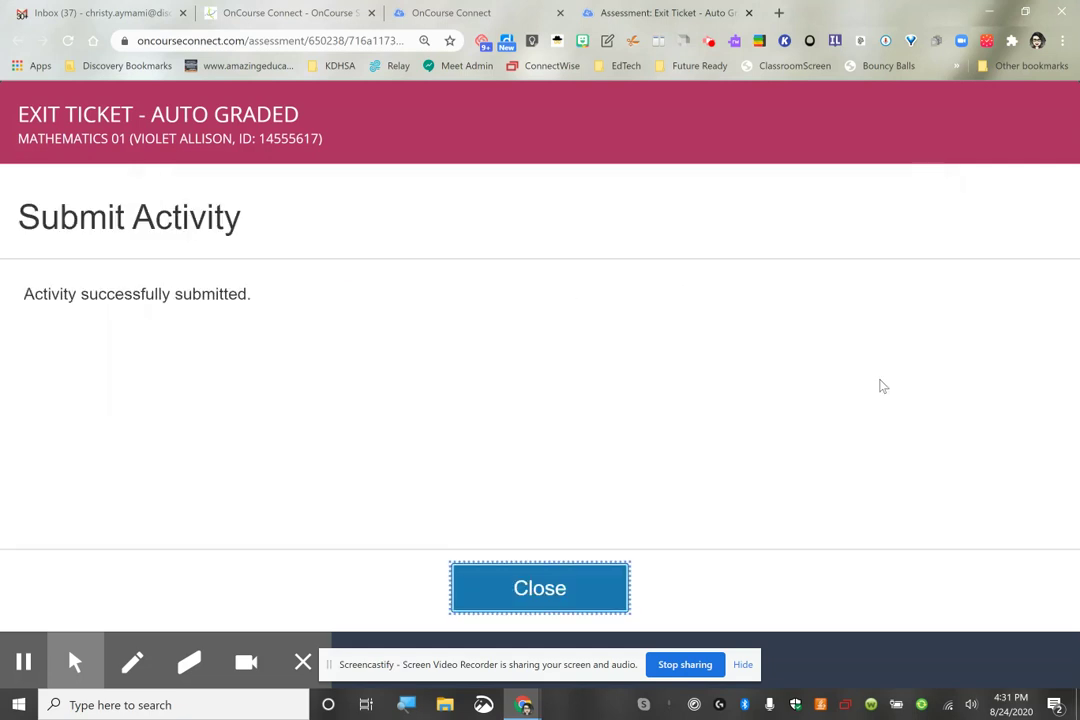
left_click(589, 592)
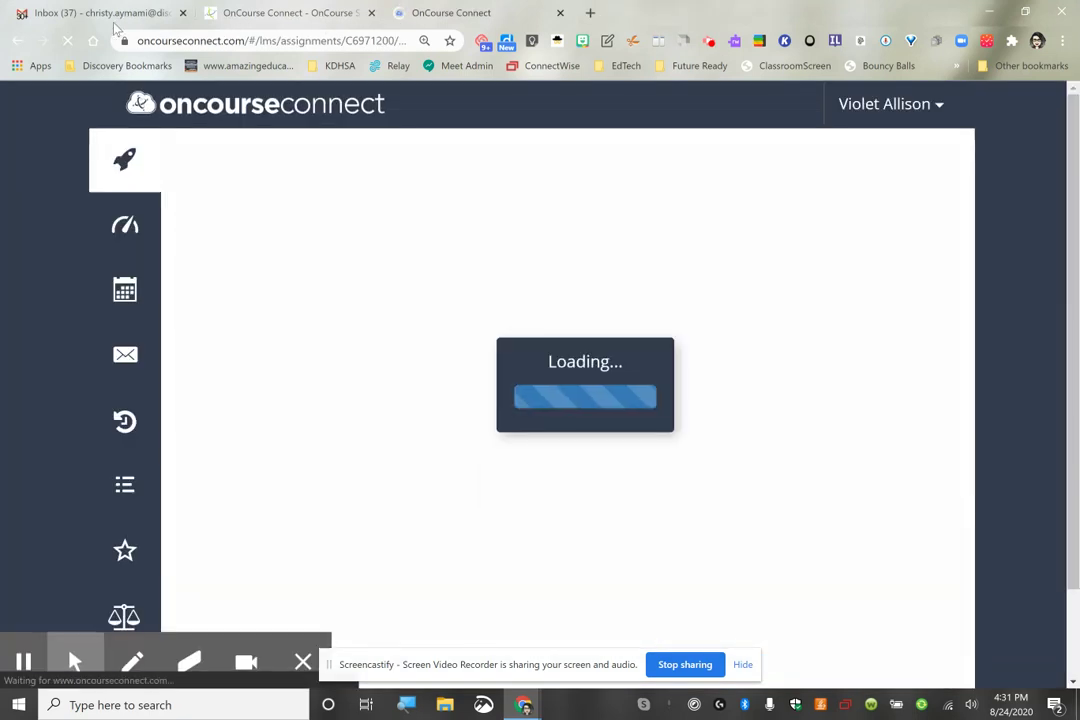
Return to the teacher's Classroom assignments and reload the student list of Exit Ticket - Auto Graded
left_click(272, 13)
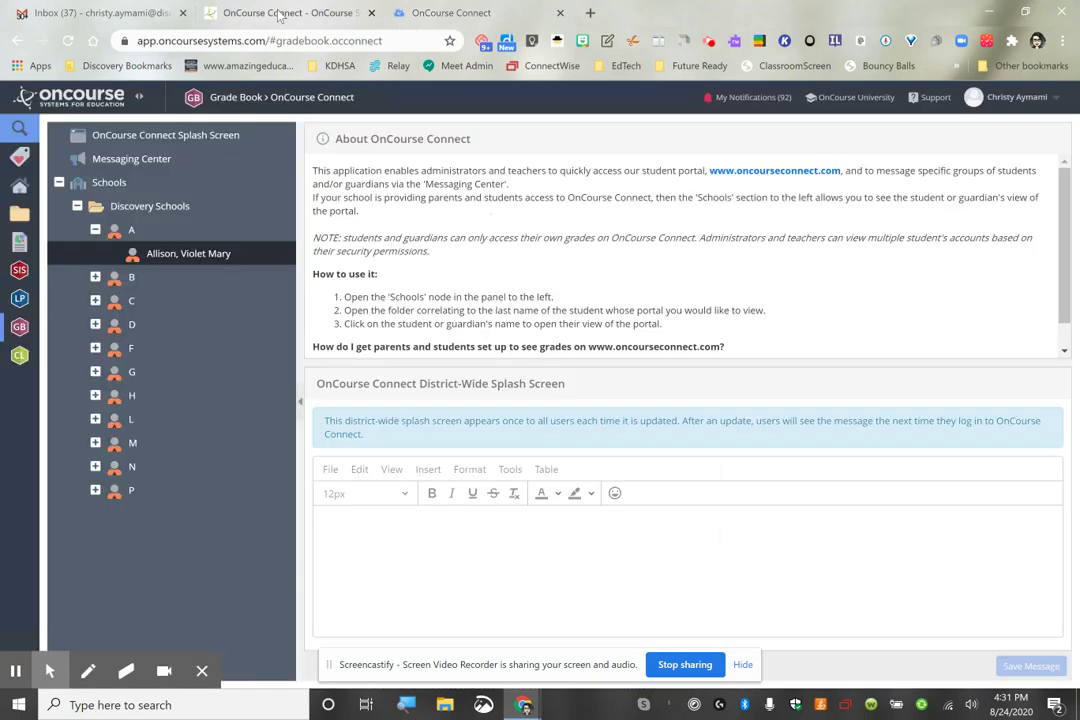
mouse_move(22, 300)
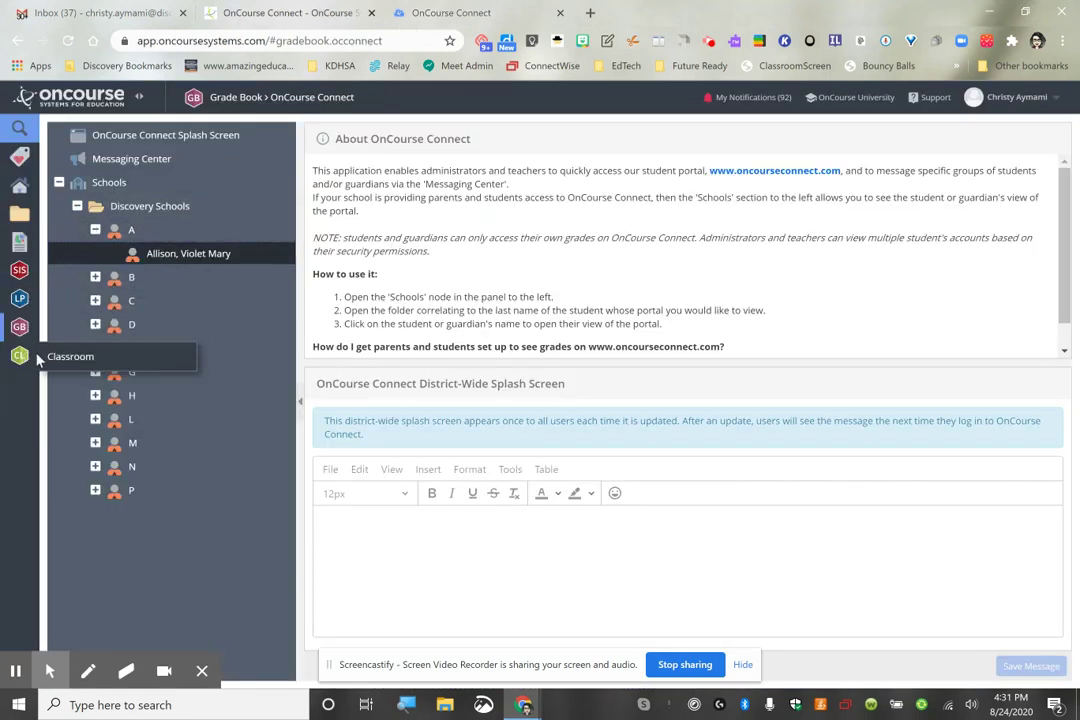
left_click(80, 365)
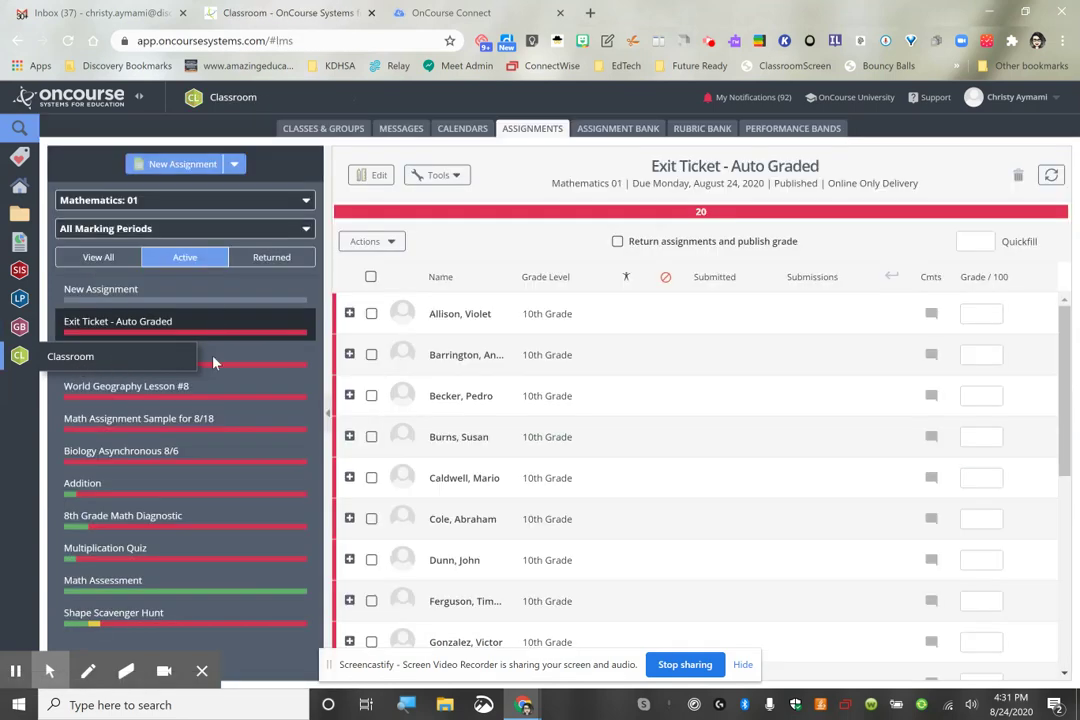
left_click(215, 386)
left_click(227, 335)
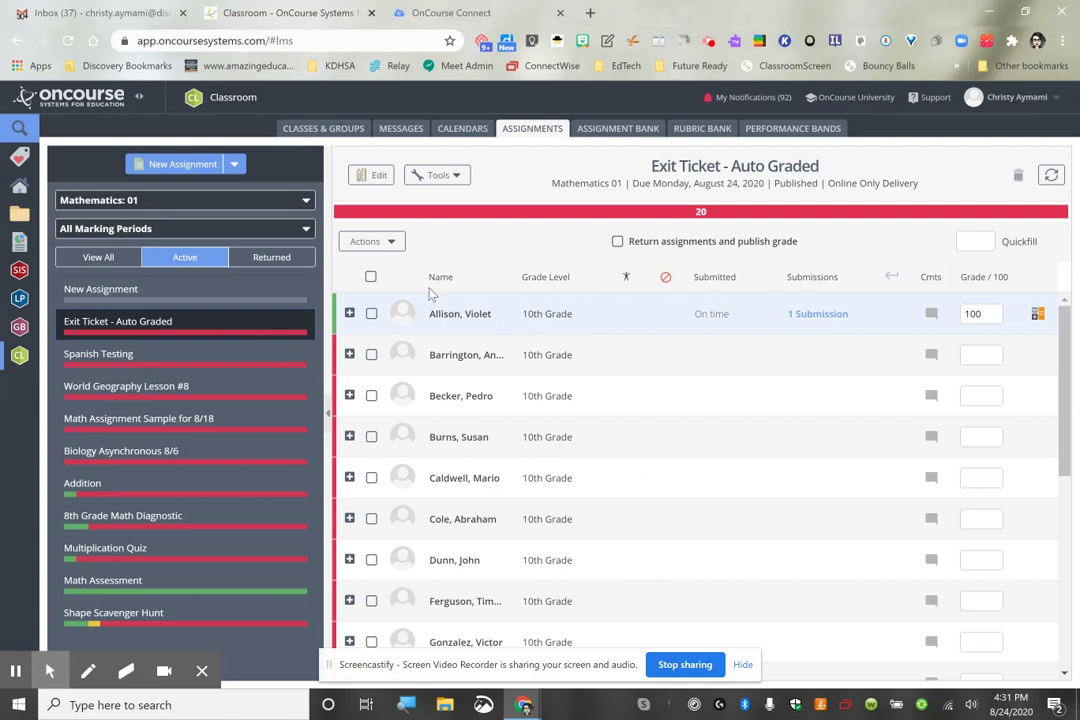
Open the student's exit ticket submission in the Assignment Grader and examine the scored answers to both questions
left_click(815, 315)
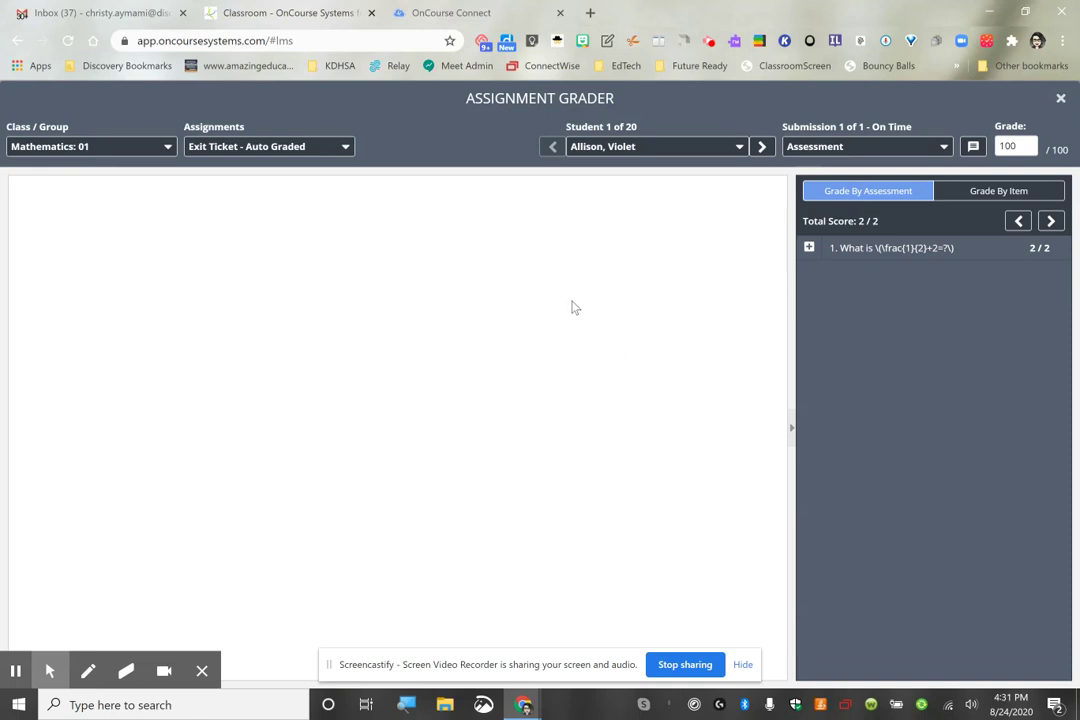
scroll(573, 308, "down", 3)
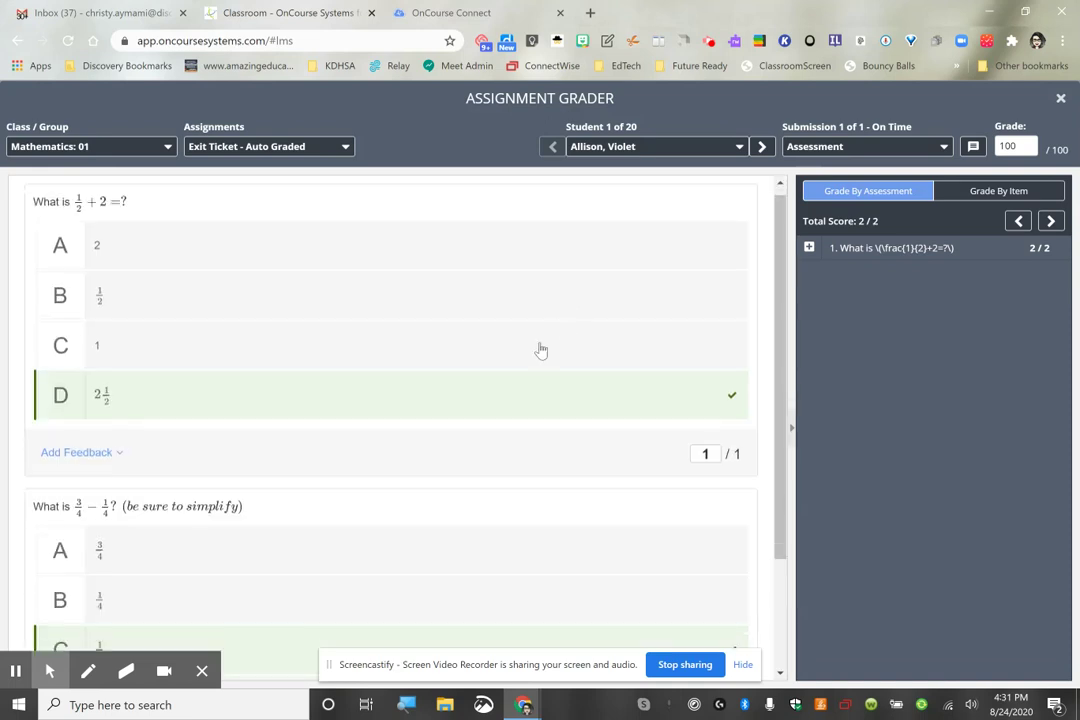
scroll(408, 462, "up", 3)
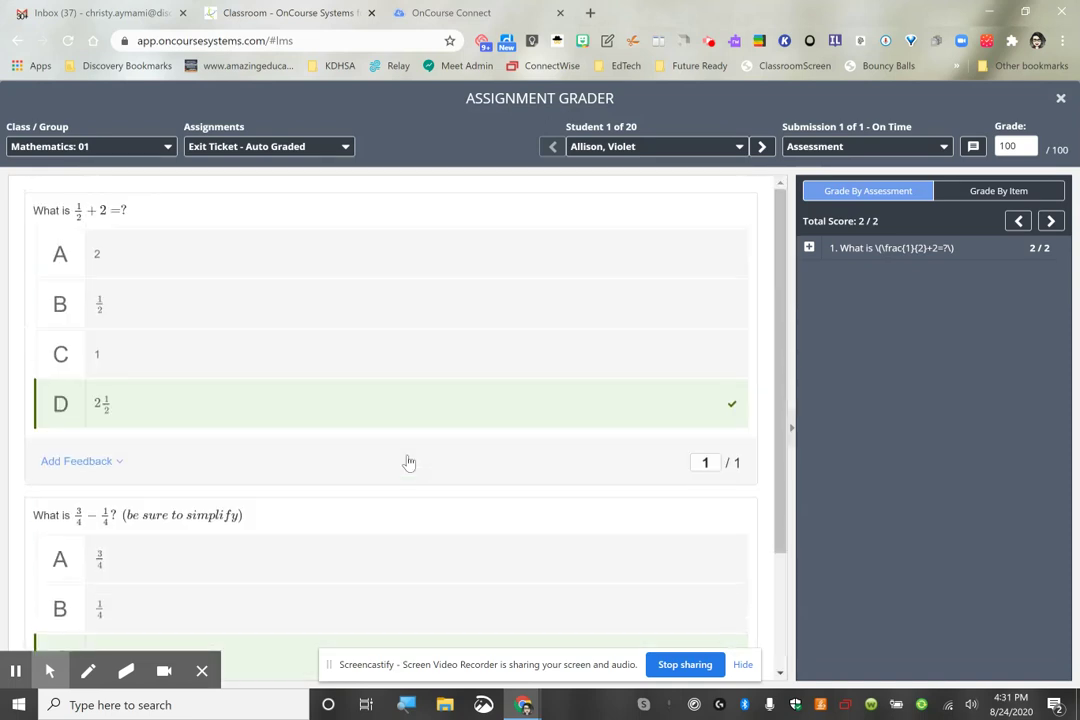
scroll(468, 475, "down", 3)
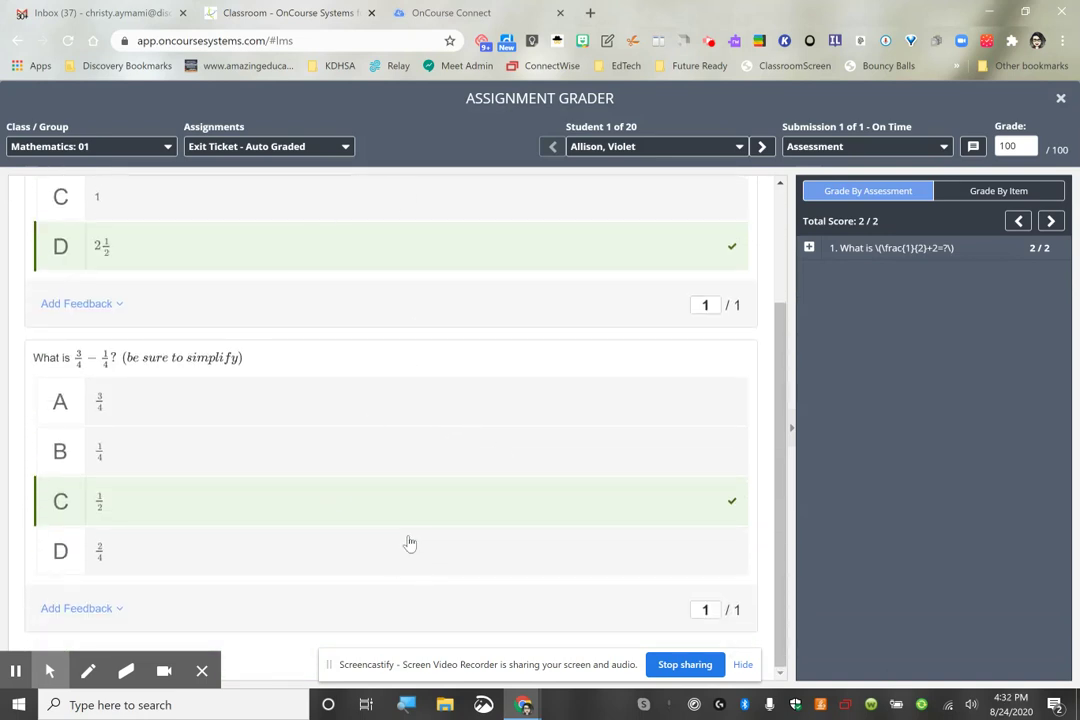
scroll(408, 545, "up", 3)
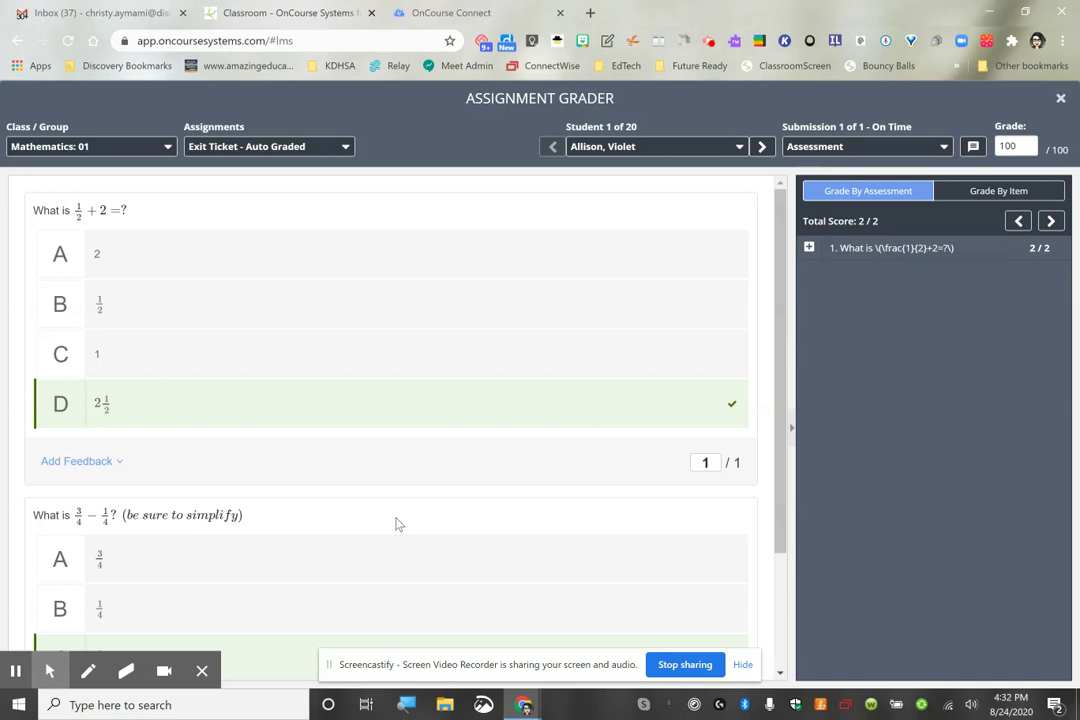
Open the feedback boxes under both exit ticket questions, leave them empty, and close the Assignment Grader
scroll(511, 494, "down", 3)
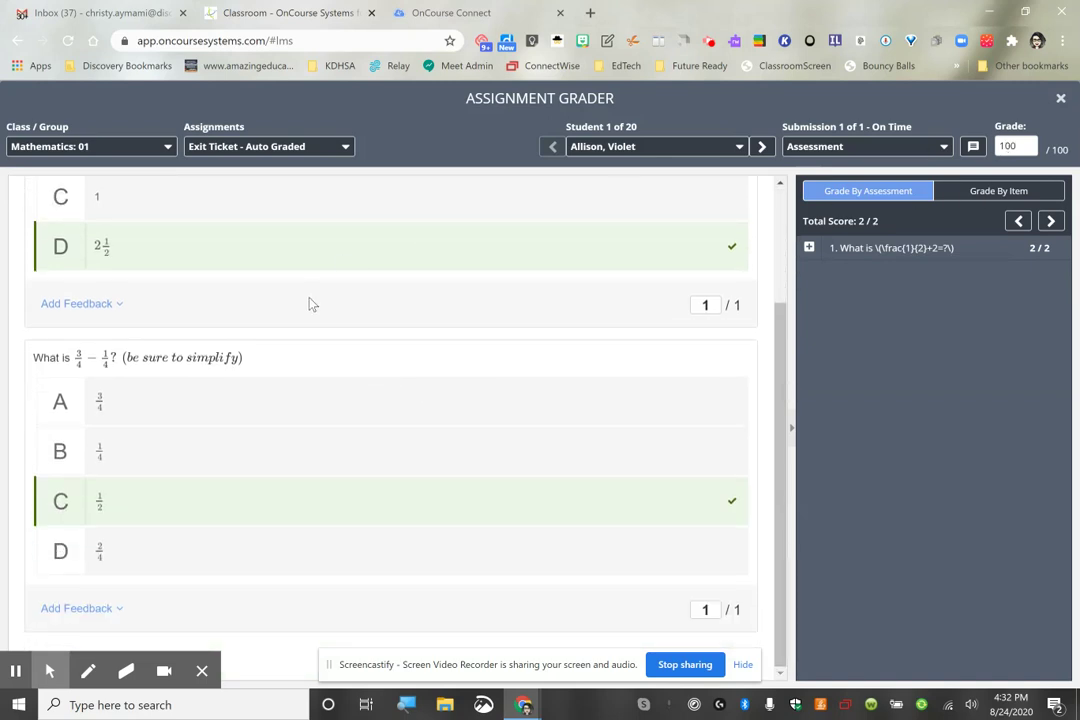
scroll(306, 301, "up", 3)
left_click(85, 462)
left_click(137, 524)
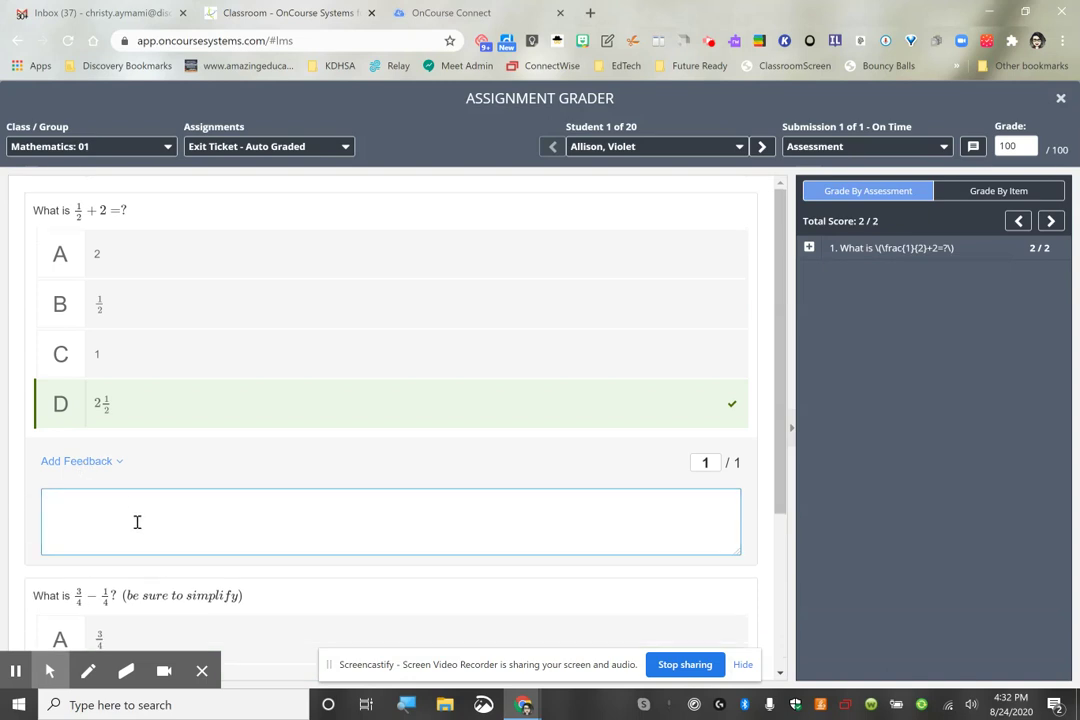
scroll(246, 545, "down", 5)
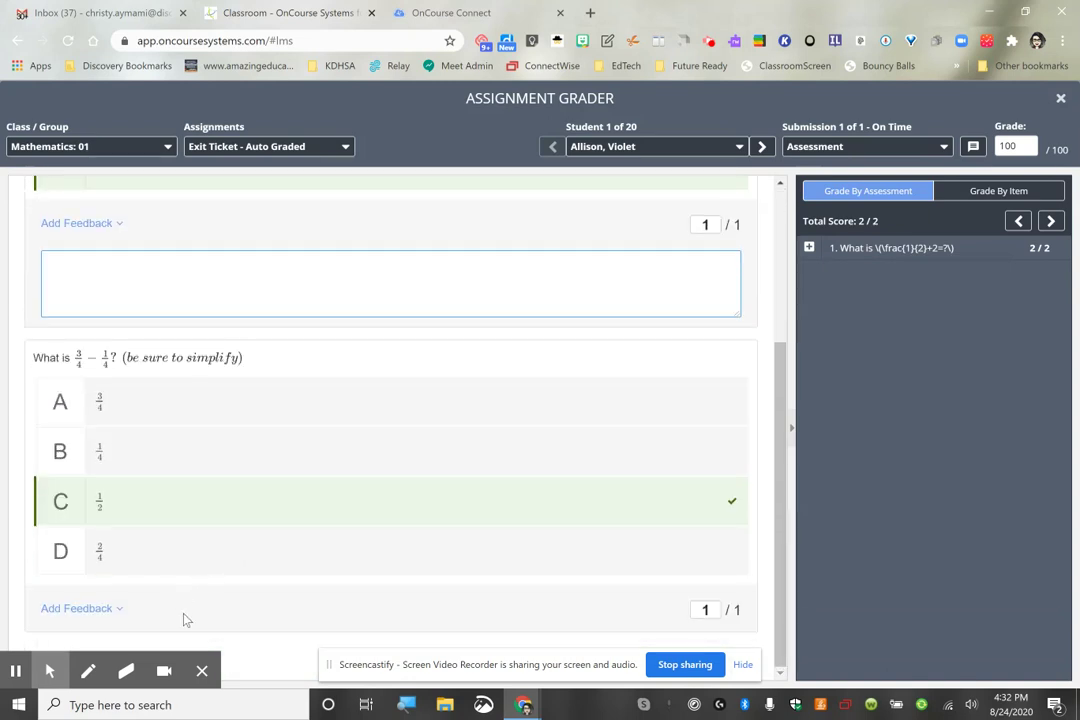
left_click(97, 607)
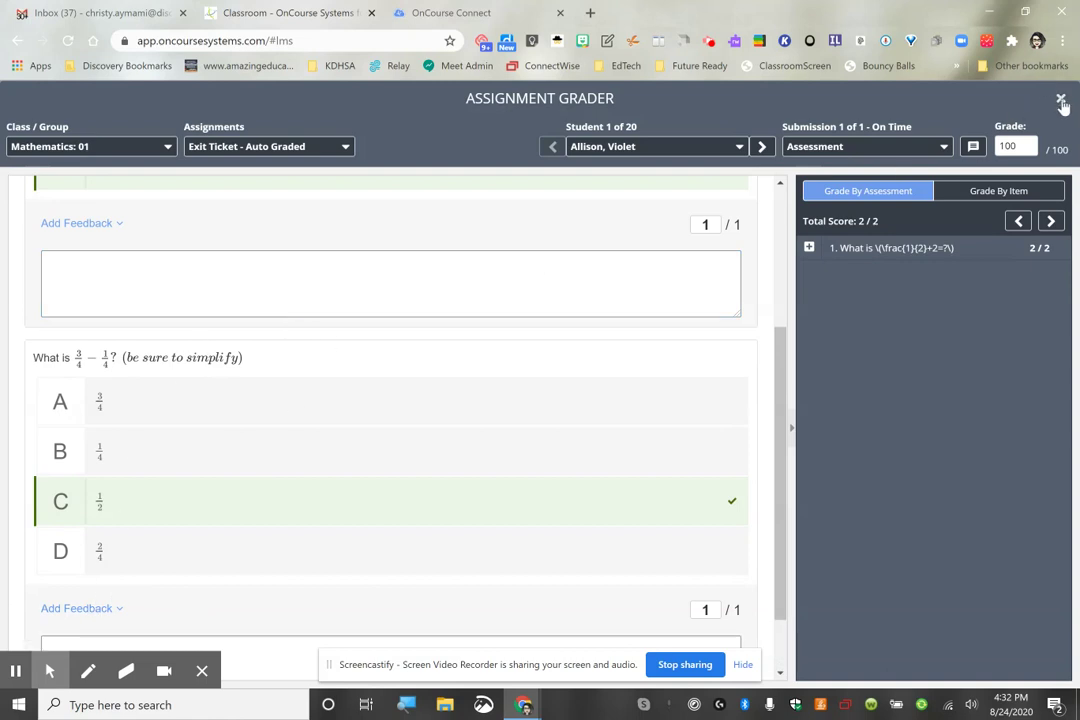
left_click(1061, 98)
Open My Grade Book and switch the class to Mathematics: 01 to check the Exit Ticket - Auto Graded column
mouse_move(19, 326)
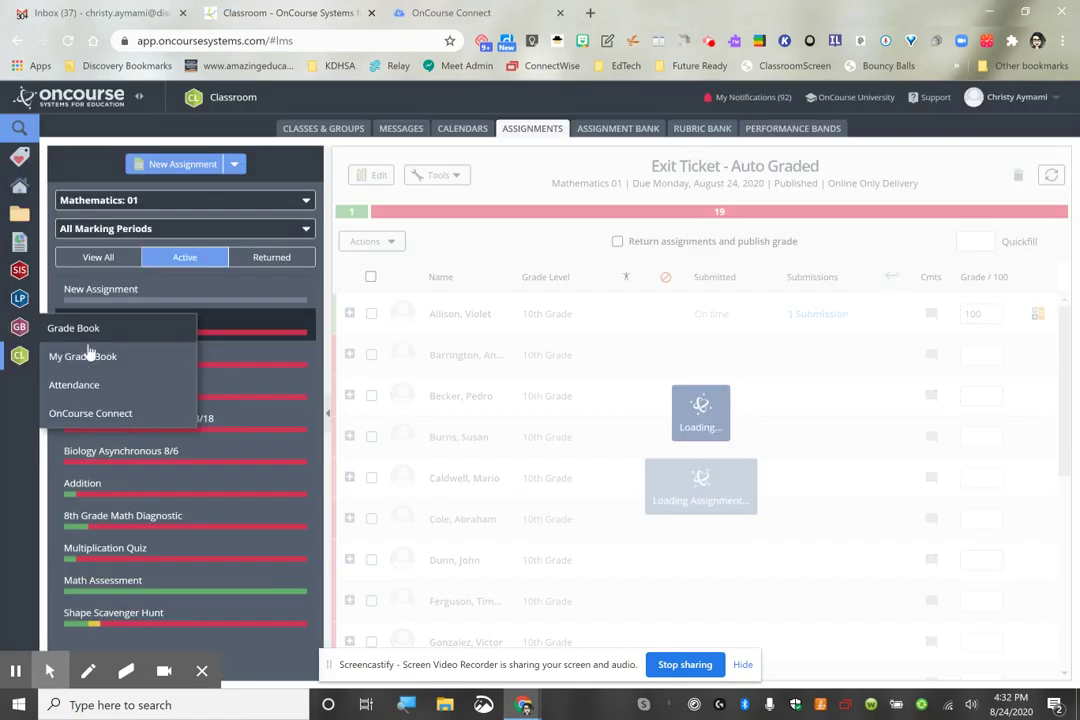
left_click(103, 360)
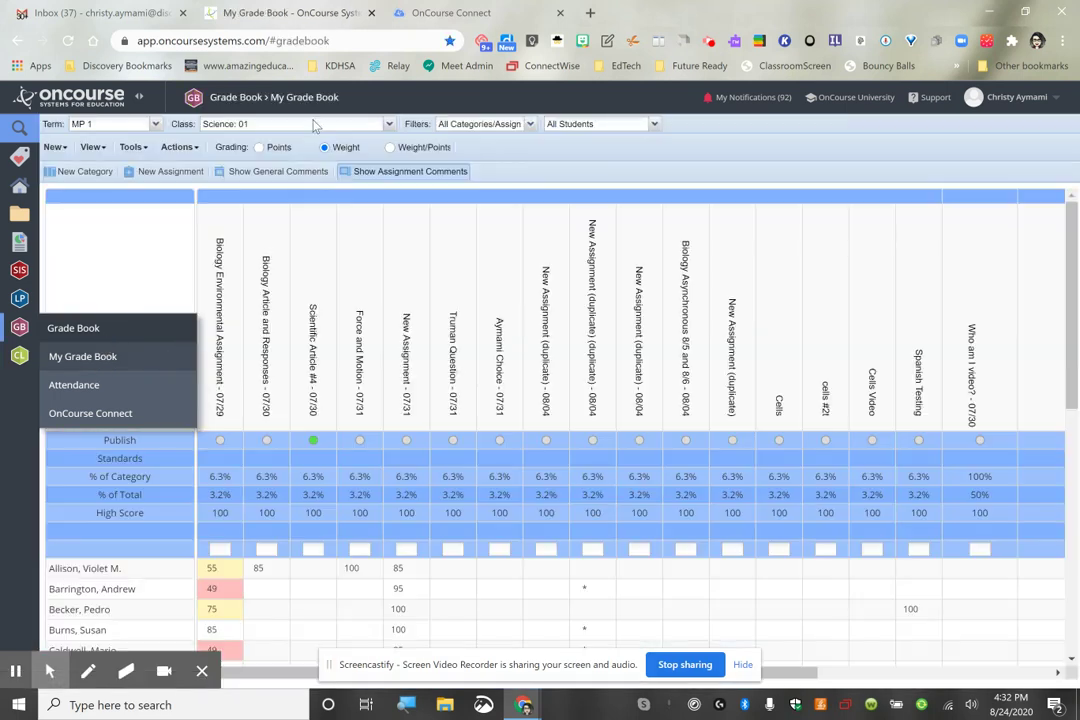
left_click(300, 124)
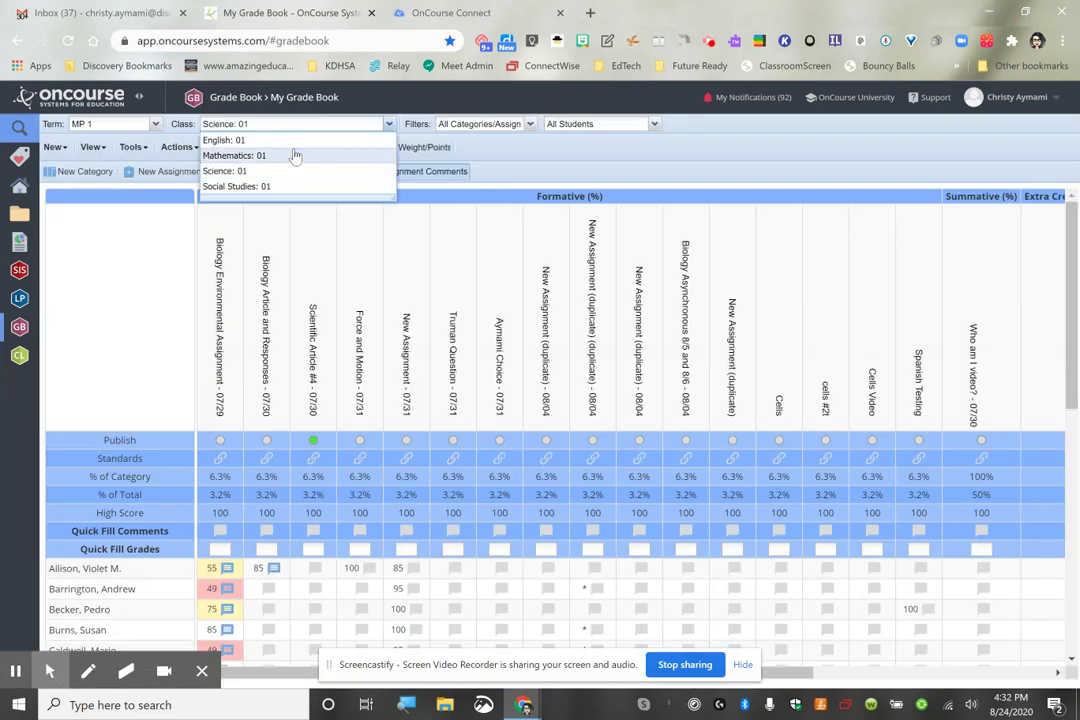
left_click(295, 154)
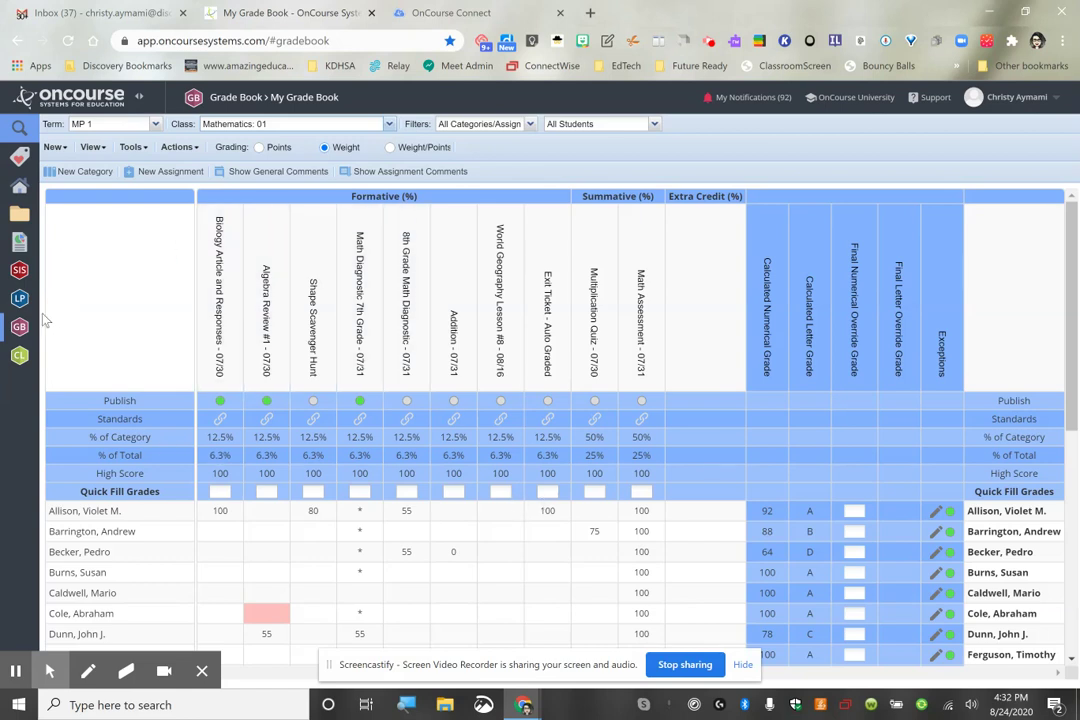
mouse_move(37, 314)
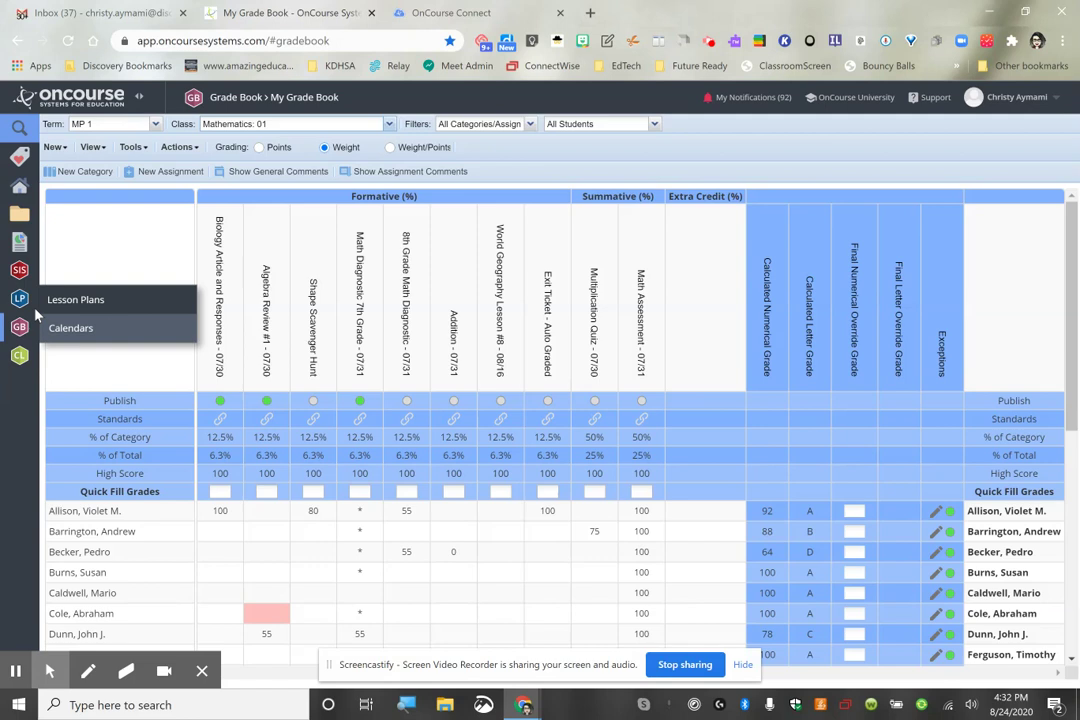